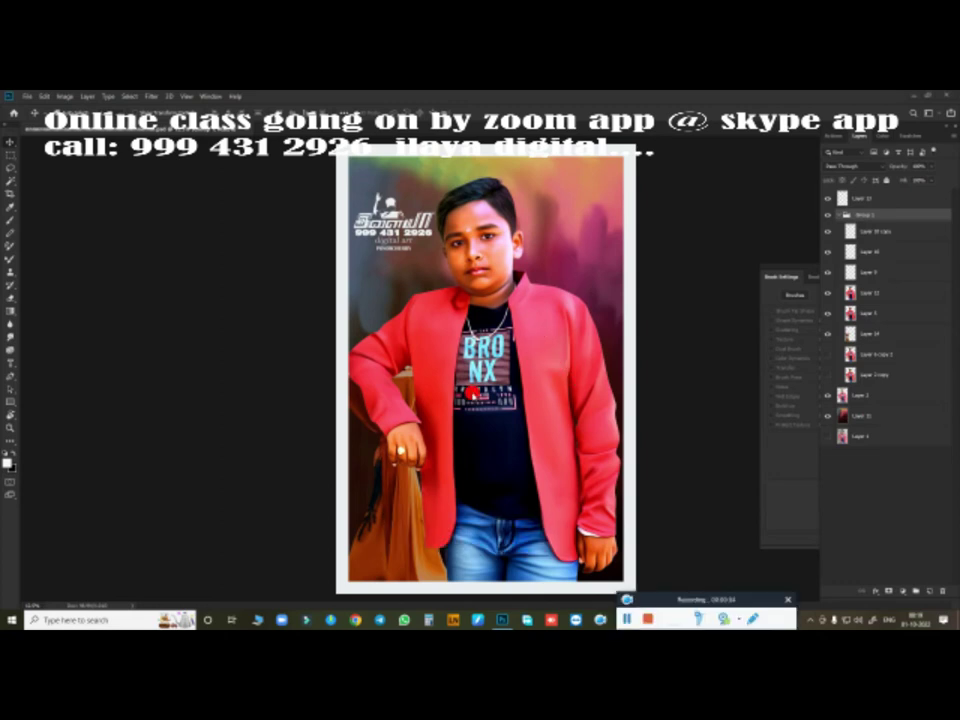
Collapse Group 1 and hide the painted version and backdrop to reveal the original stone-wall photo.
click(838, 214)
click(826, 216)
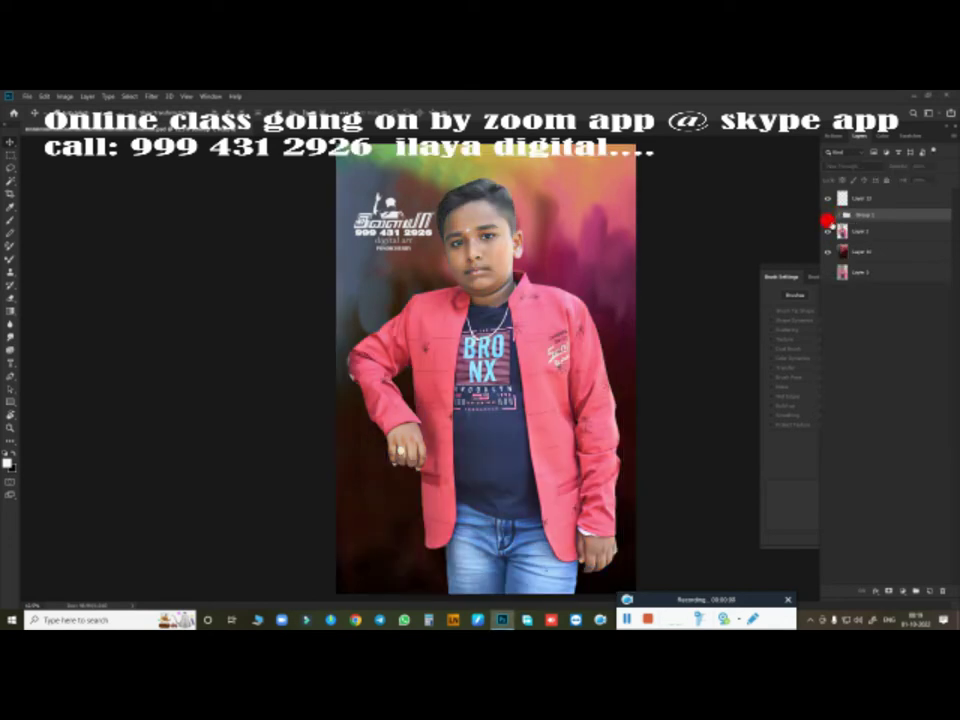
click(825, 253)
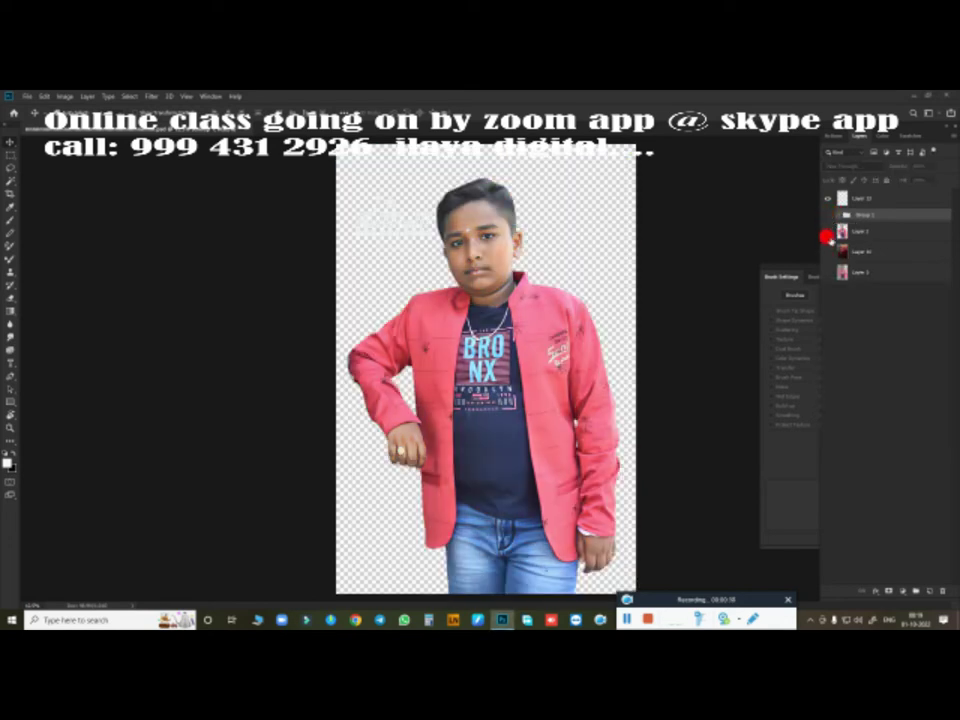
click(826, 232)
click(822, 270)
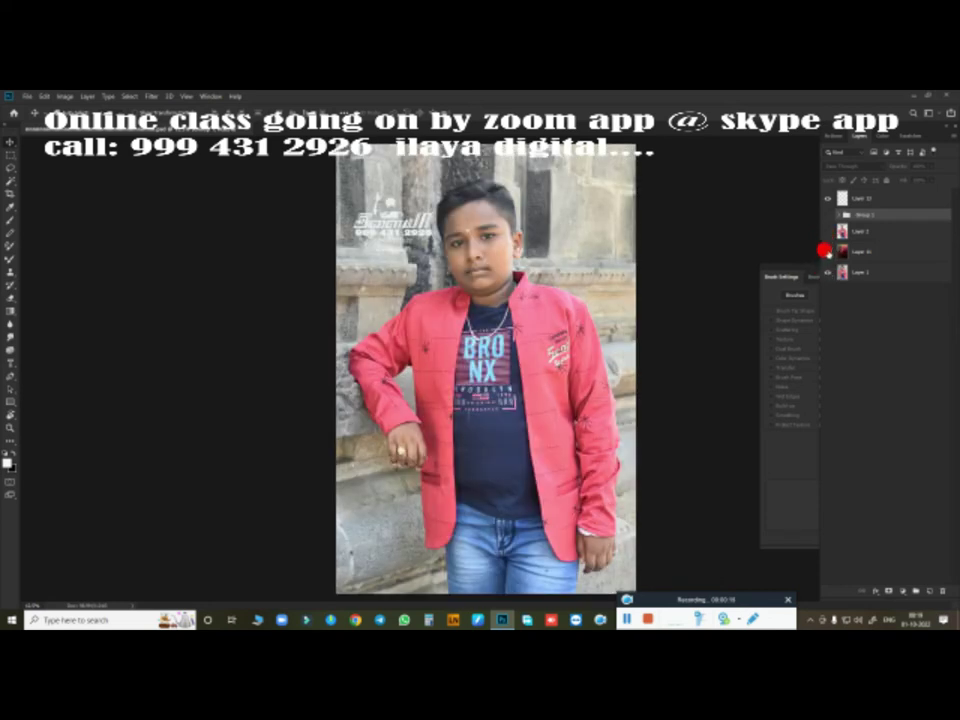
Restore the colourful backdrop, cut-out boy and painted version, toggling the painted layer once more to compare.
click(826, 251)
click(826, 232)
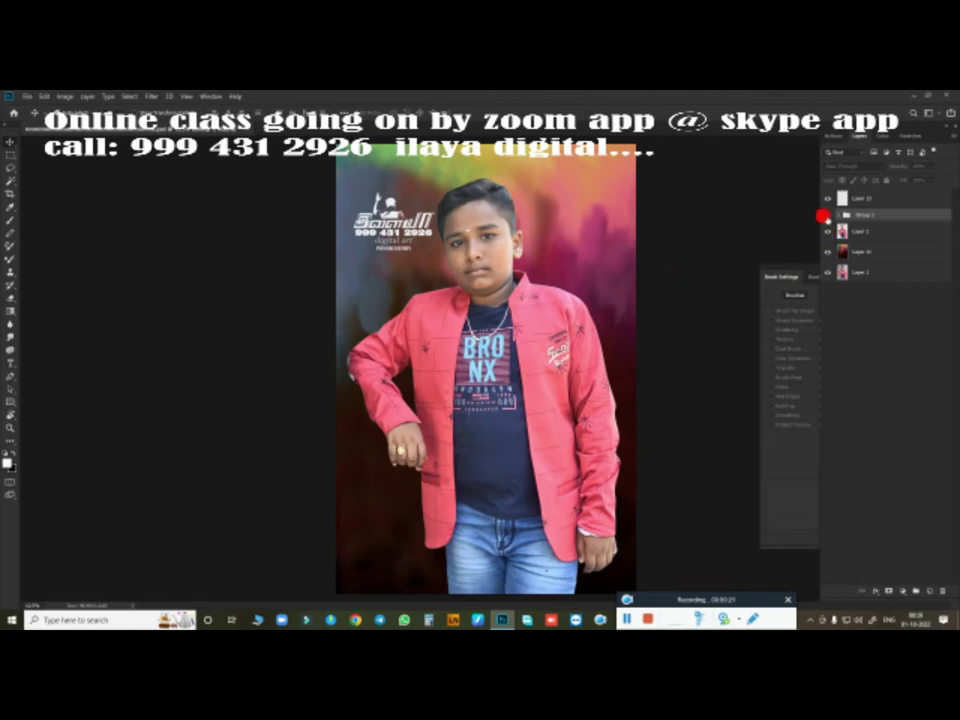
click(826, 215)
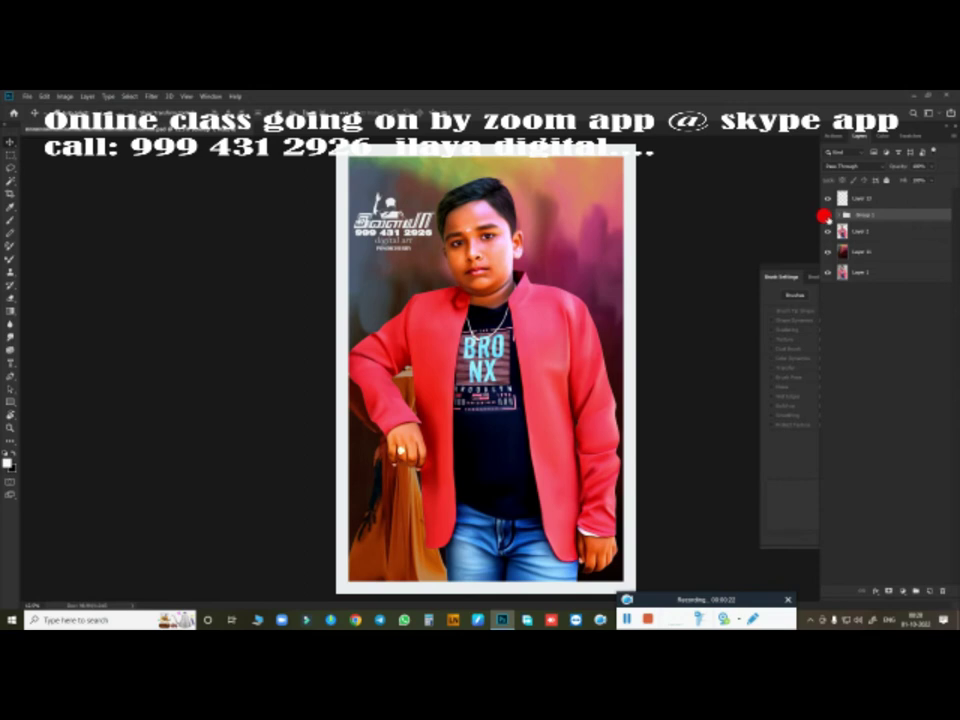
click(826, 215)
click(826, 215)
Briefly hide and restore the painted version, then zoom in on the boy's face.
click(826, 216)
click(822, 216)
scroll(558, 283, up, 5)
scroll(558, 283, down, 3)
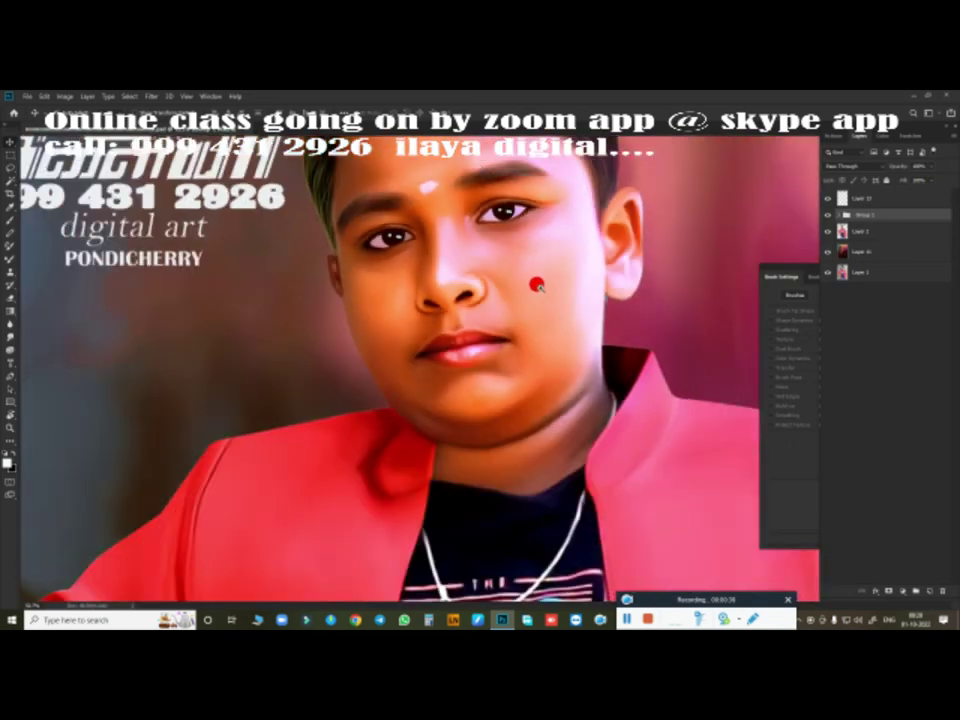
scroll(540, 285, up, 1)
scroll(525, 300, up, 1)
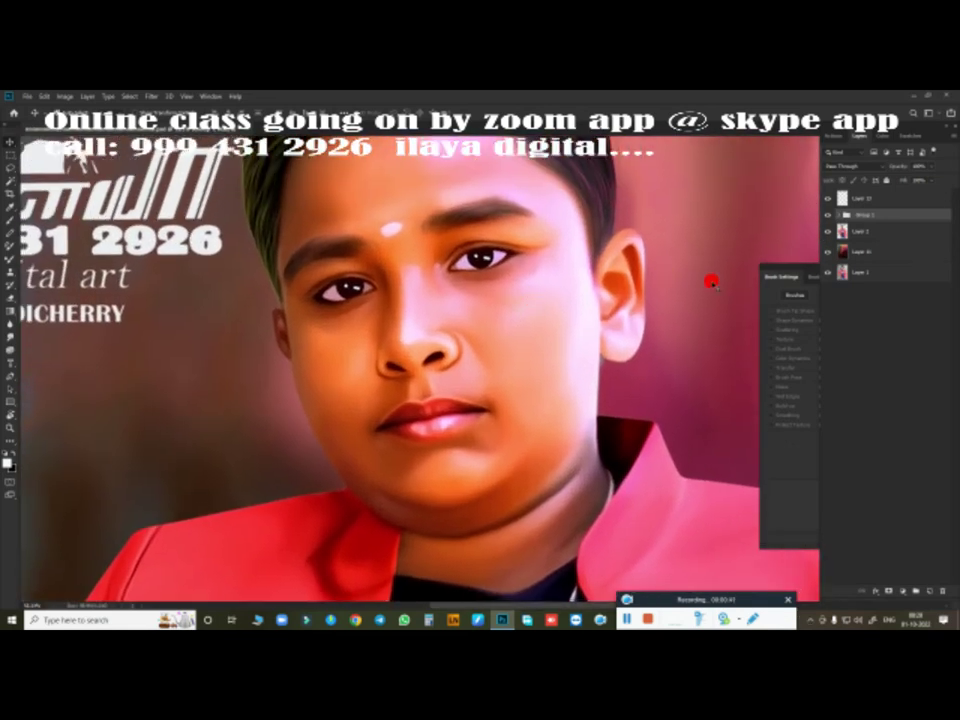
scroll(493, 377, up, 3)
scroll(549, 362, down, 1)
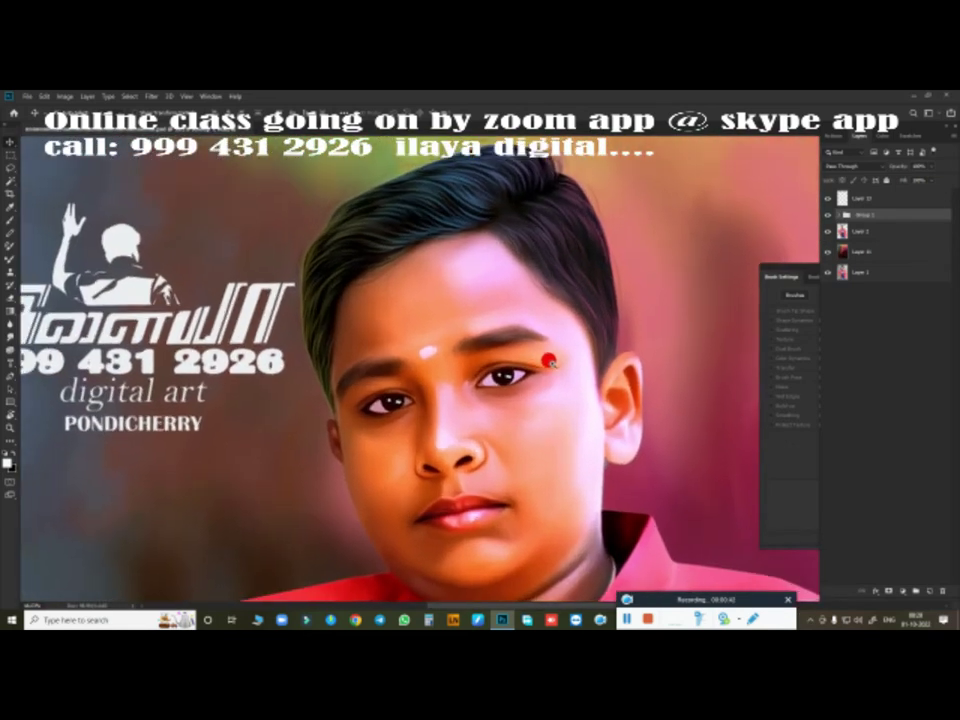
scroll(536, 300, up, 2)
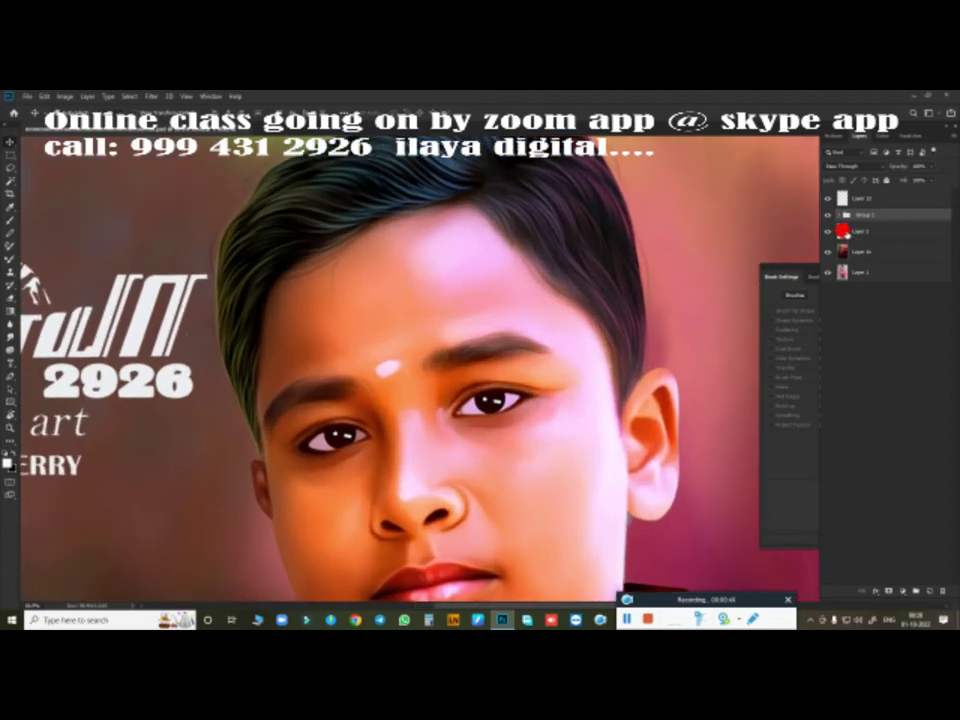
Expand Group 1, adjust the hair highlight layers' visibility, and add a blank layer above Layer 12.
click(836, 215)
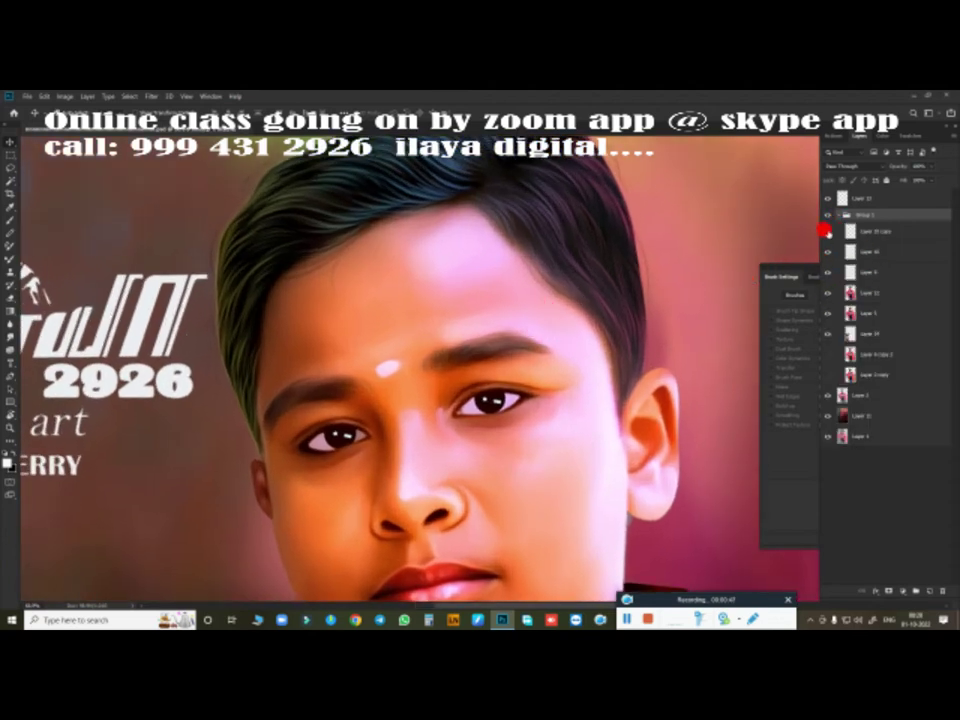
click(826, 231)
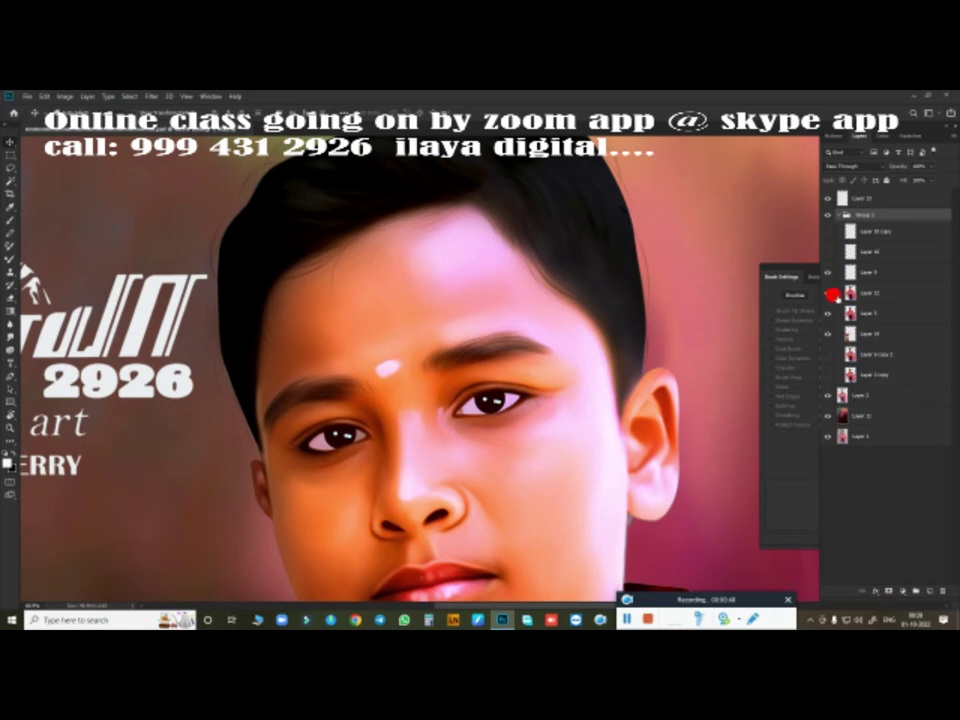
click(826, 293)
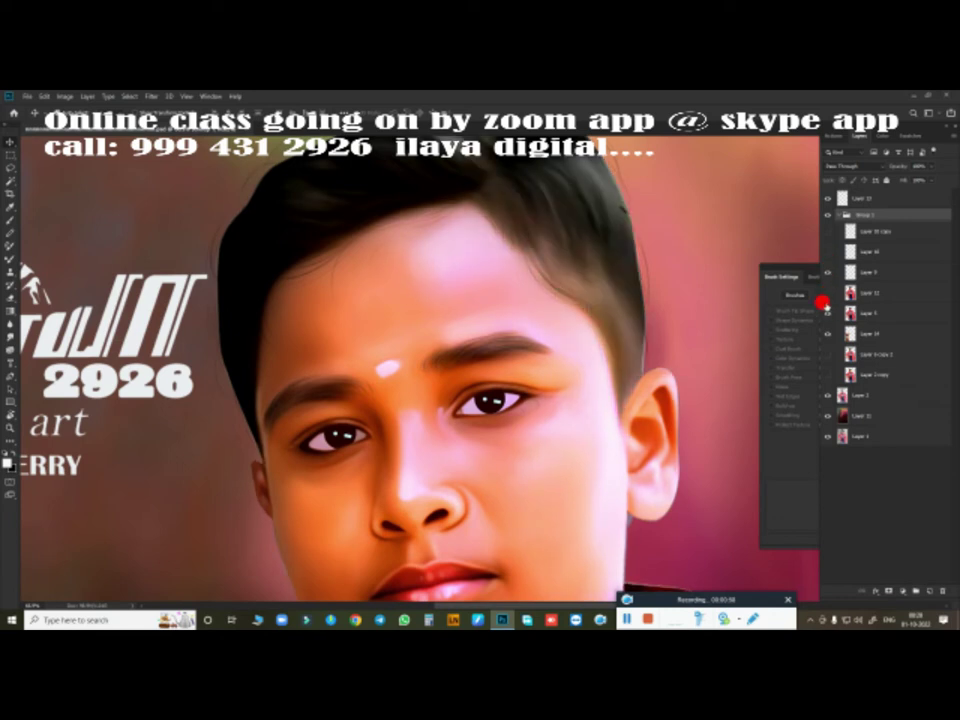
click(828, 310)
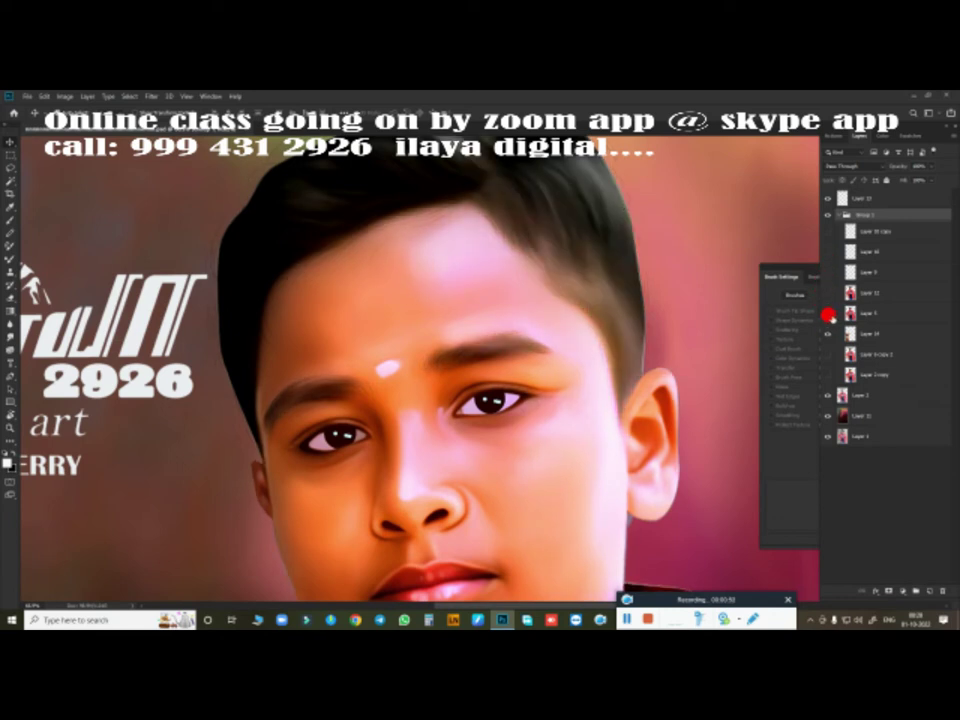
click(910, 502)
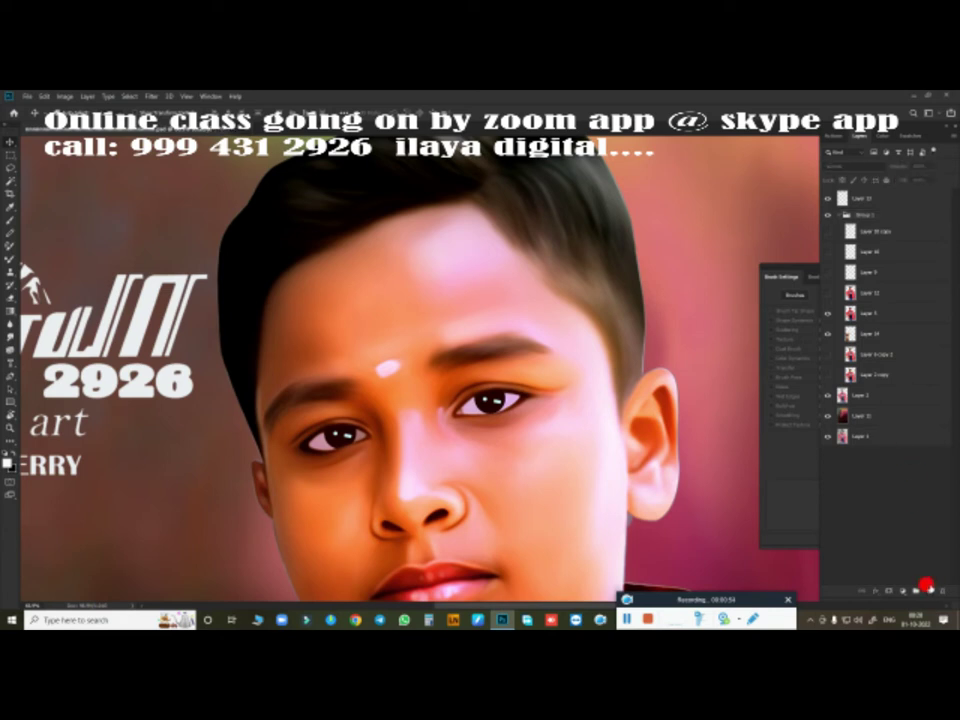
click(894, 292)
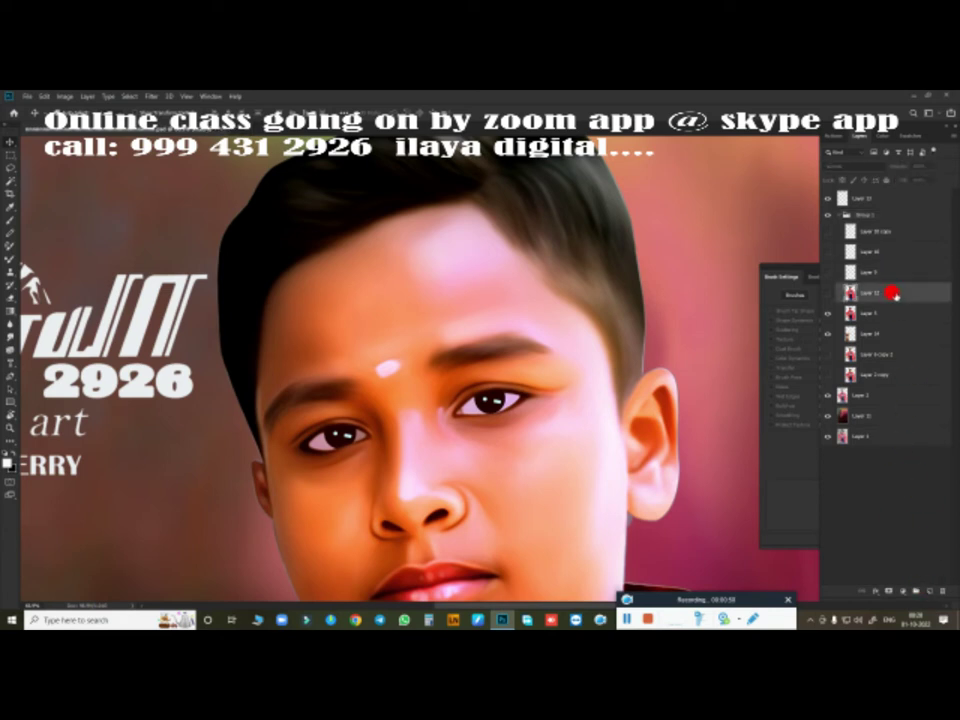
click(926, 588)
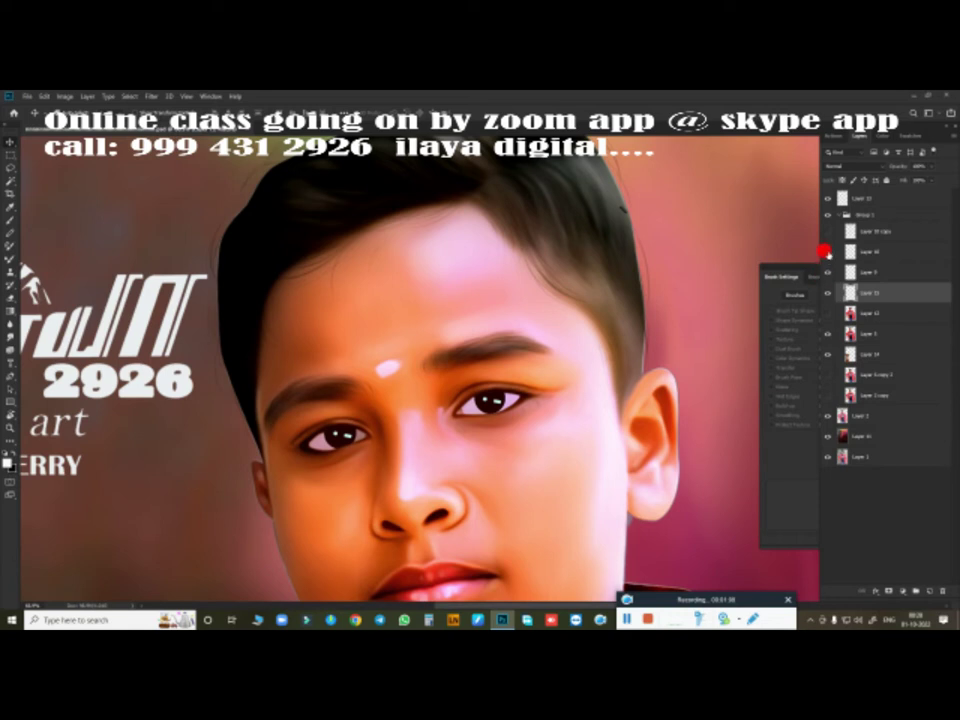
Compare with and without the hair-strand layer, leaving it hidden for smooth hair.
click(824, 312)
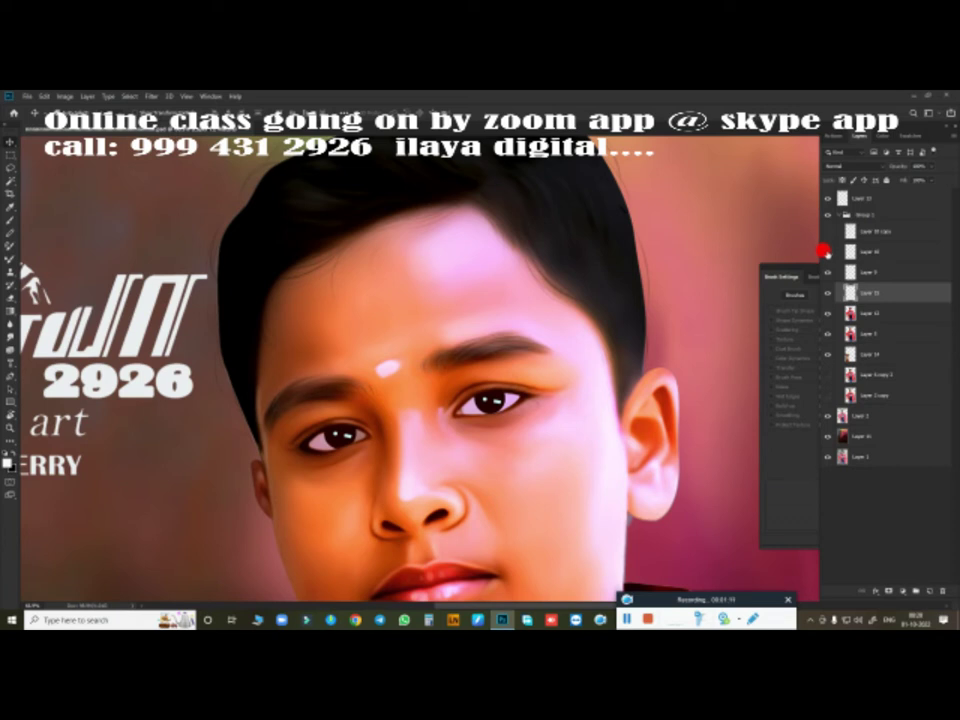
click(826, 232)
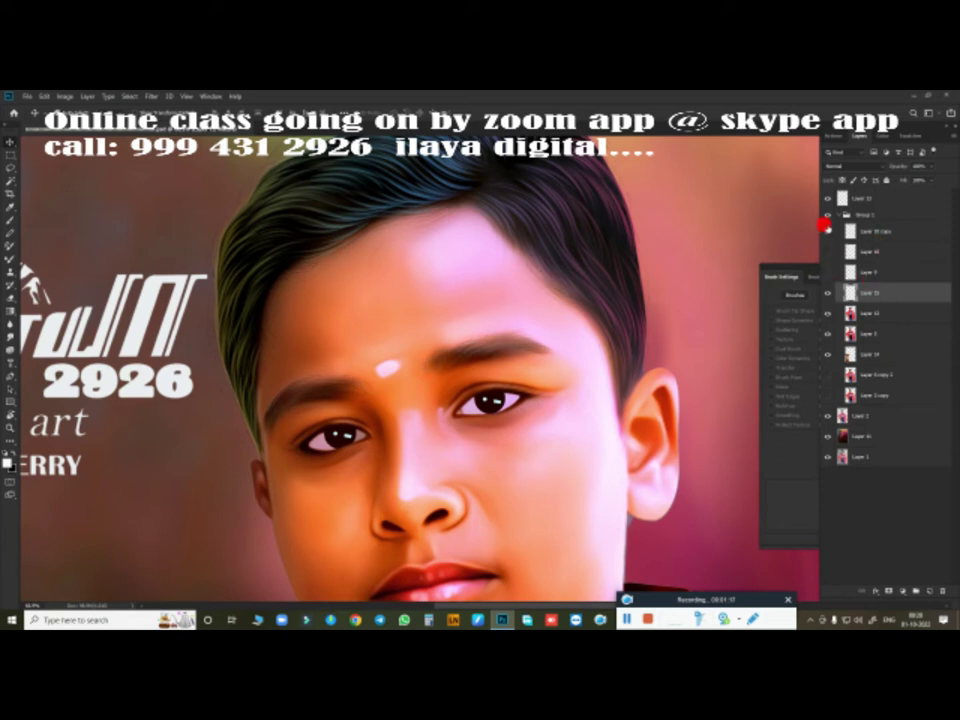
click(826, 232)
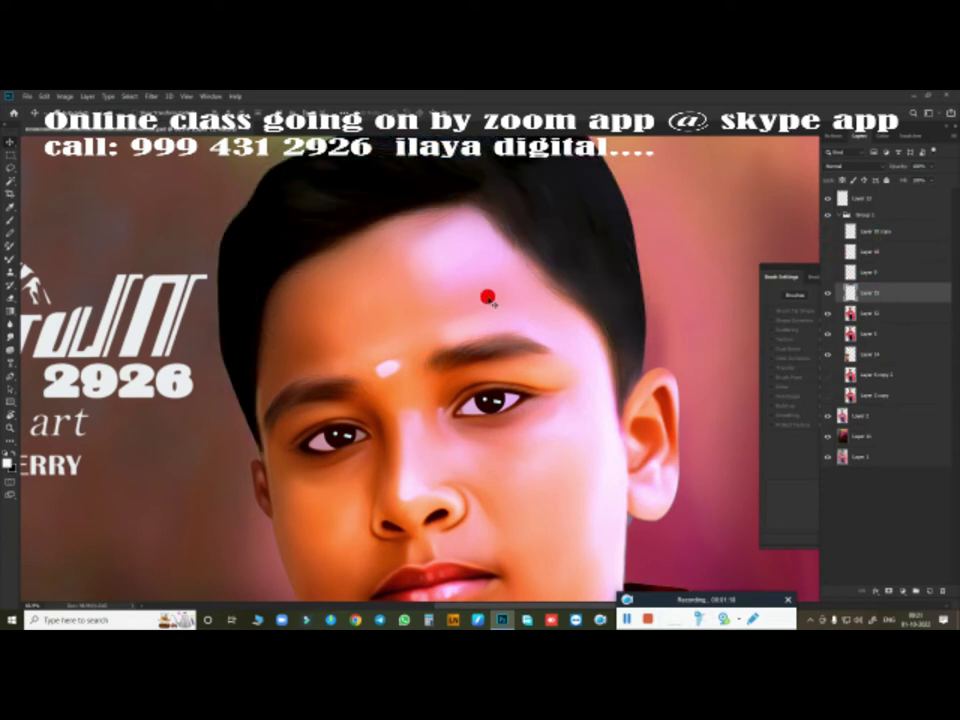
Zoom and rotate onto the hairline, then choose a hair-strand brush preset with the Brush tool.
scroll(414, 317, up, 1)
scroll(422, 311, up, 1)
scroll(426, 291, up, 2)
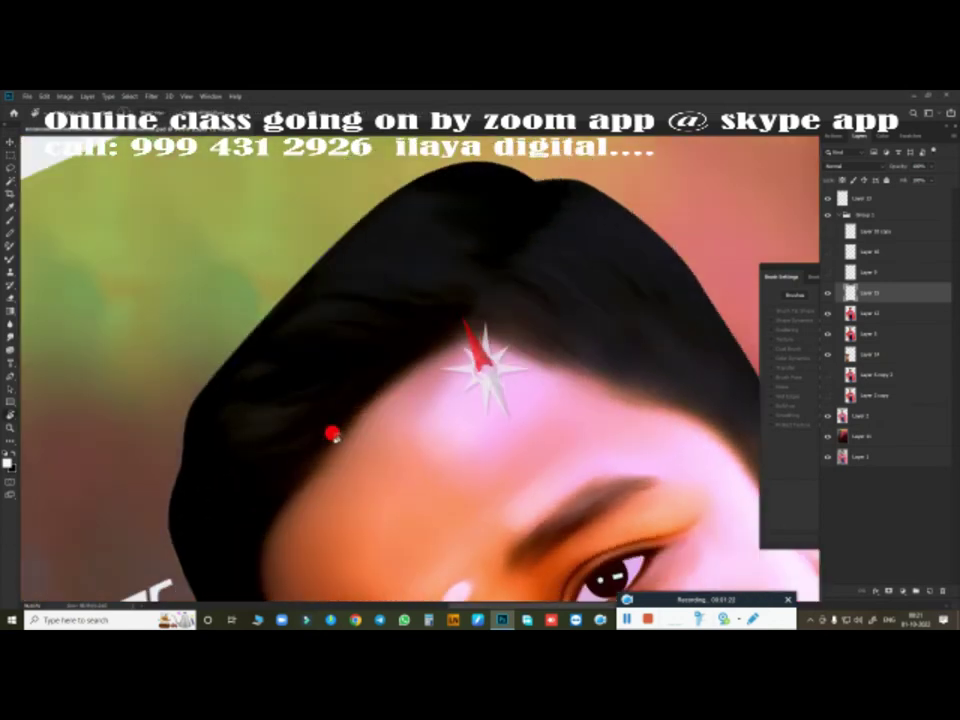
mouse_move(452, 373)
mouse_down()
mouse_move(350, 458)
mouse_move(369, 422)
mouse_up()
scroll(446, 347, up, 2)
scroll(469, 358, up, 2)
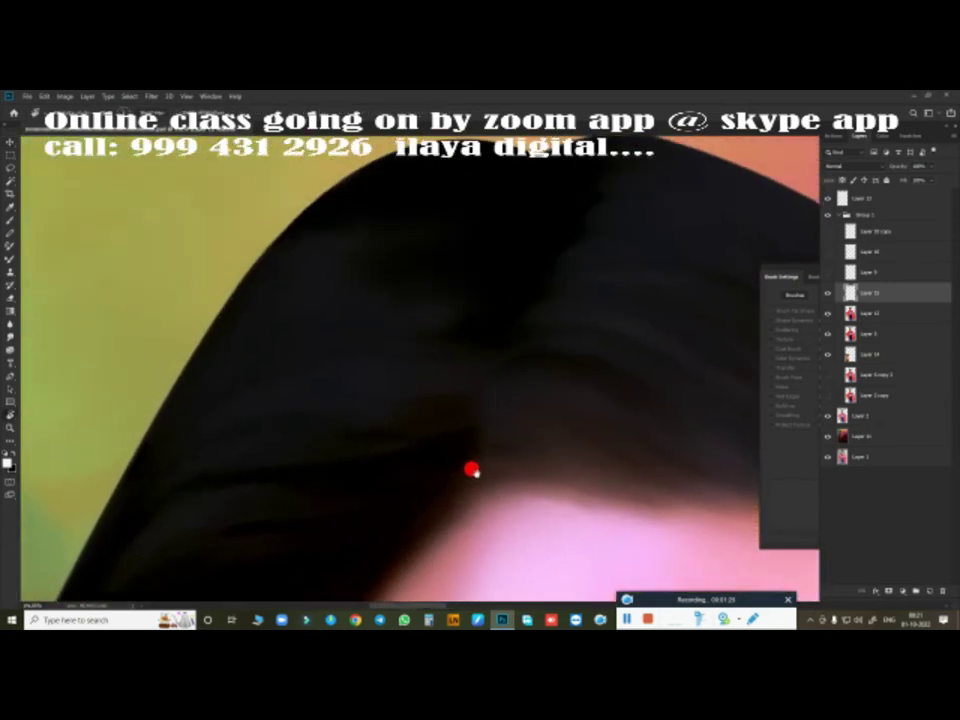
scroll(471, 469, down, 2)
scroll(455, 377, down, 2)
key(b)
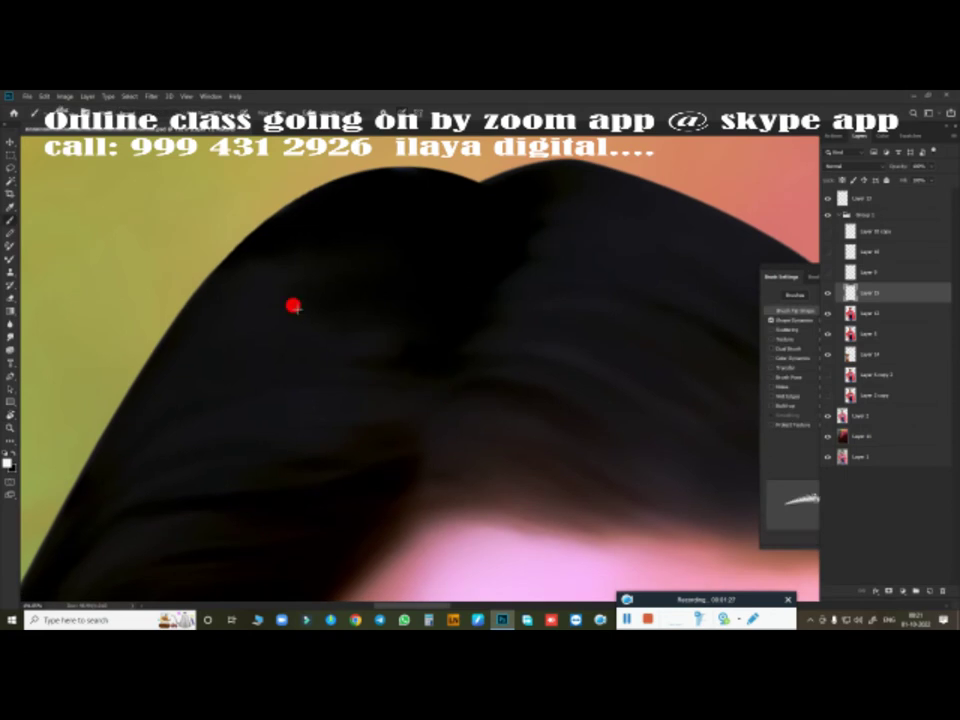
right_click(438, 362)
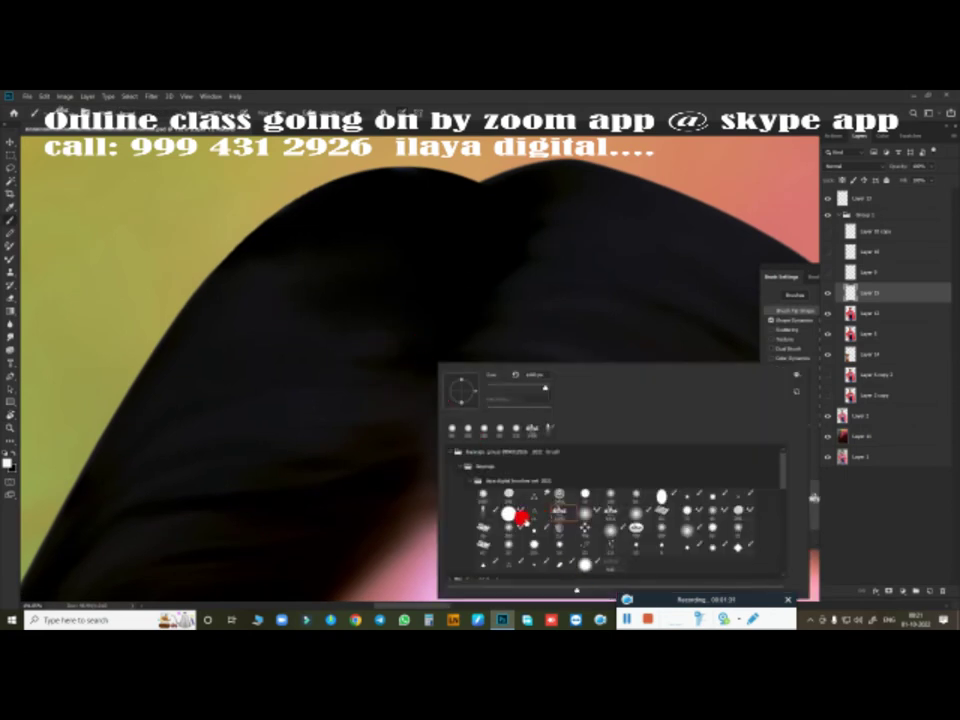
click(487, 507)
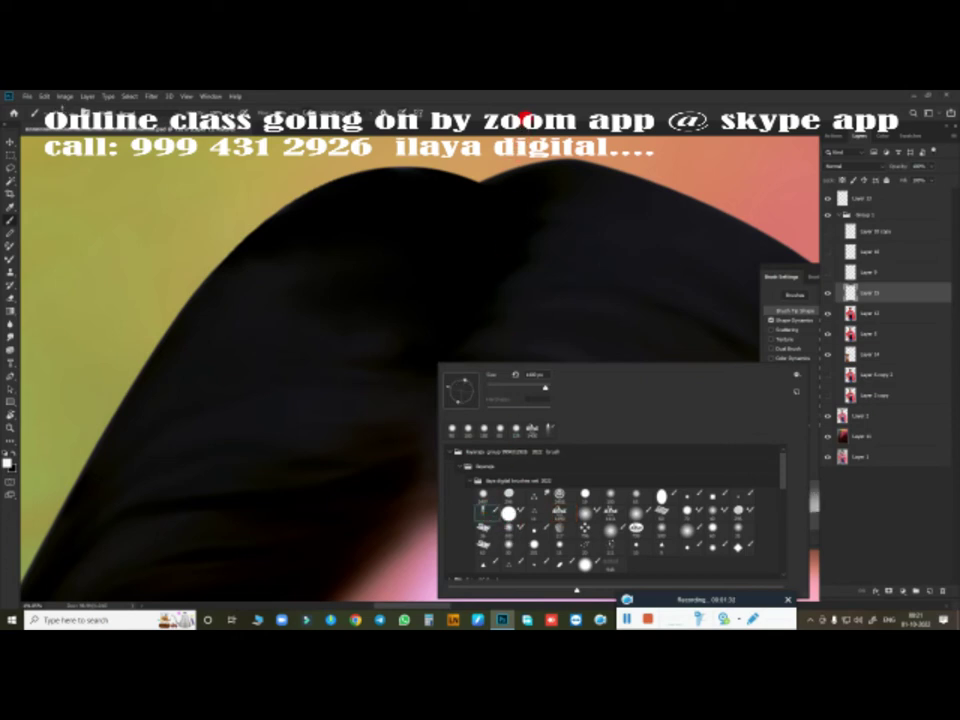
click(522, 118)
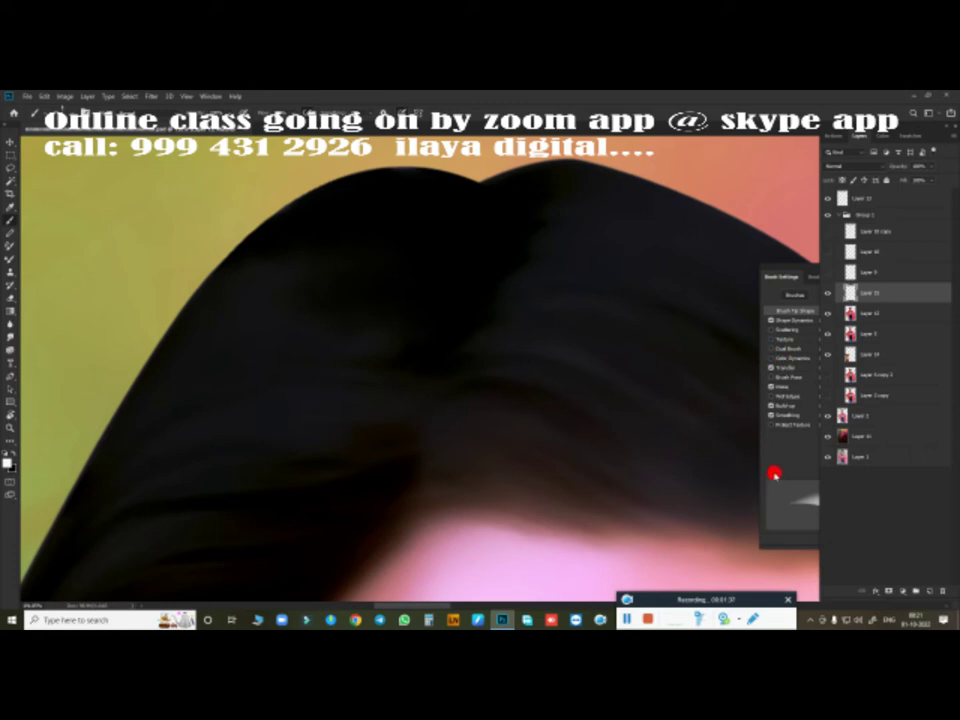
Reposition the Brush Settings panel and enable Shape Dynamics for the brush.
click(797, 313)
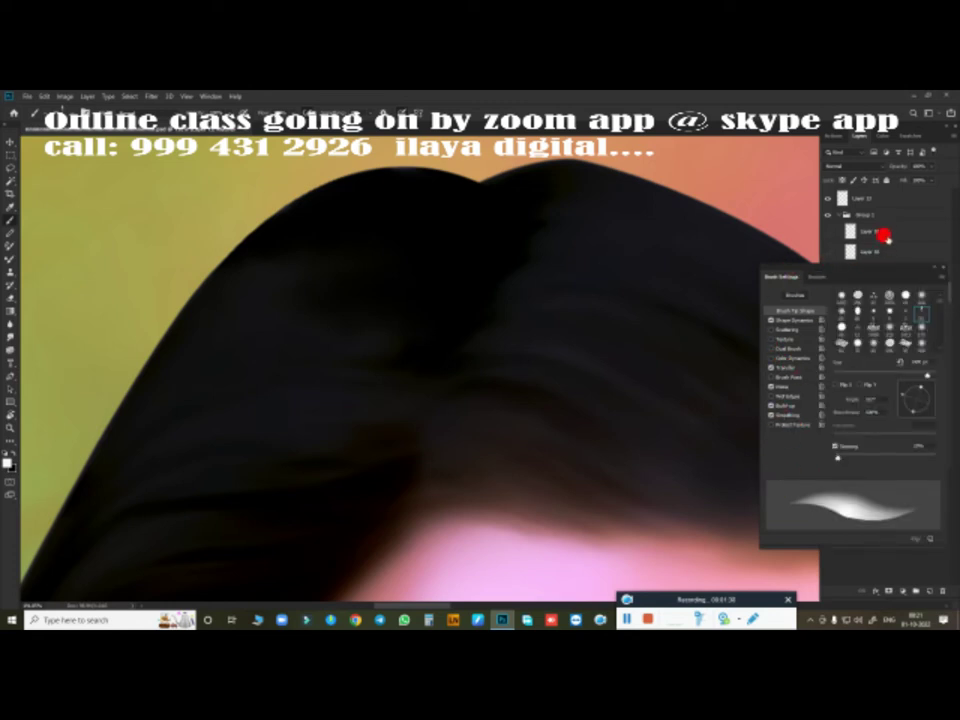
drag(855, 272, 874, 326)
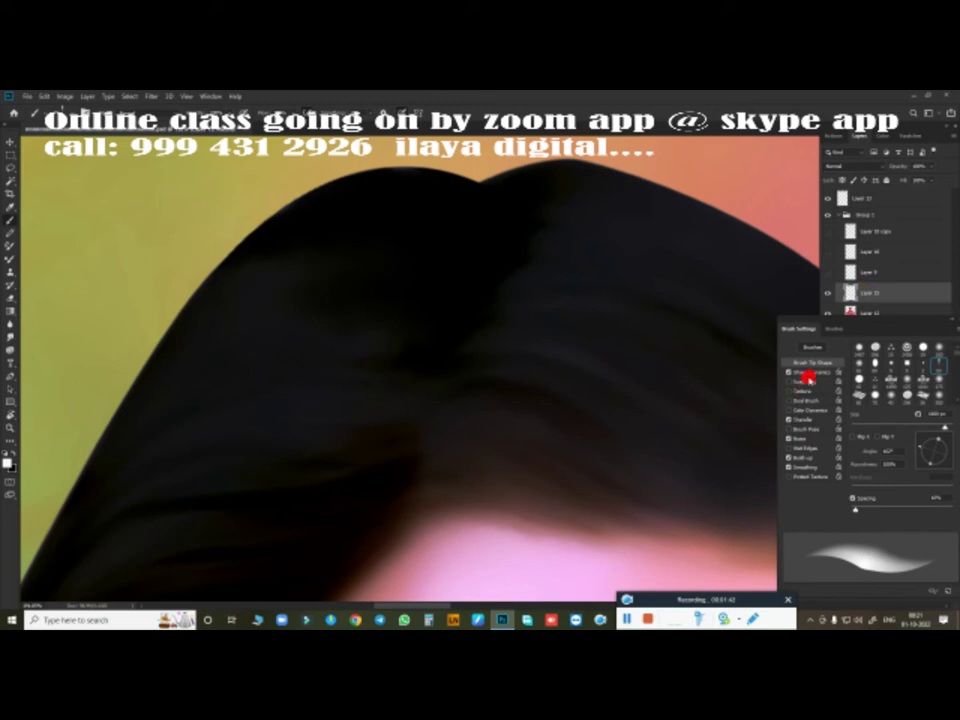
click(814, 372)
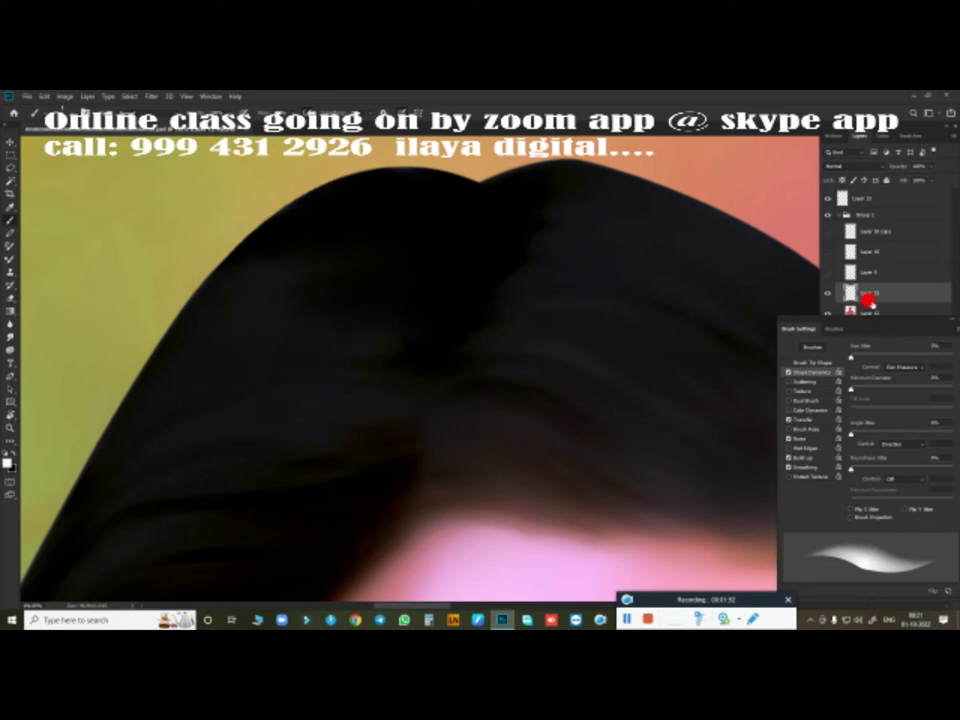
click(880, 292)
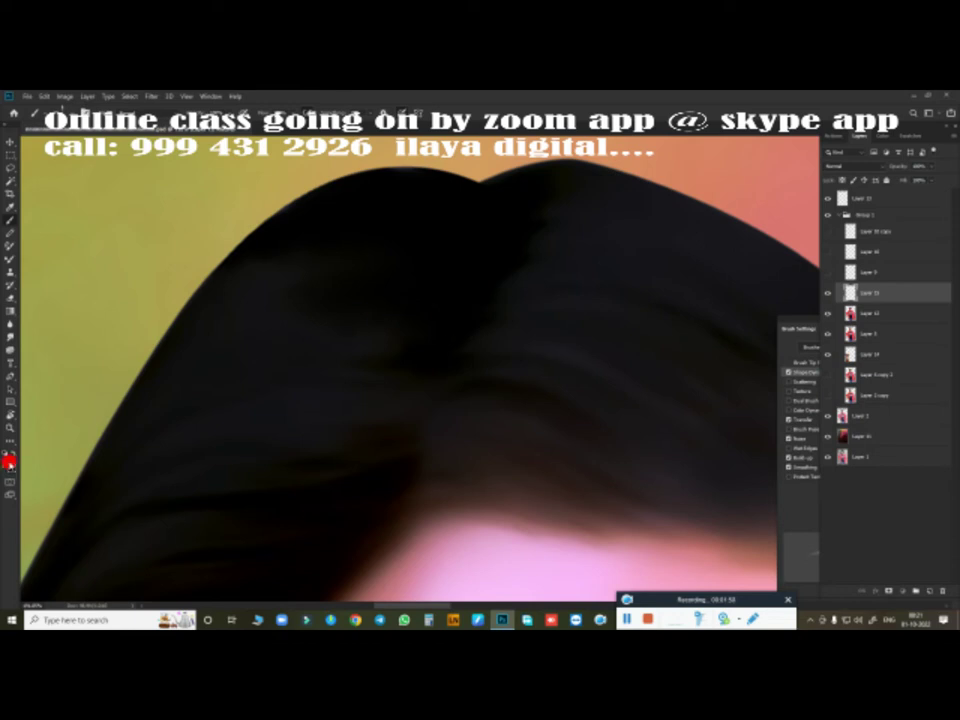
Set the foreground colour to light blue and paint curved strands across the top of the hair.
click(8, 462)
click(594, 178)
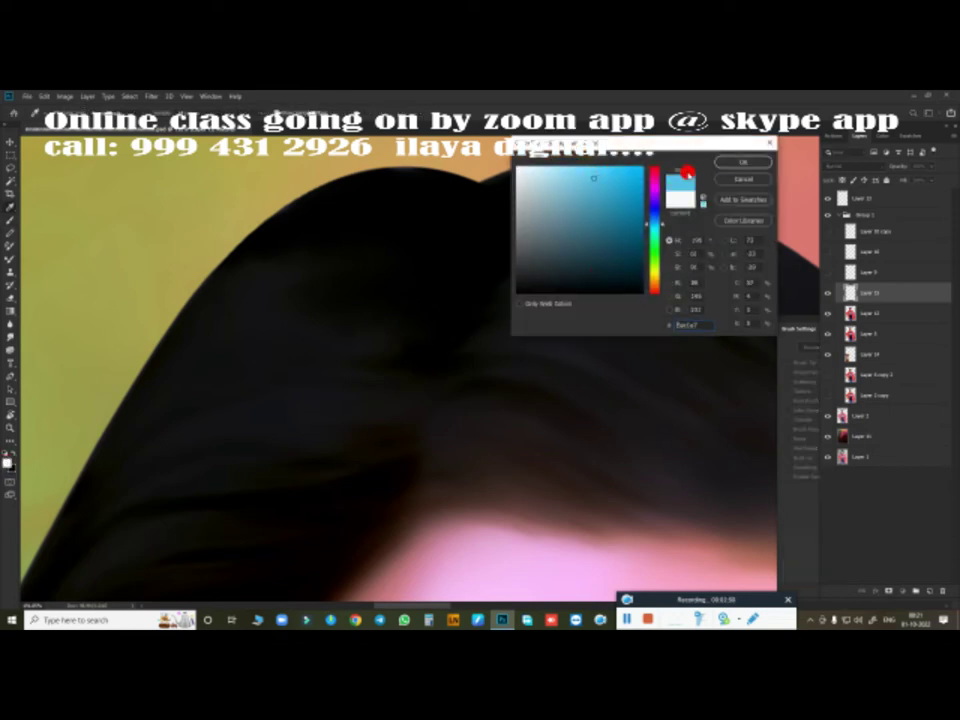
click(736, 160)
scroll(460, 384, up, 2)
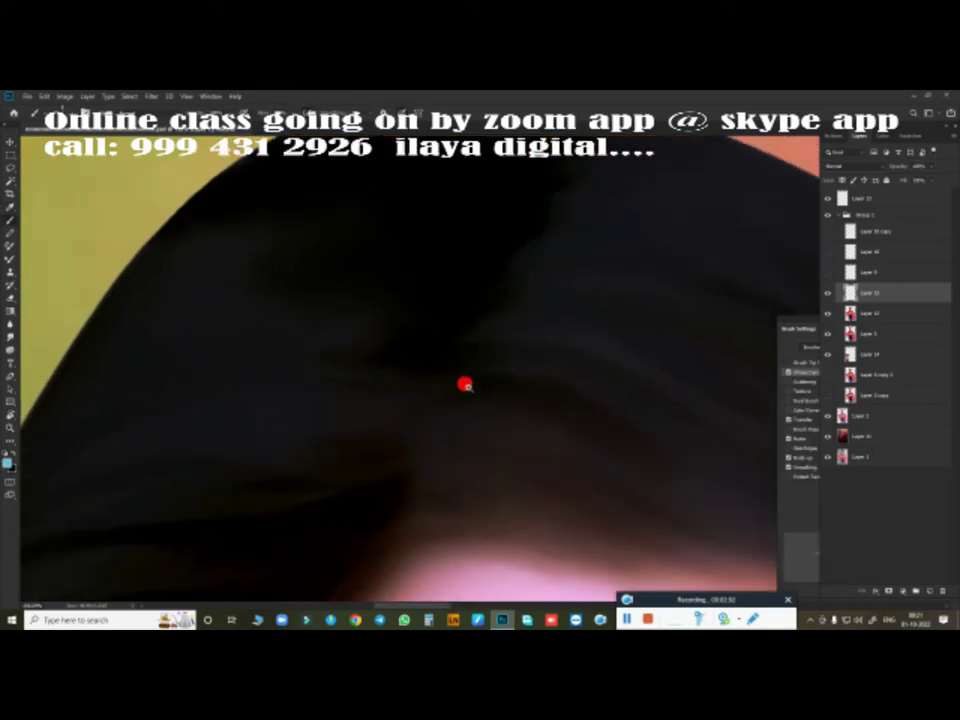
scroll(465, 385, down, 2)
mouse_move(298, 278)
mouse_down()
mouse_move(525, 250)
mouse_move(388, 219)
mouse_up()
mouse_move(525, 210)
mouse_down()
mouse_move(418, 198)
mouse_move(516, 171)
mouse_up()
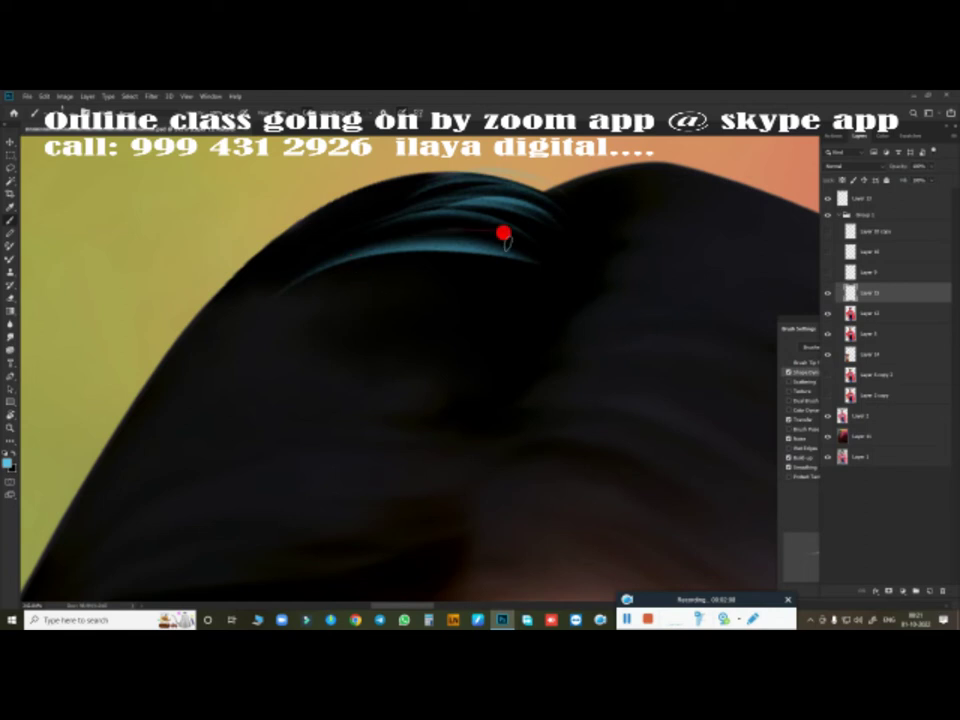
drag(503, 234, 350, 238)
mouse_move(264, 420)
mouse_down()
mouse_move(392, 326)
mouse_move(523, 344)
mouse_up()
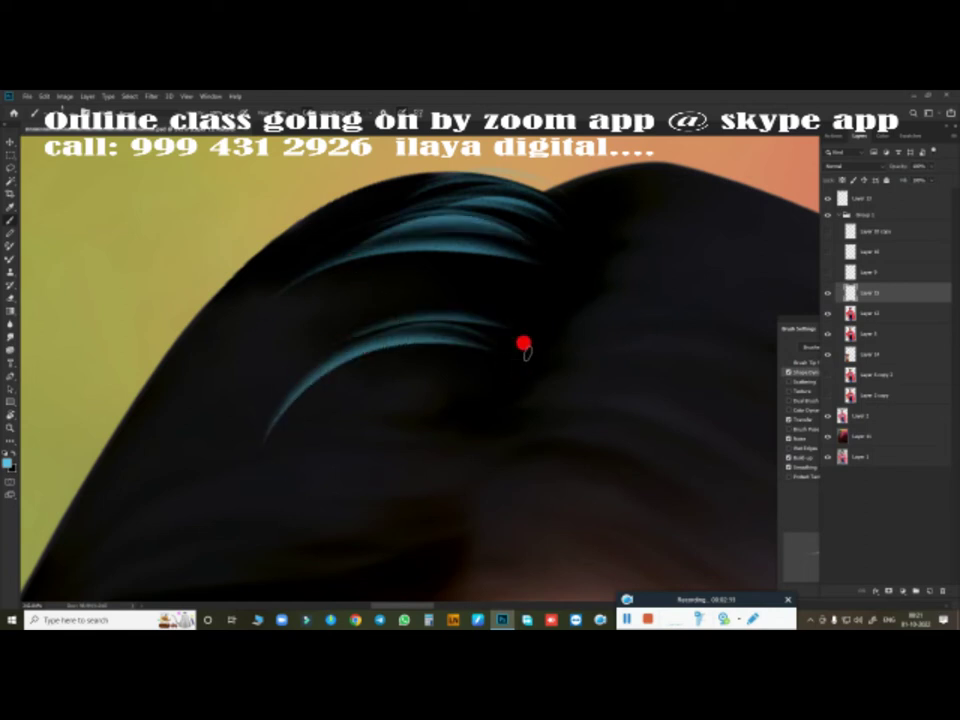
drag(499, 300, 334, 313)
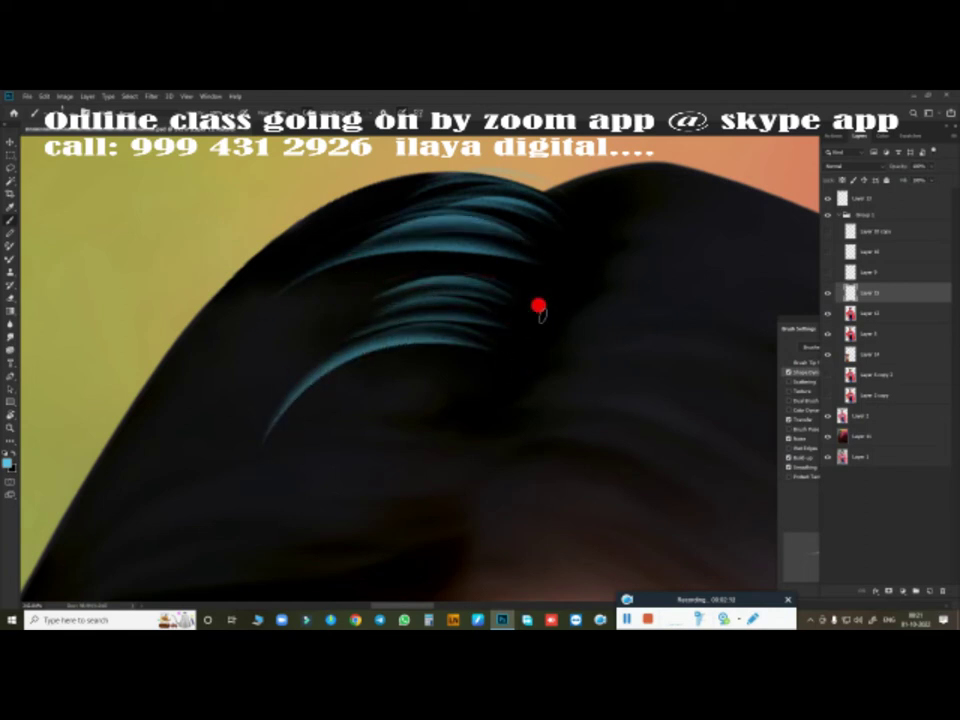
drag(442, 270, 346, 293)
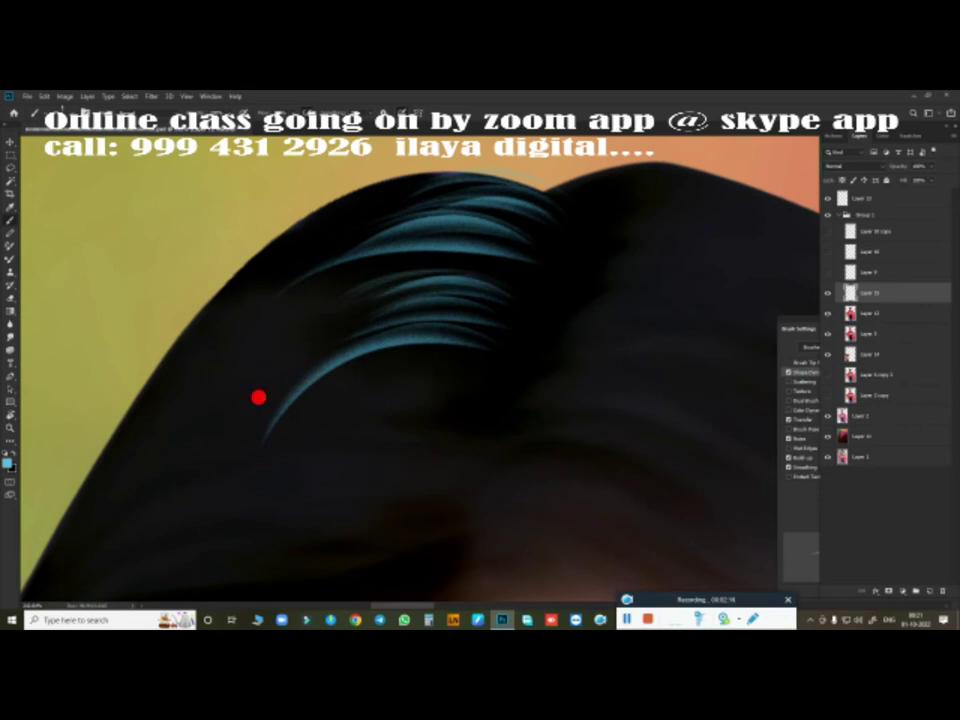
Paint more light-blue arcs through the middle of the hair and nearer the hairline.
scroll(330, 398, down, 2)
scroll(330, 415, down, 2)
drag(272, 362, 440, 332)
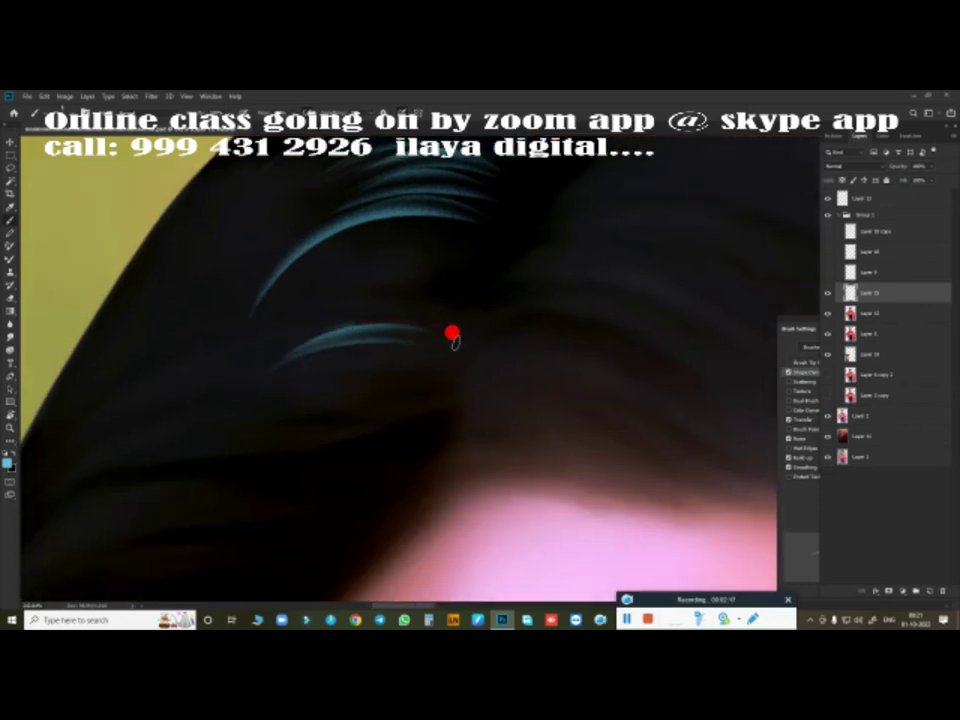
drag(261, 358, 409, 255)
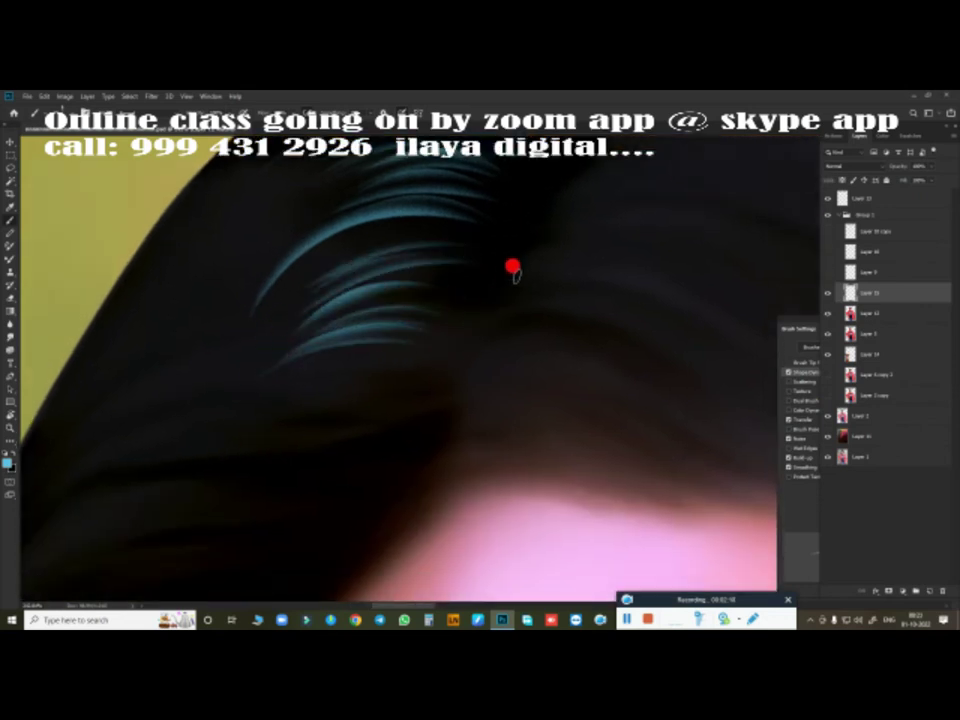
drag(490, 232, 303, 290)
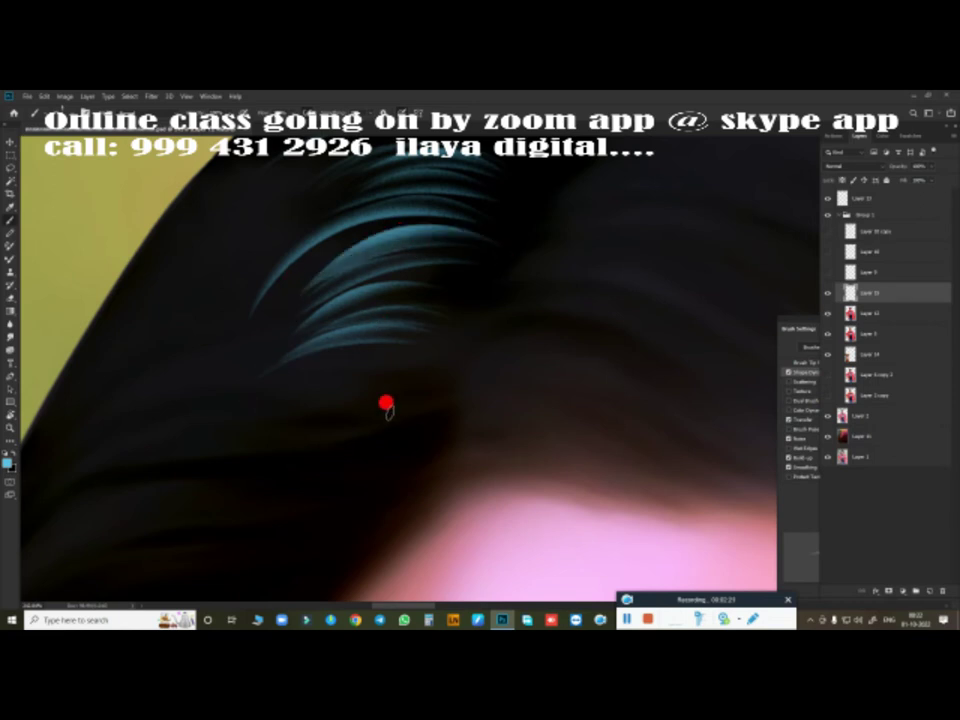
scroll(386, 403, down, 3)
scroll(482, 350, up, 1)
scroll(500, 332, up, 2)
scroll(520, 340, up, 2)
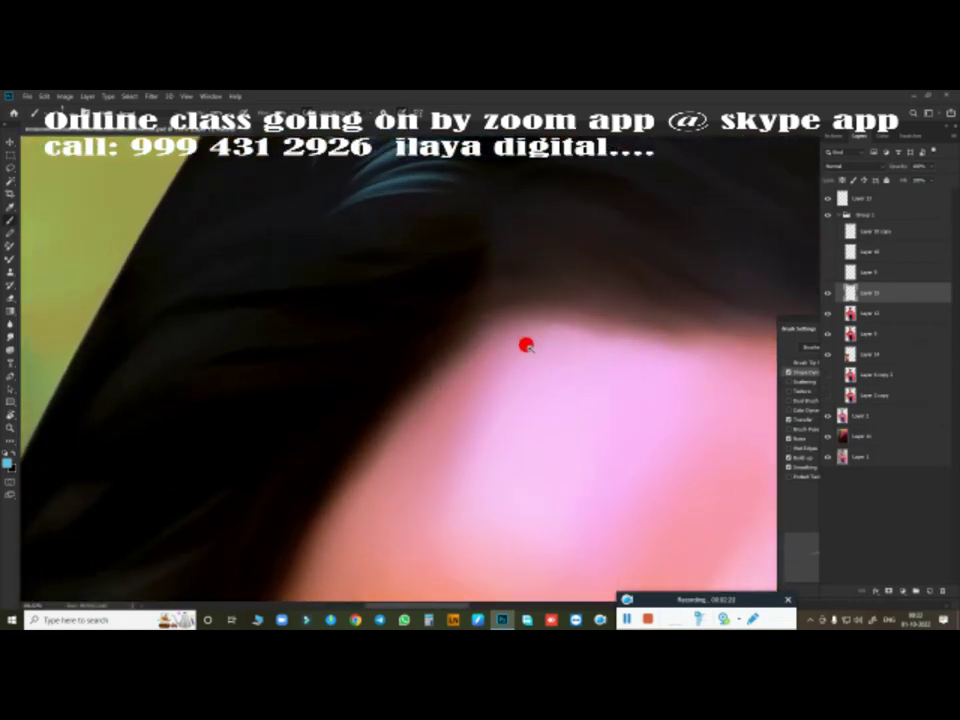
scroll(526, 345, up, 2)
scroll(520, 410, up, 1)
scroll(500, 305, down, 2)
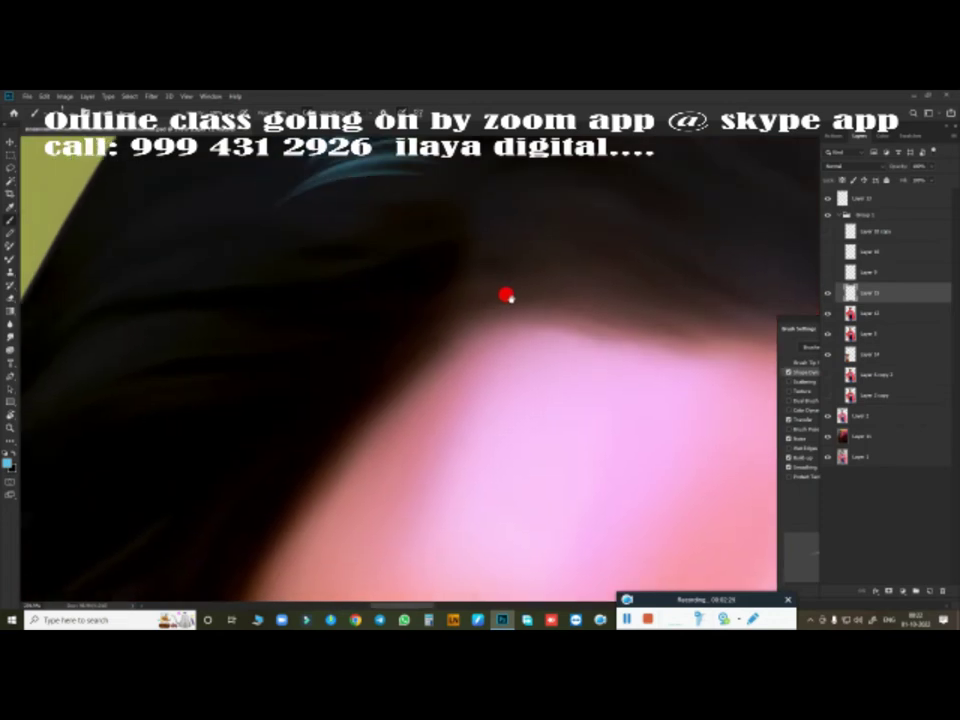
scroll(506, 295, down, 2)
mouse_move(458, 402)
mouse_down()
mouse_move(368, 408)
mouse_move(501, 375)
mouse_up()
drag(310, 375, 508, 341)
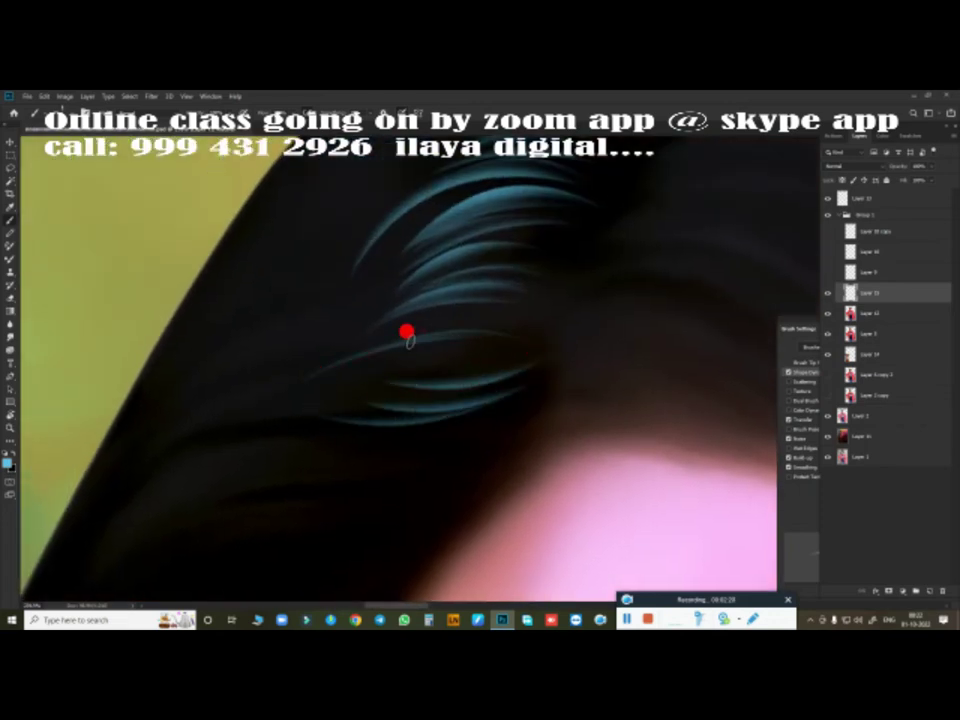
drag(407, 326, 566, 347)
drag(469, 364, 564, 381)
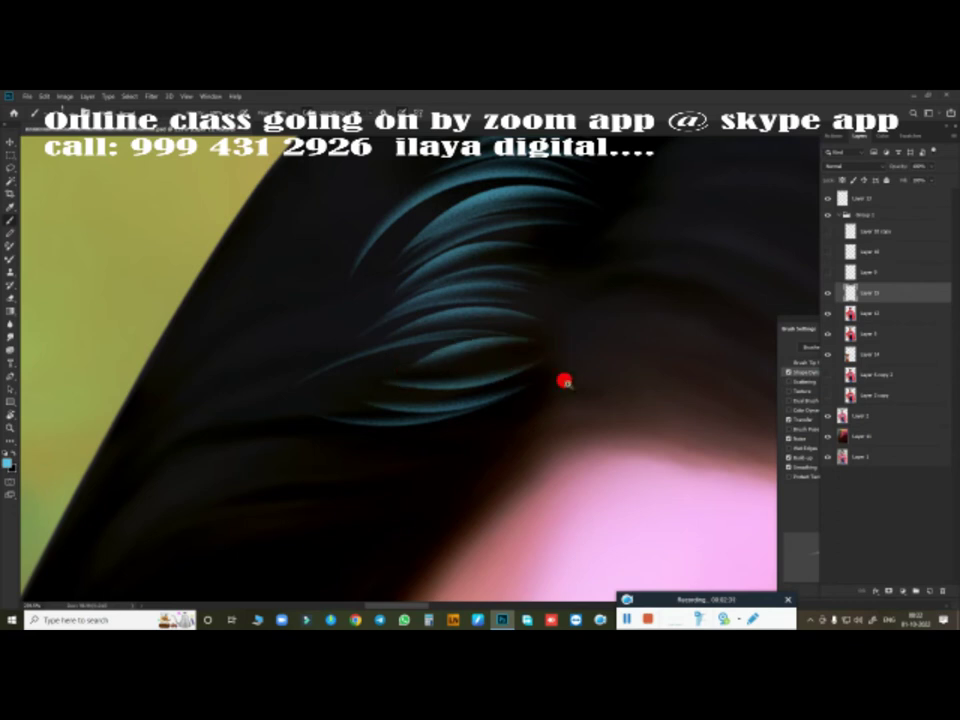
Paint thin light-blue strands along the side hair and near the hairline.
scroll(565, 382, down, 2)
scroll(601, 370, up, 1)
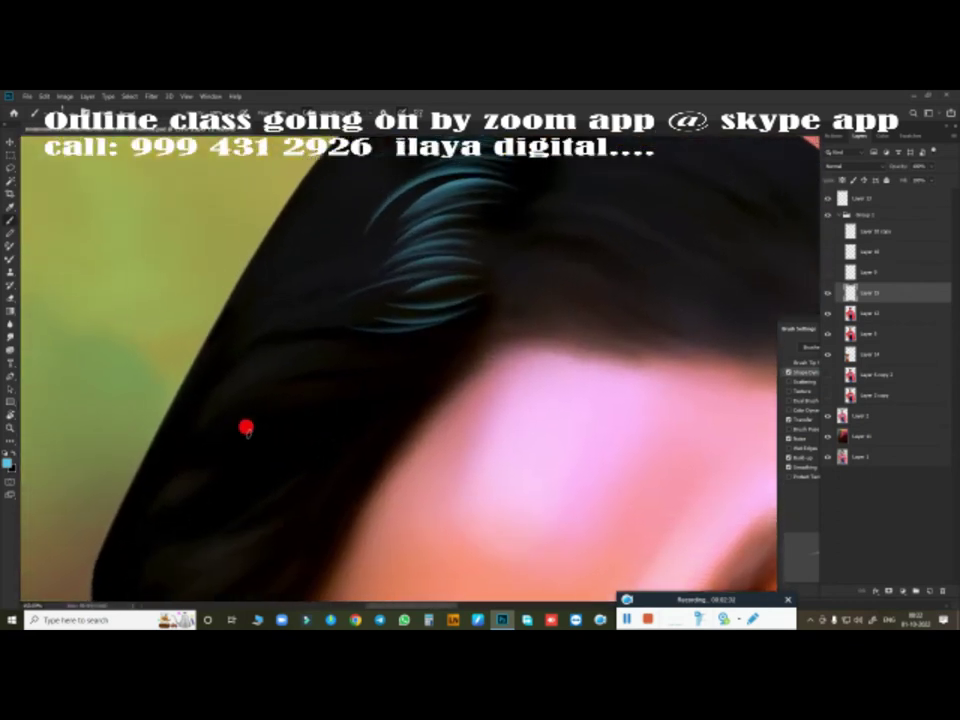
drag(200, 452, 335, 385)
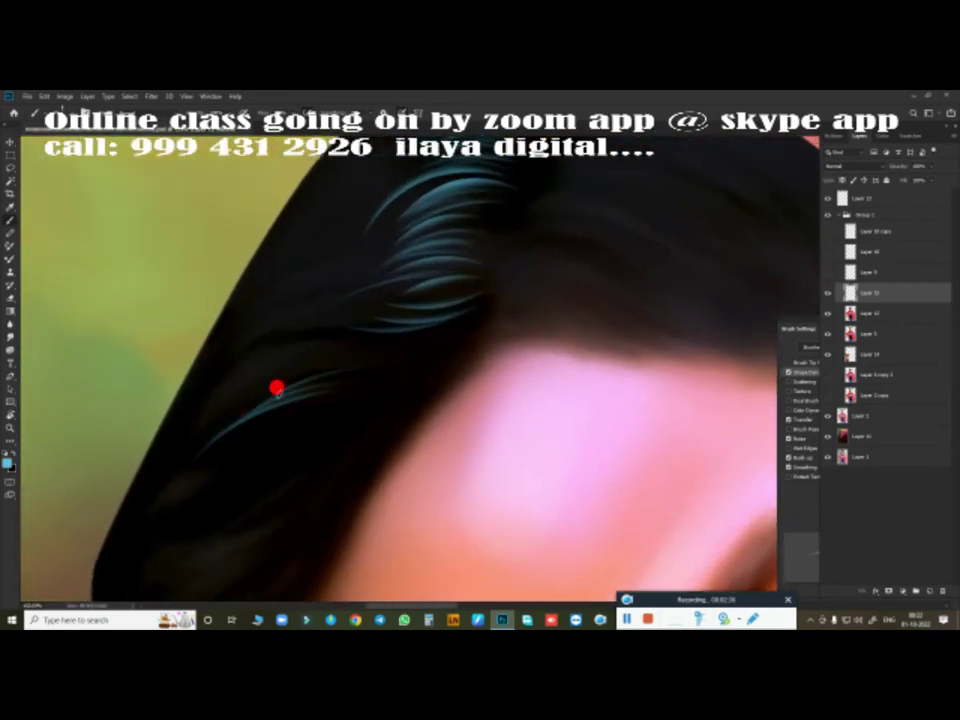
mouse_move(246, 401)
mouse_down()
mouse_move(296, 371)
mouse_move(401, 341)
mouse_move(447, 340)
mouse_up()
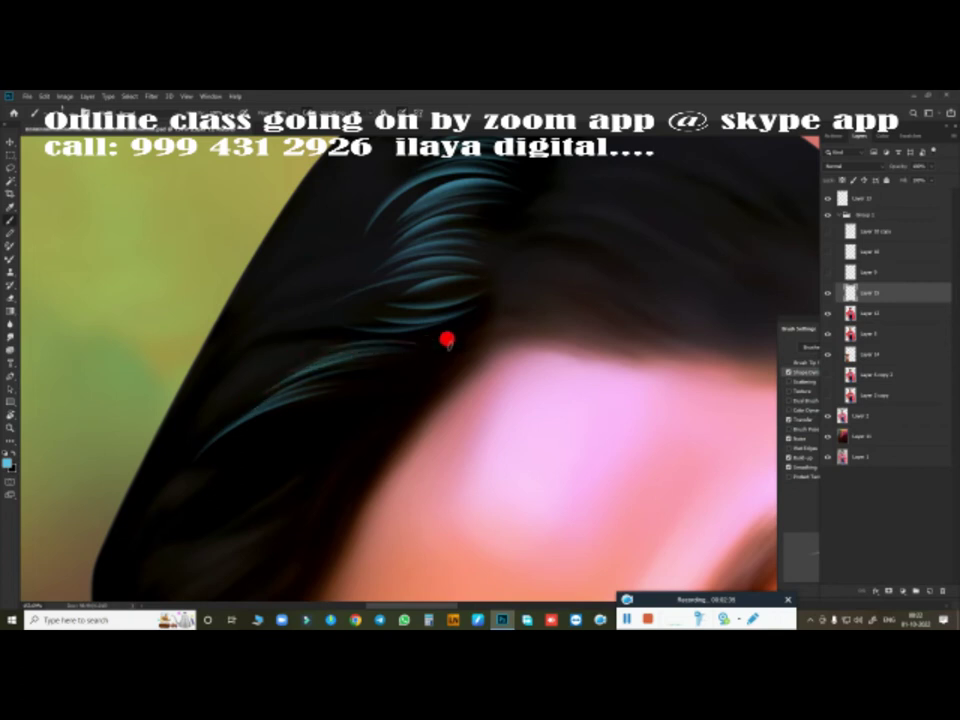
drag(295, 430, 416, 377)
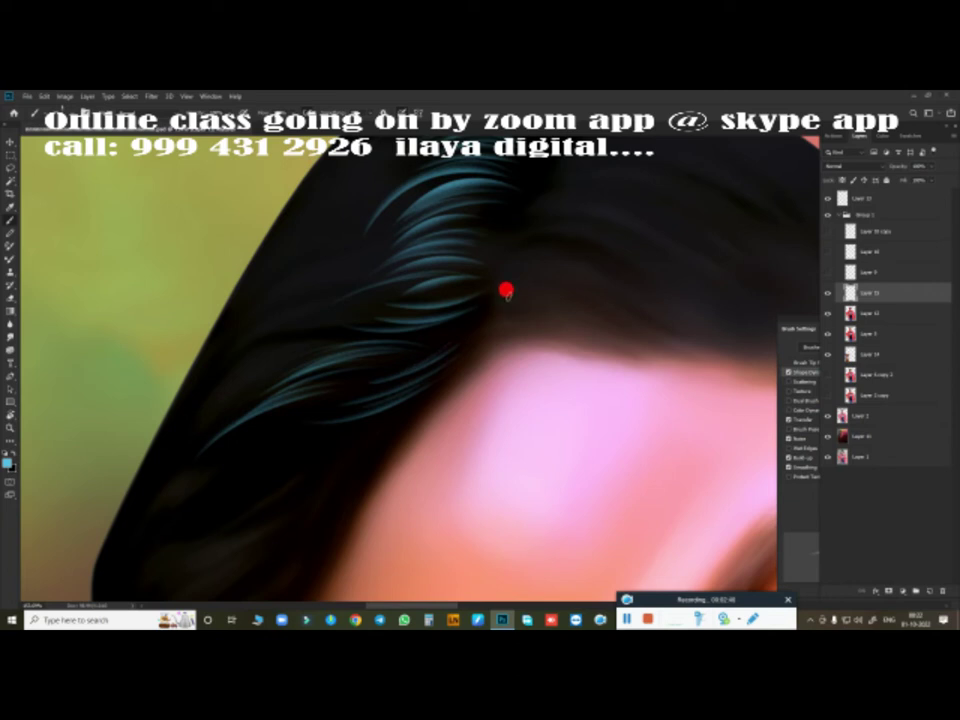
scroll(506, 291, up, 3)
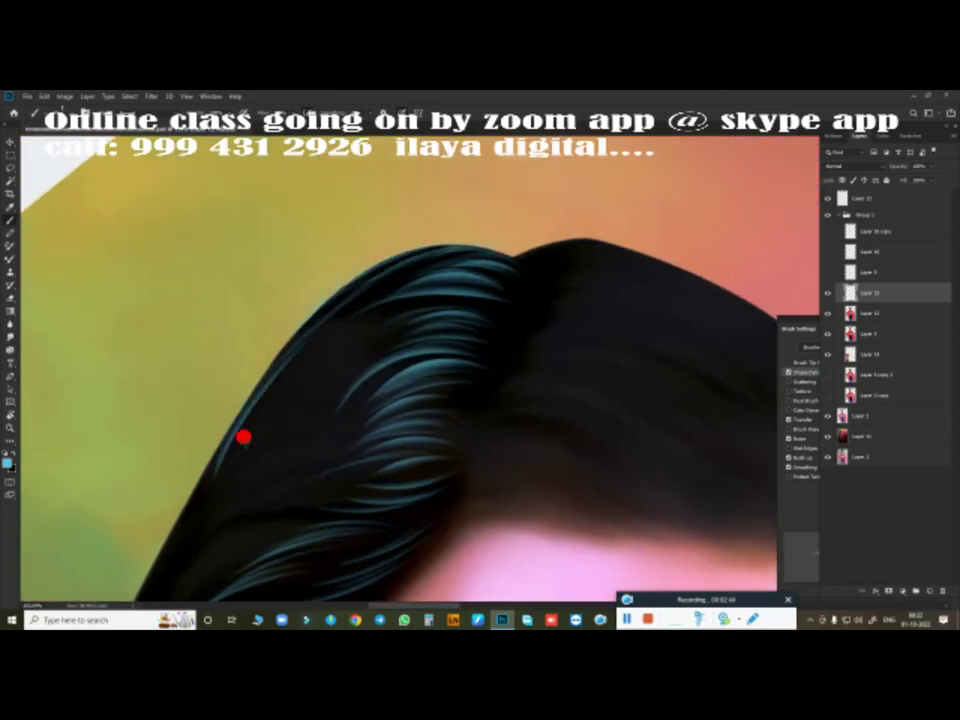
scroll(472, 422, up, 3)
scroll(336, 392, up, 2)
scroll(426, 384, up, 1)
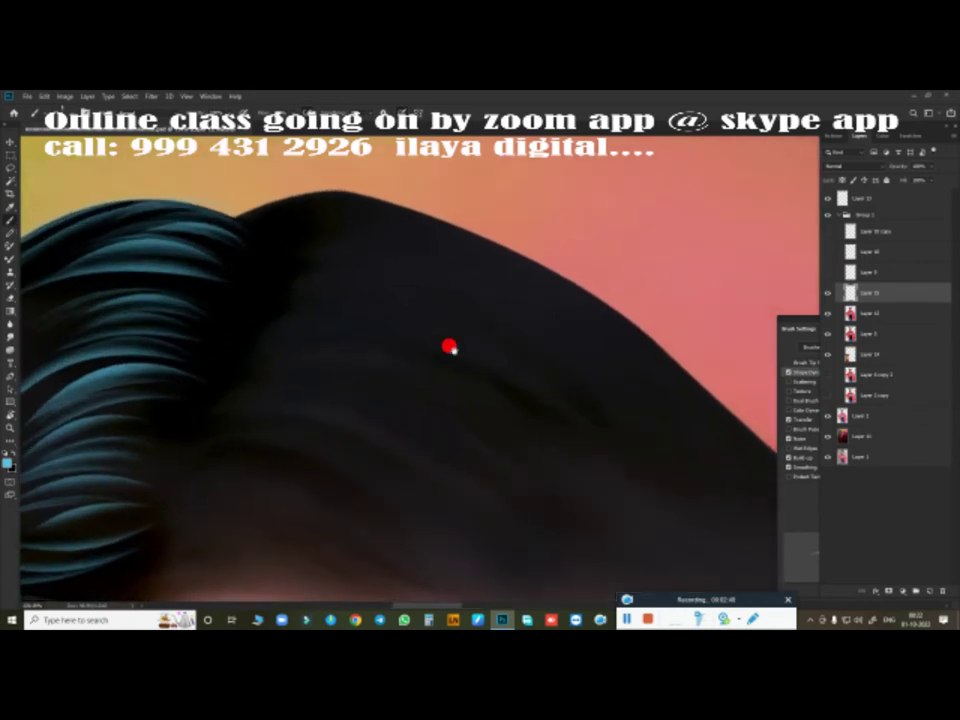
Rotate the canvas view and paint highlight strokes across the upper dark hair.
drag(606, 350, 615, 289)
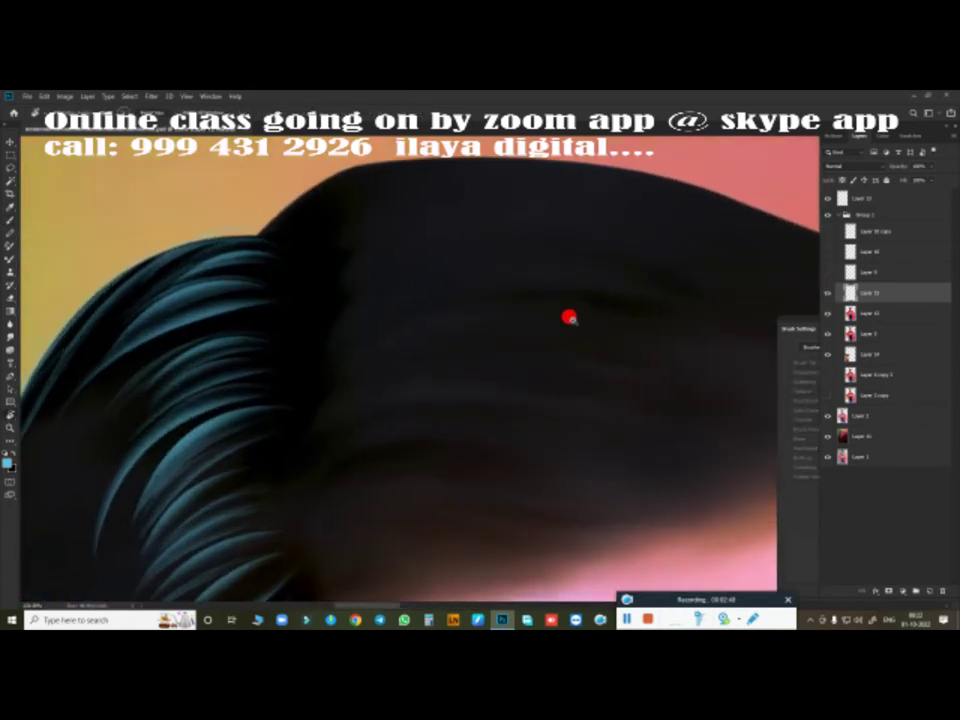
mouse_move(562, 324)
mouse_down()
mouse_move(429, 319)
mouse_move(276, 389)
mouse_move(279, 332)
mouse_move(575, 240)
mouse_up()
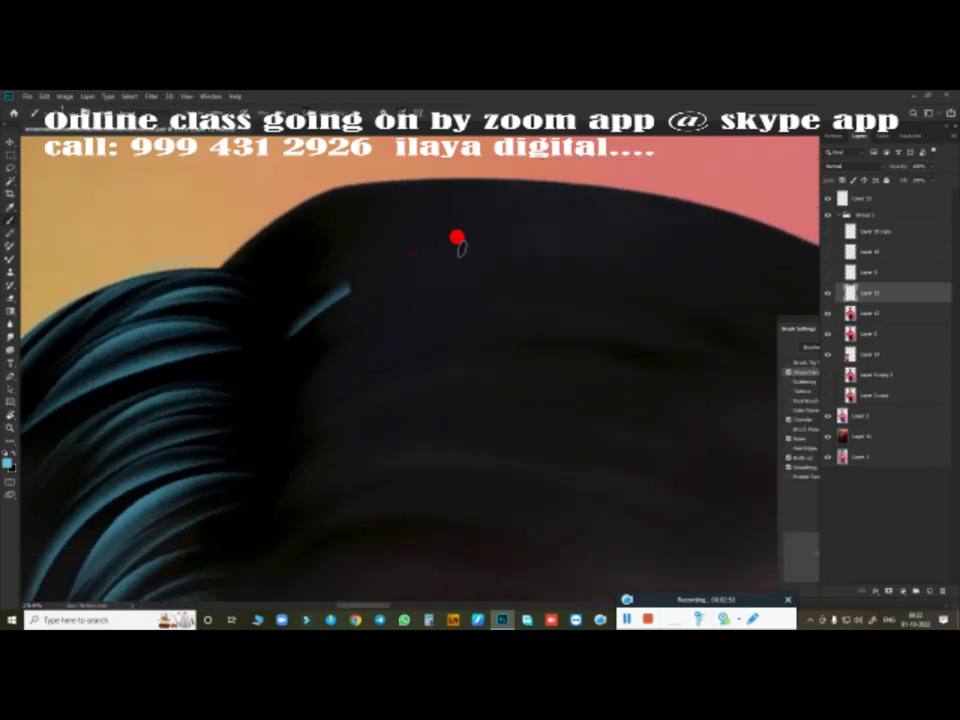
drag(400, 236, 499, 229)
mouse_move(285, 281)
mouse_down()
mouse_move(302, 257)
mouse_move(445, 180)
mouse_up()
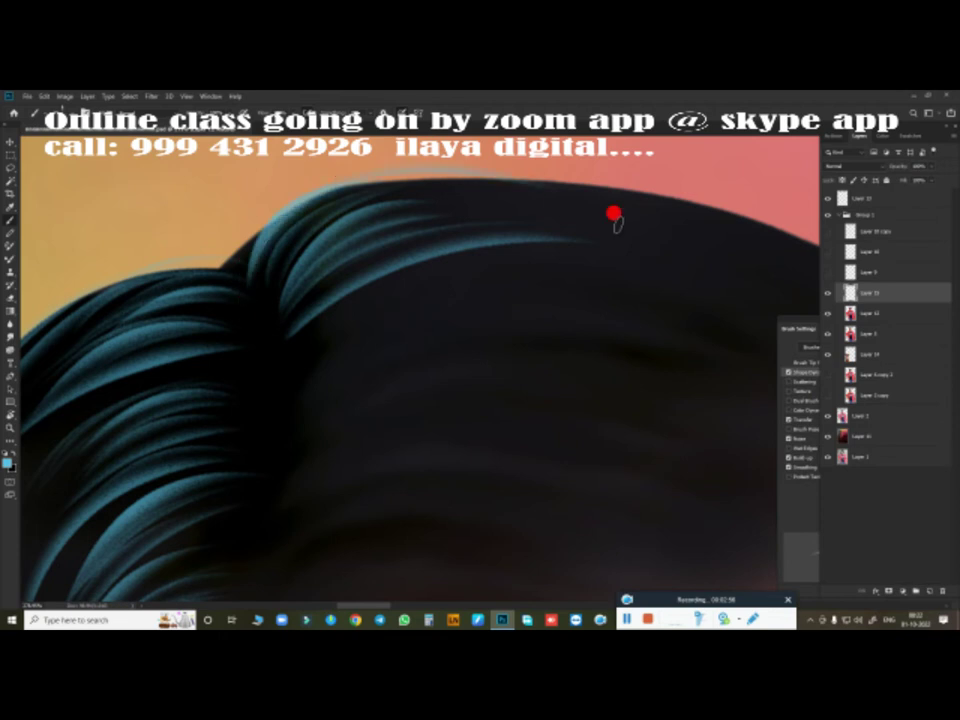
scroll(455, 358, down, 2)
scroll(455, 358, down, 1)
drag(326, 364, 568, 328)
mouse_move(300, 310)
mouse_down()
mouse_move(476, 274)
mouse_move(470, 265)
mouse_up()
drag(290, 250, 467, 225)
drag(250, 230, 450, 165)
drag(265, 195, 414, 199)
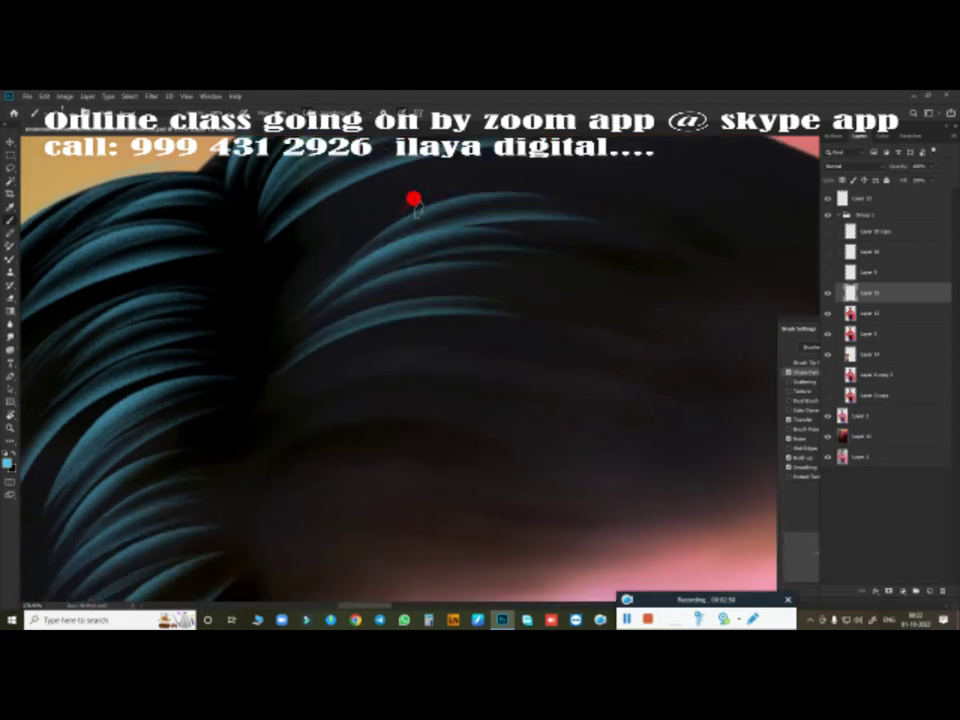
drag(290, 170, 450, 140)
drag(310, 265, 467, 160)
scroll(418, 439, down, 2)
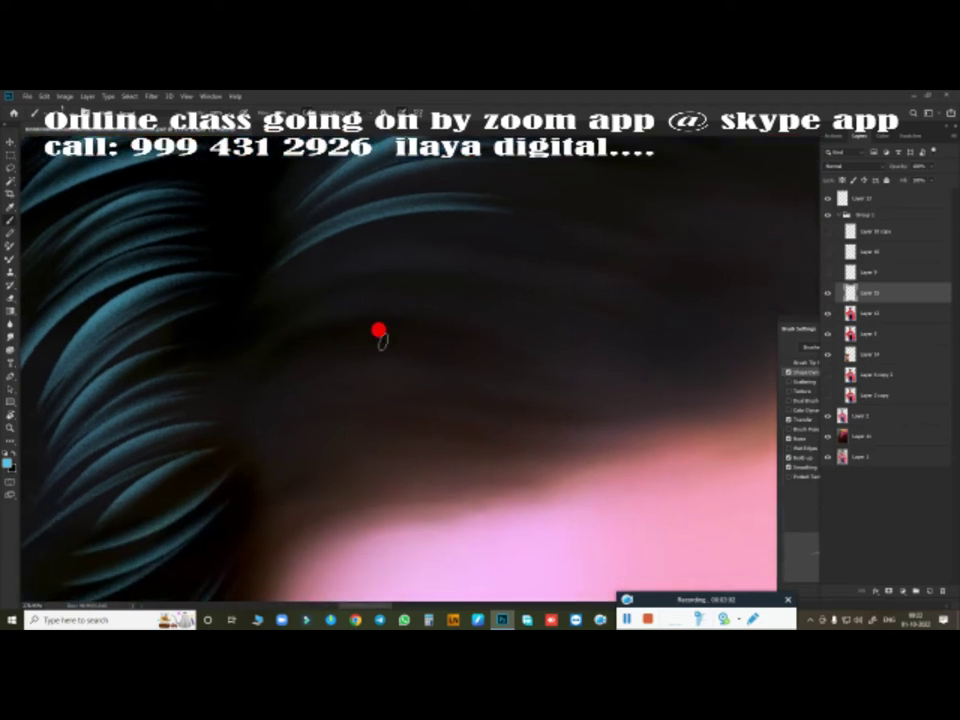
Add curved highlight strands near the hairline and blue-grey strands among existing ones.
mouse_move(375, 287)
mouse_down()
mouse_move(605, 275)
mouse_move(621, 256)
mouse_up()
scroll(330, 320, down, 2)
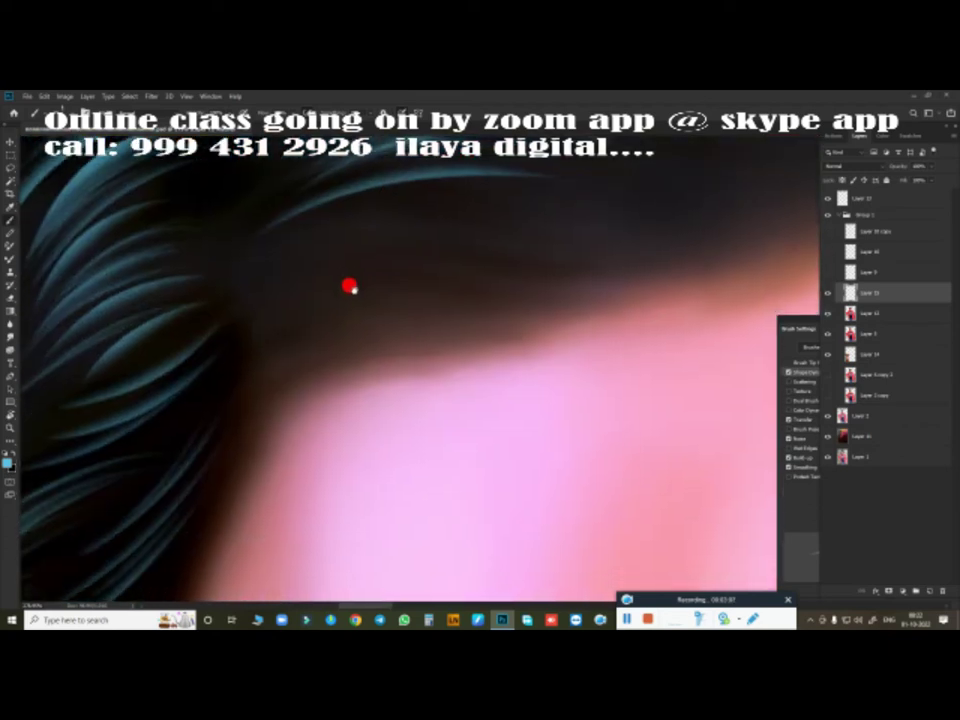
mouse_move(440, 278)
mouse_down()
mouse_move(268, 321)
mouse_move(473, 282)
mouse_up()
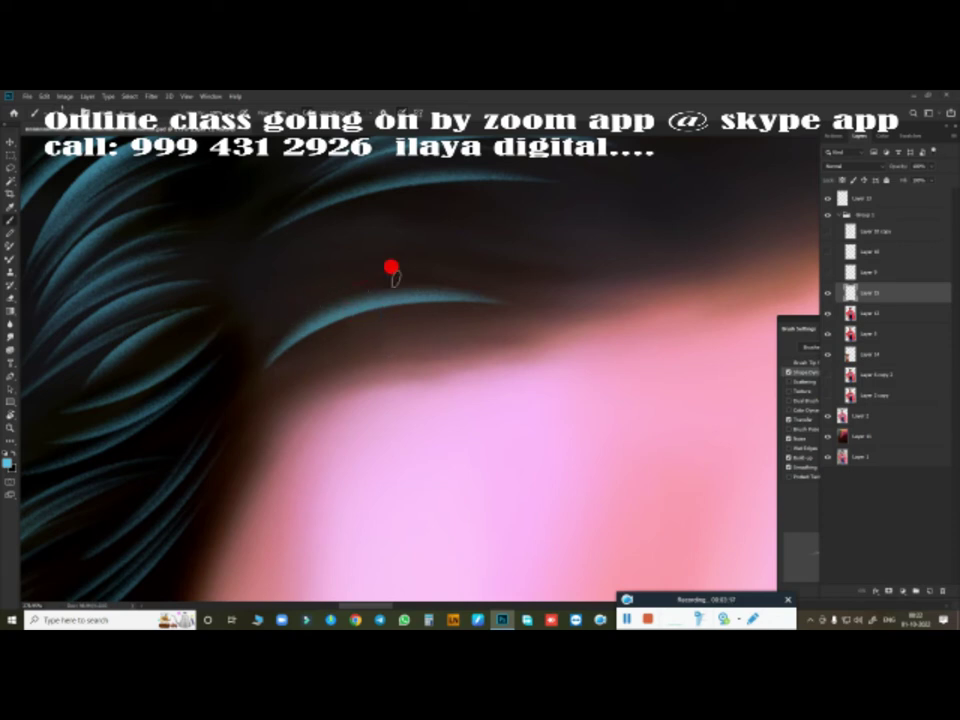
mouse_move(264, 321)
mouse_down()
mouse_move(499, 249)
mouse_move(553, 251)
mouse_up()
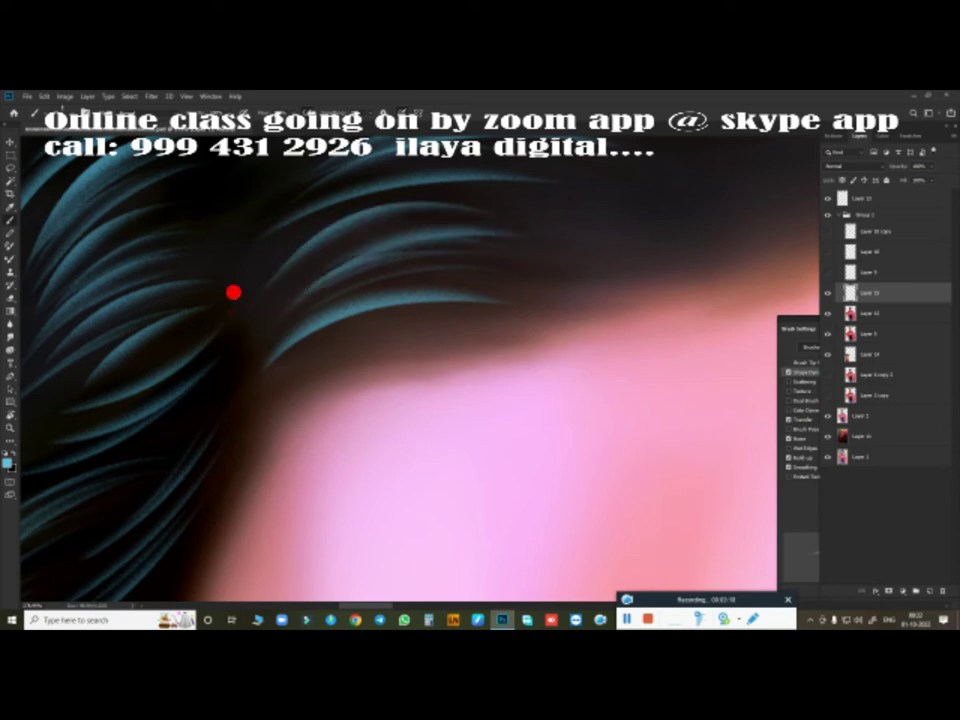
scroll(463, 358, down, 3)
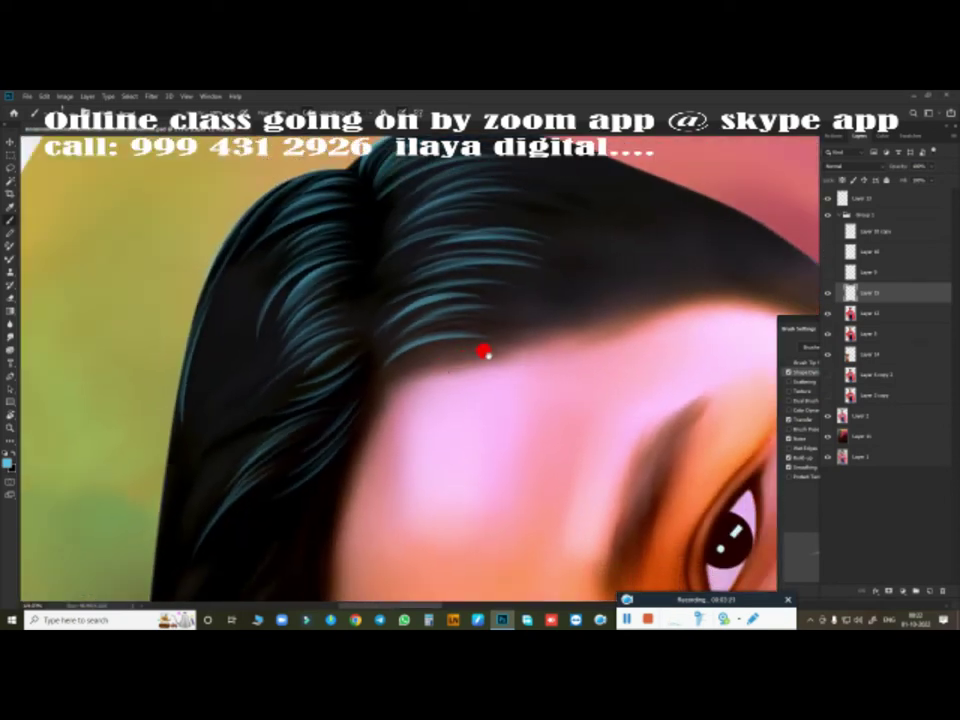
Zoom in on the forehead edge and paint bluish strands along the hairline.
scroll(452, 386, up, 3)
scroll(470, 375, down, 3)
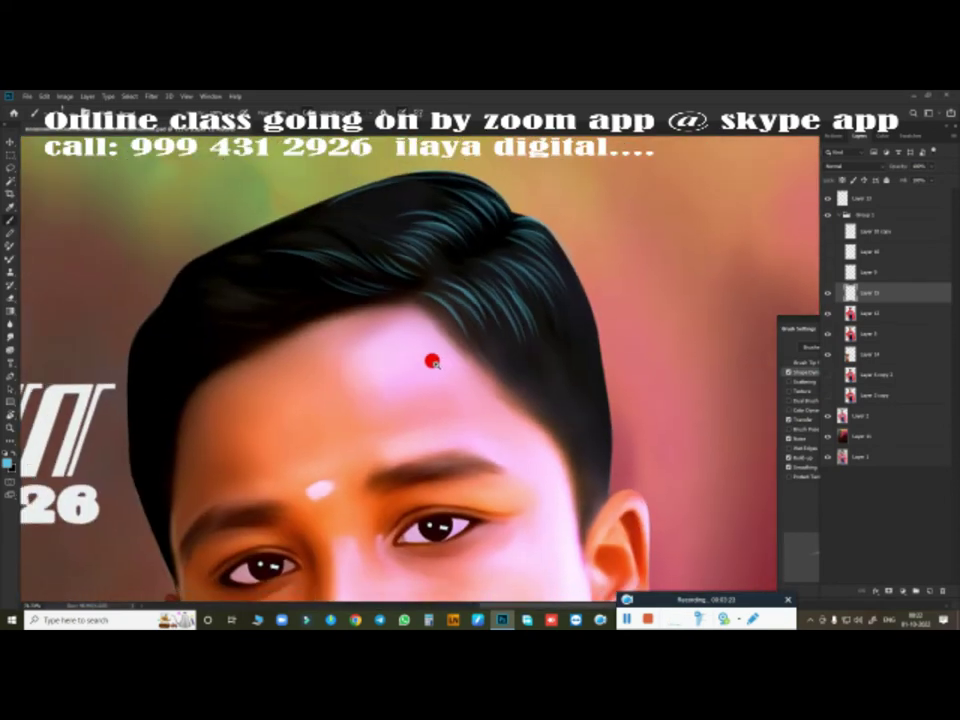
scroll(259, 351, up, 3)
mouse_move(274, 356)
mouse_down()
mouse_move(537, 233)
mouse_move(407, 399)
mouse_move(287, 364)
mouse_move(302, 281)
mouse_move(343, 342)
mouse_up()
scroll(343, 342, up, 2)
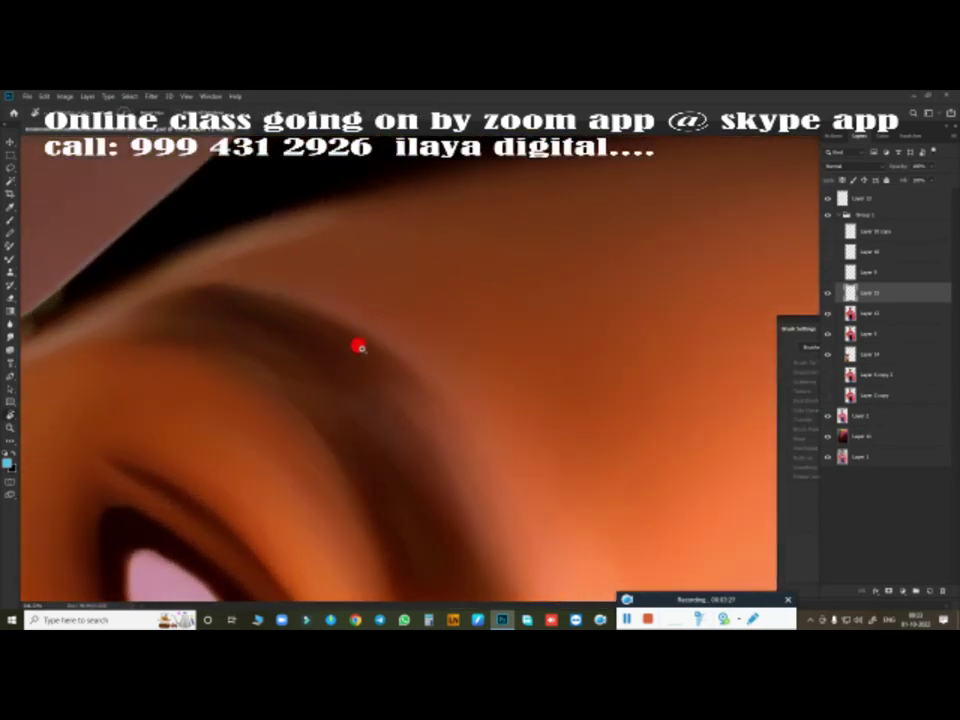
scroll(452, 426, up, 2)
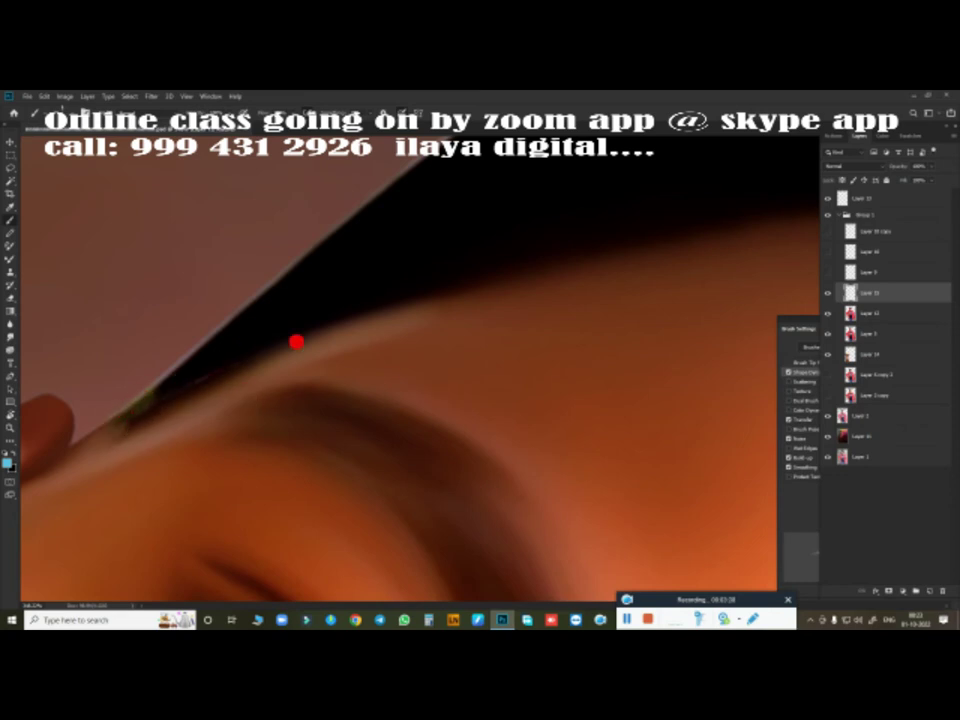
mouse_move(205, 370)
mouse_down()
mouse_move(135, 403)
mouse_move(199, 351)
mouse_move(381, 287)
mouse_move(259, 313)
mouse_move(452, 248)
mouse_up()
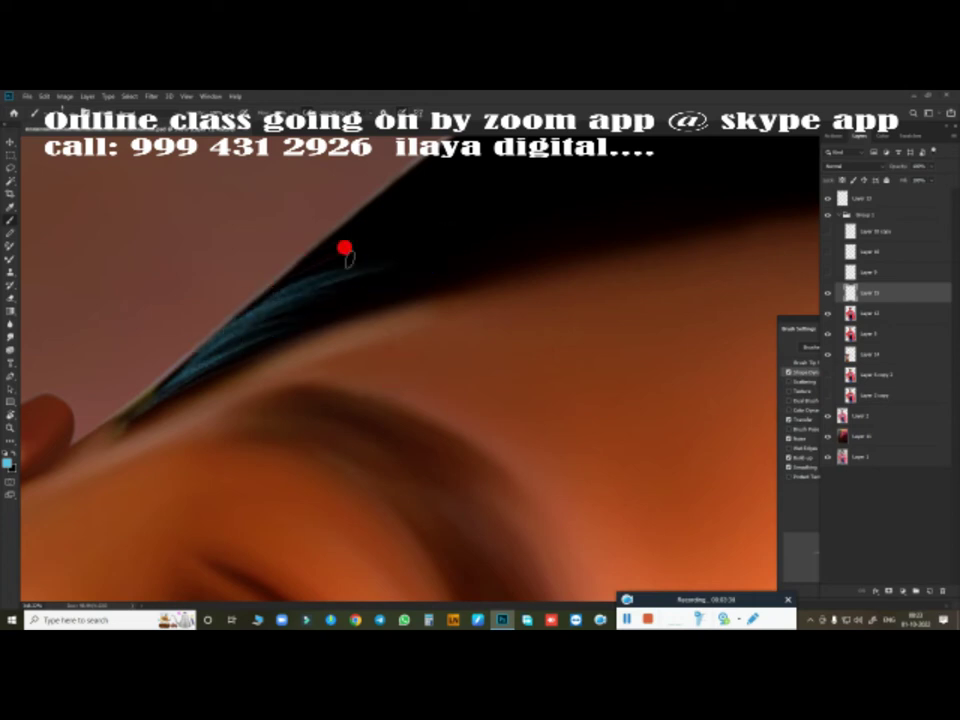
mouse_move(345, 250)
mouse_down()
mouse_move(246, 321)
mouse_move(426, 210)
mouse_move(557, 199)
mouse_move(429, 177)
mouse_move(128, 390)
mouse_move(313, 358)
mouse_move(279, 364)
mouse_up()
mouse_move(437, 268)
mouse_down()
mouse_move(225, 321)
mouse_move(514, 266)
mouse_move(521, 238)
mouse_move(392, 210)
mouse_move(317, 249)
mouse_move(480, 178)
mouse_move(634, 161)
mouse_move(318, 253)
mouse_move(174, 366)
mouse_move(319, 300)
mouse_move(330, 236)
mouse_move(190, 383)
mouse_move(206, 489)
mouse_move(424, 285)
mouse_move(621, 317)
mouse_move(637, 291)
mouse_move(536, 249)
mouse_move(390, 294)
mouse_move(555, 242)
mouse_move(788, 236)
mouse_move(366, 274)
mouse_move(266, 303)
mouse_up()
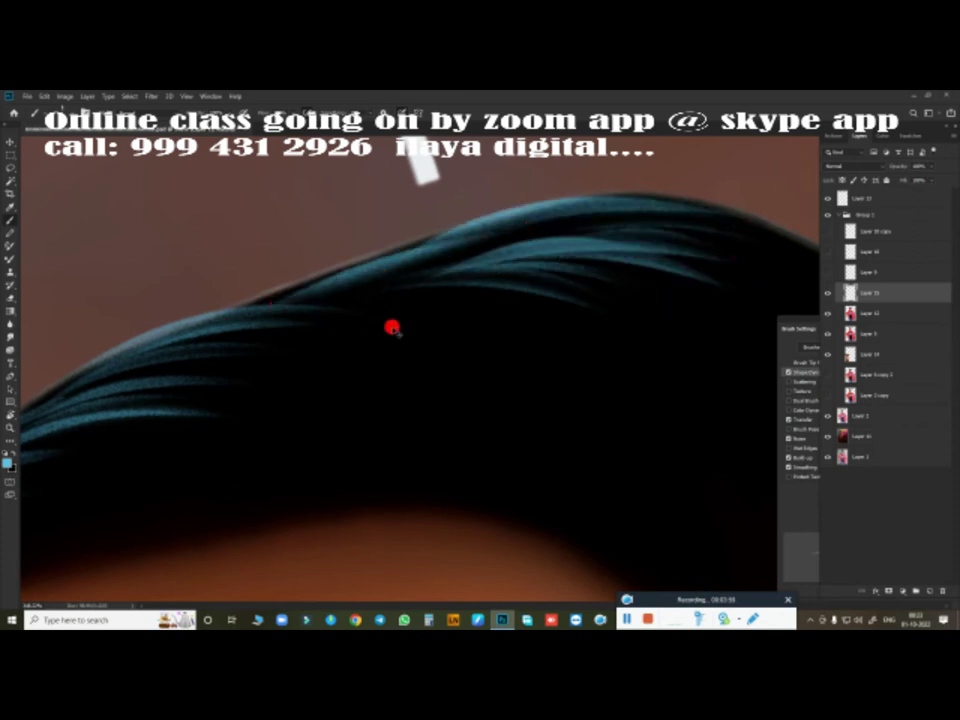
mouse_move(392, 328)
mouse_down()
mouse_move(270, 302)
mouse_move(429, 259)
mouse_move(460, 325)
mouse_up()
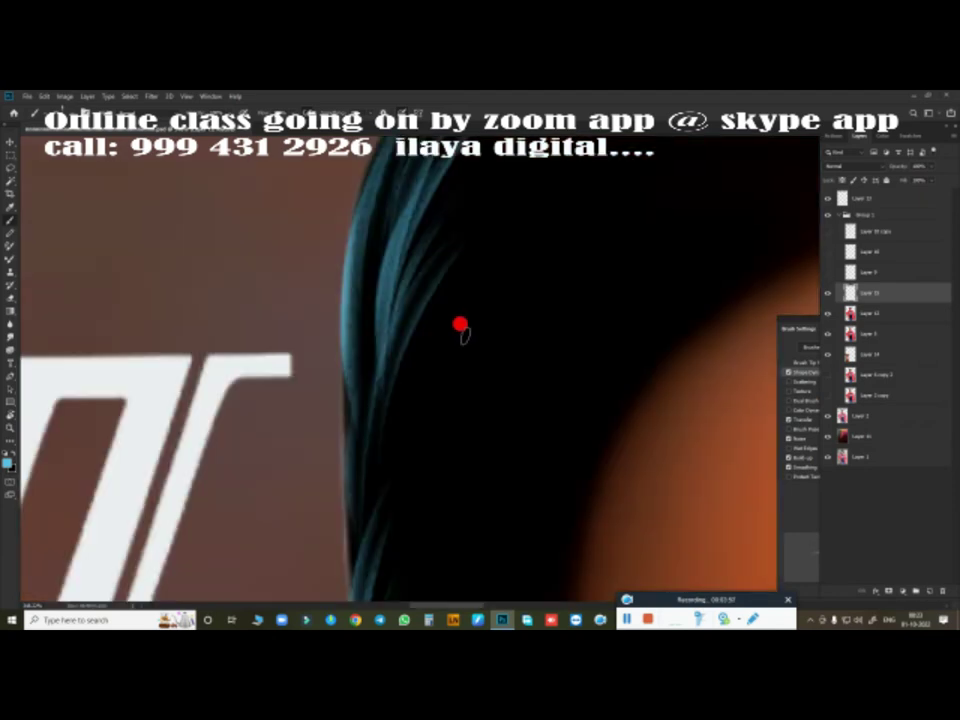
Rotate the view diagonally and paint light-blue strands above the forehead and up the left edge.
scroll(500, 381, down, 3)
scroll(311, 214, up, 3)
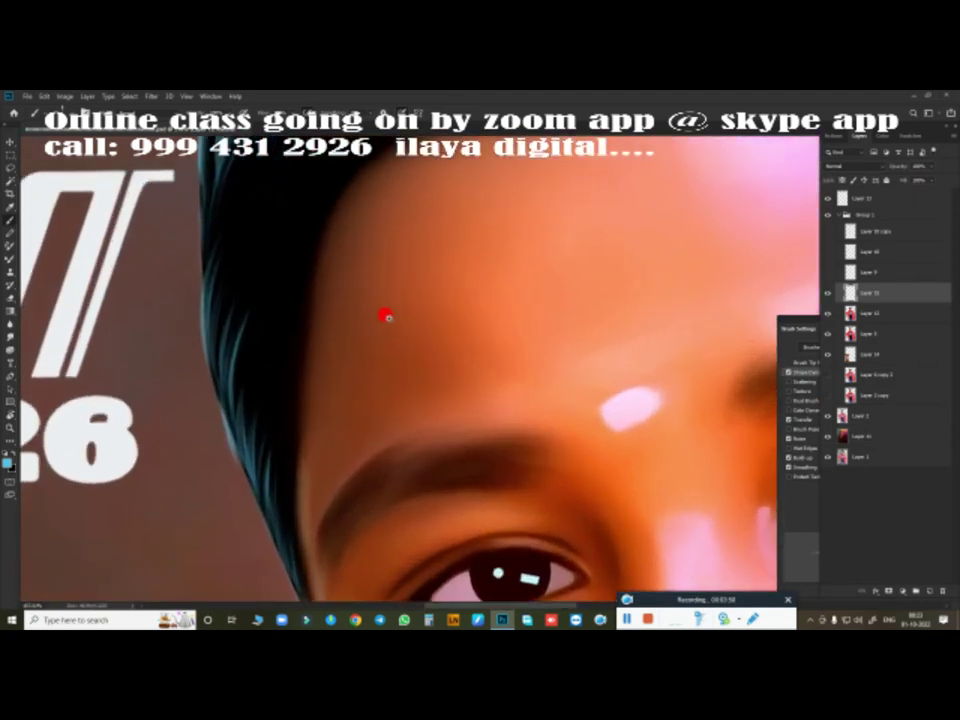
drag(487, 328, 501, 418)
mouse_move(369, 452)
mouse_down()
mouse_move(324, 369)
mouse_move(389, 438)
mouse_up()
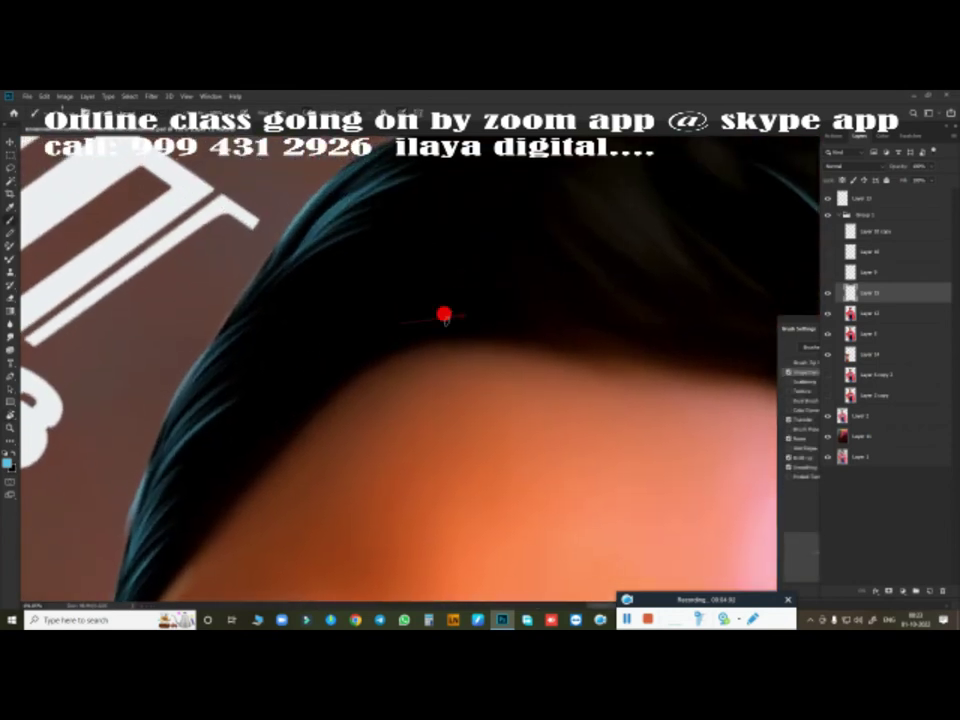
mouse_move(503, 302)
mouse_down()
mouse_move(410, 310)
mouse_move(315, 337)
mouse_up()
drag(549, 313, 340, 300)
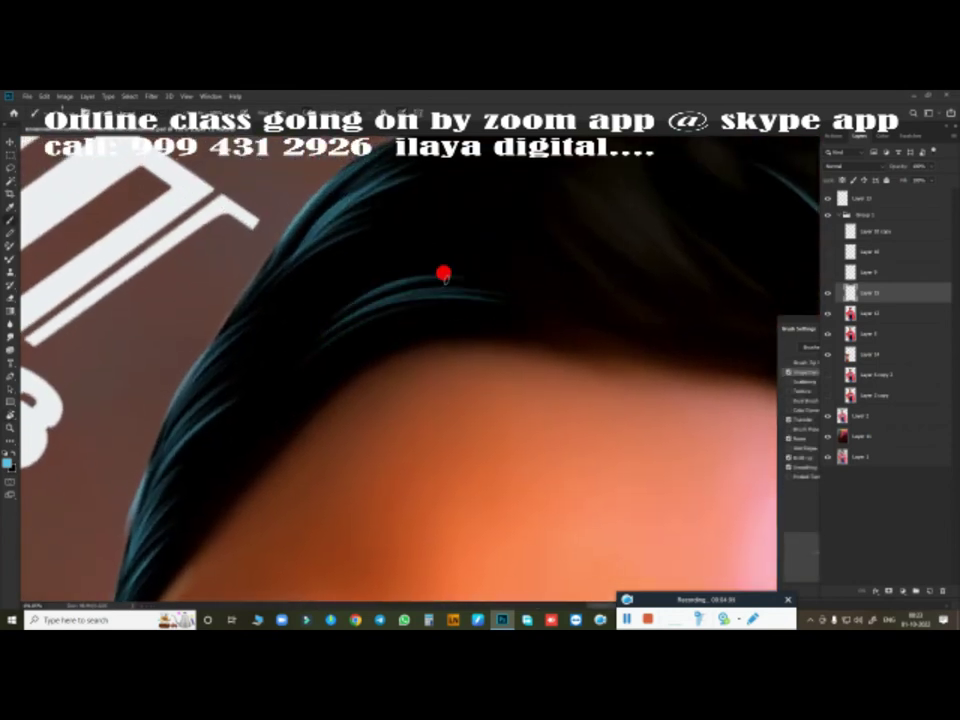
mouse_move(444, 272)
mouse_down()
mouse_move(274, 339)
mouse_move(251, 375)
mouse_up()
drag(261, 328, 201, 426)
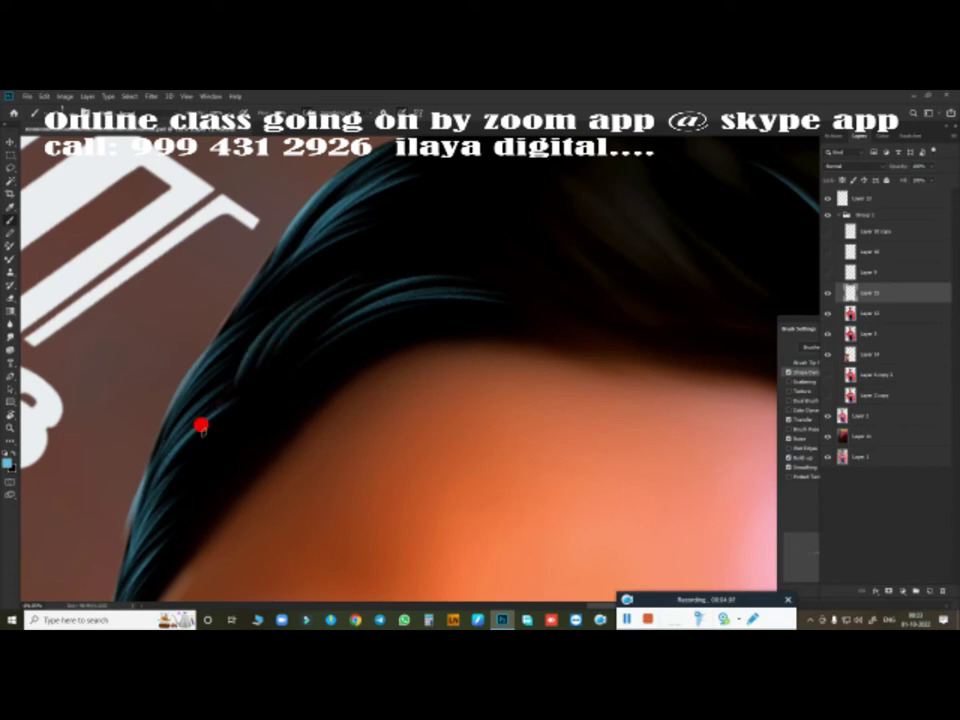
drag(224, 510, 330, 382)
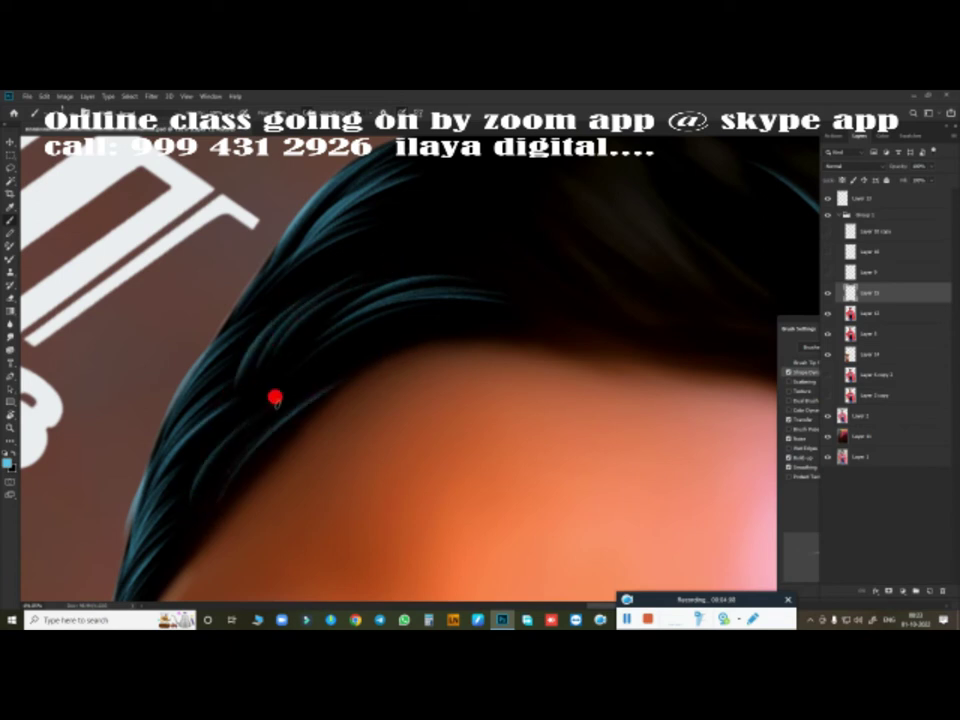
Tilt the canvas view so the hair slants down-left, undoing a trial strand.
scroll(339, 403, up, 3)
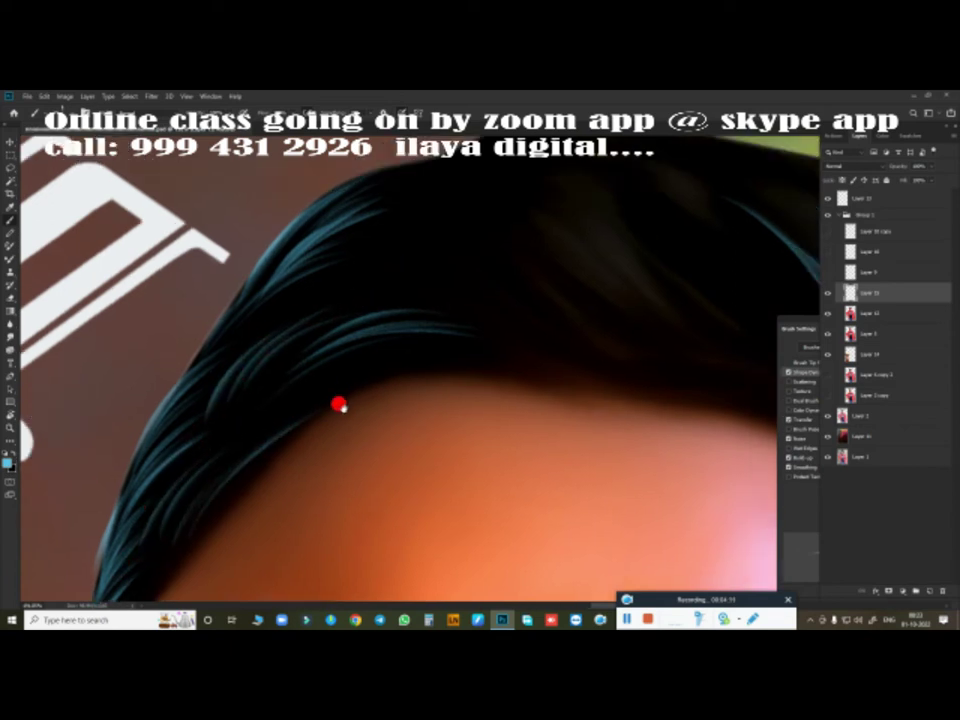
scroll(361, 387, up, 3)
drag(280, 348, 450, 306)
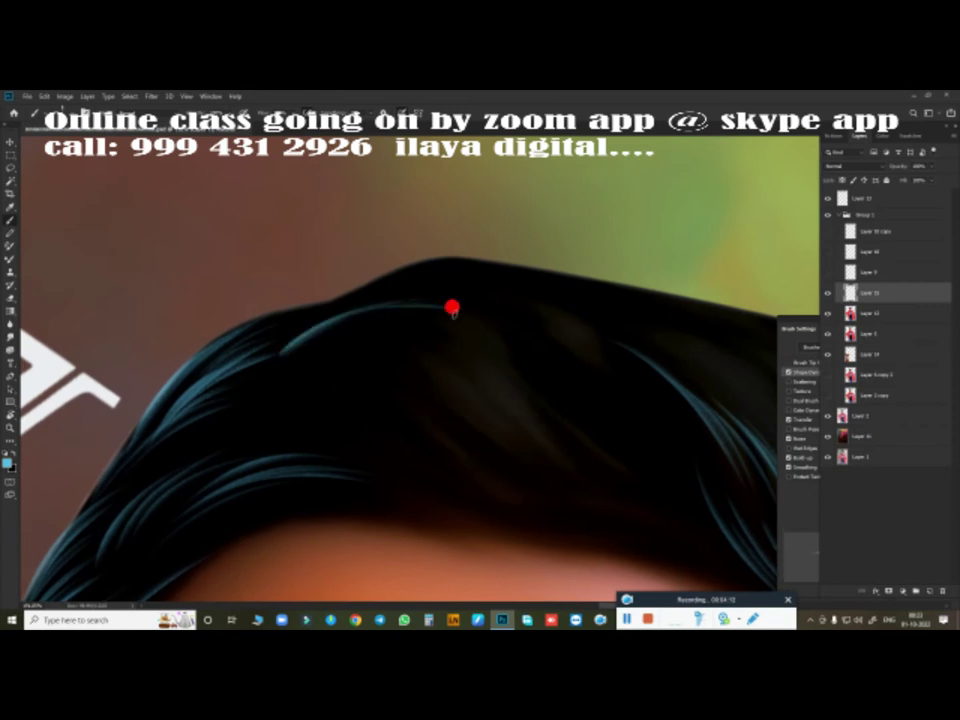
key(ctrl+z)
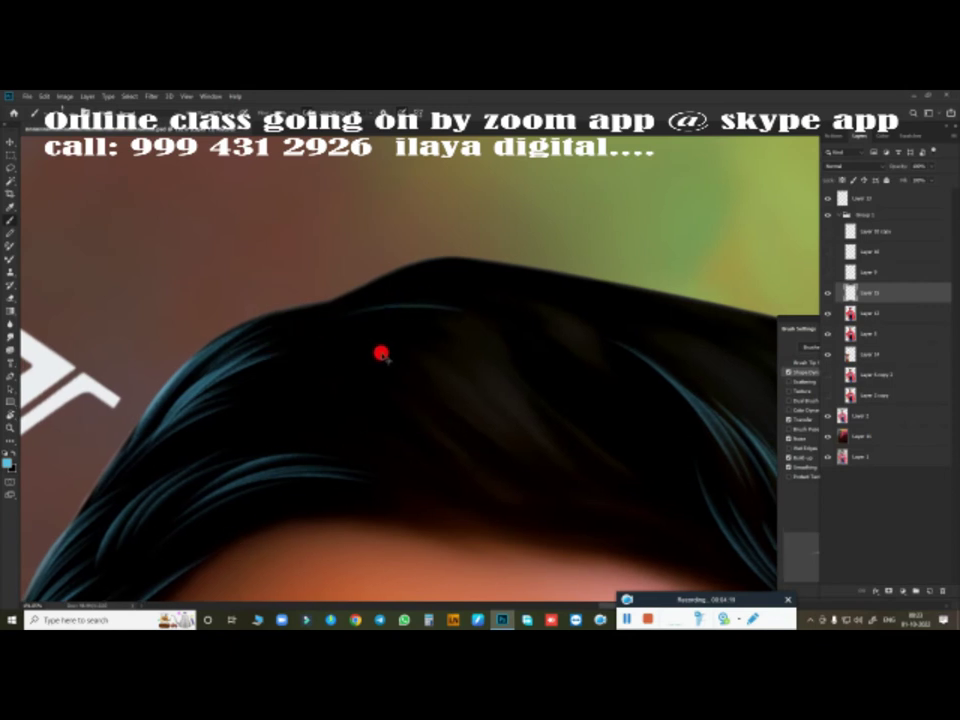
key(r)
mouse_move(364, 364)
mouse_down()
mouse_move(438, 440)
mouse_move(367, 491)
mouse_move(296, 392)
mouse_up()
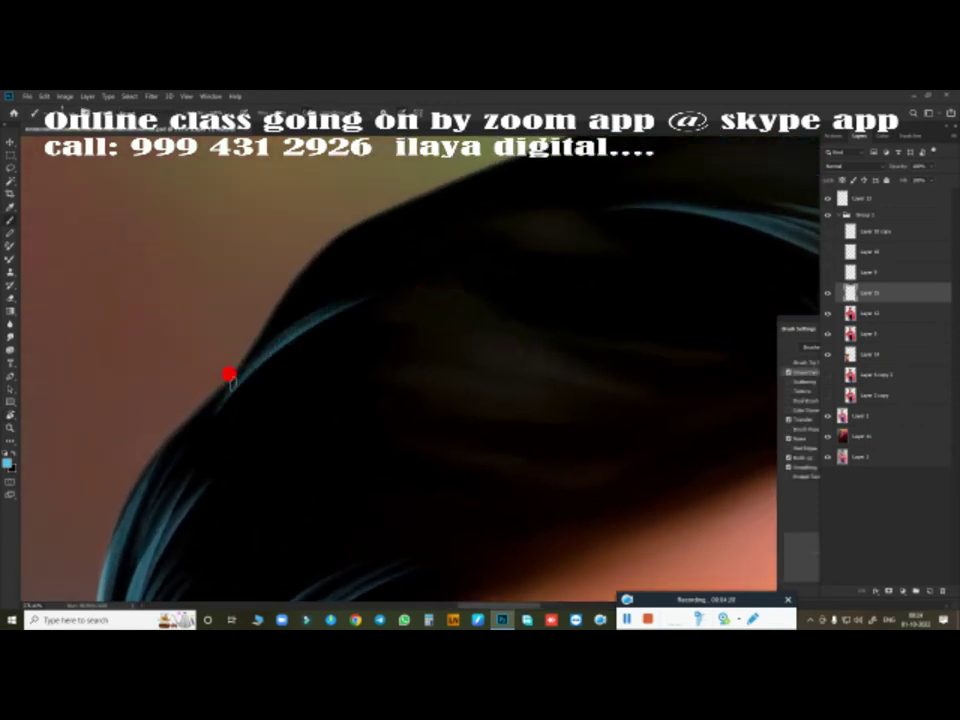
Paint five bright light-blue strands along the hair's top edge.
mouse_move(285, 312)
mouse_down()
mouse_move(476, 242)
mouse_move(377, 221)
mouse_move(328, 258)
mouse_move(491, 176)
mouse_up()
drag(561, 154, 354, 225)
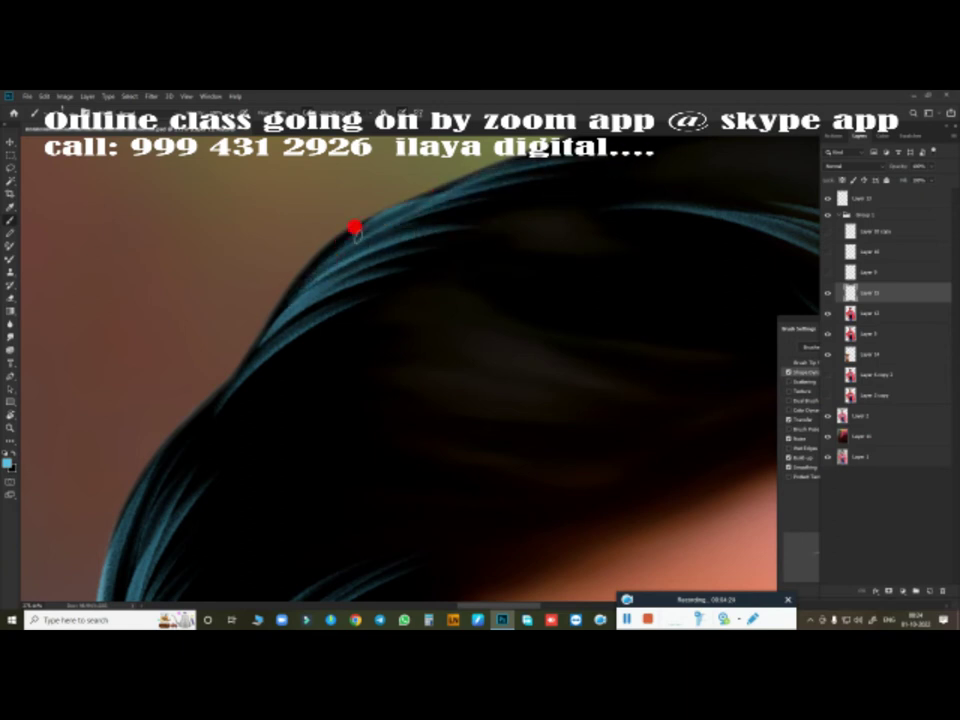
mouse_move(214, 400)
mouse_down()
mouse_move(261, 452)
mouse_move(195, 403)
mouse_move(347, 321)
mouse_move(490, 318)
mouse_move(568, 343)
mouse_move(551, 289)
mouse_move(448, 272)
mouse_up()
mouse_move(187, 492)
mouse_down()
mouse_move(394, 411)
mouse_move(531, 433)
mouse_move(567, 423)
mouse_up()
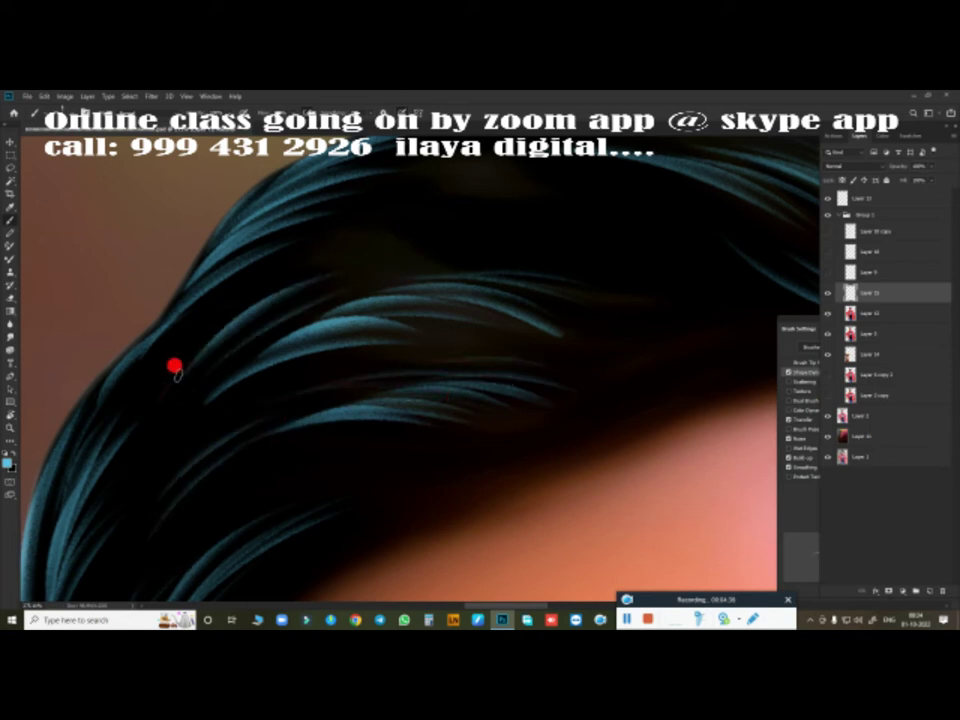
drag(174, 366, 497, 242)
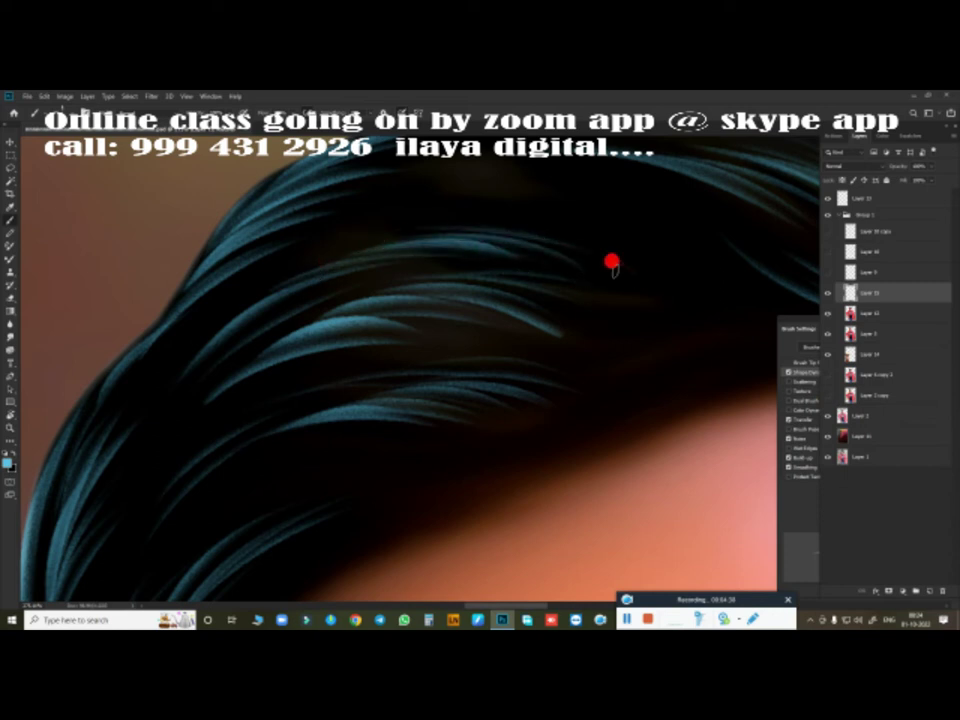
Add thin blue strands along the hairline at the top of the hair.
scroll(480, 306, up, 2)
scroll(306, 360, up, 2)
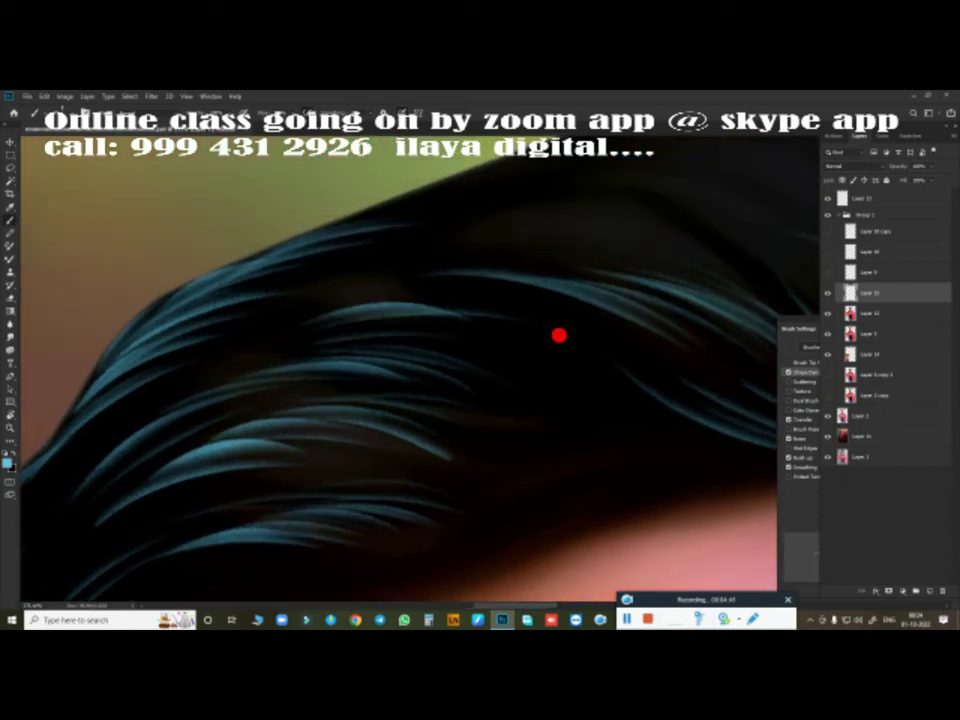
scroll(527, 313, up, 2)
scroll(482, 448, up, 2)
mouse_move(306, 305)
mouse_down()
mouse_move(589, 315)
mouse_move(542, 257)
mouse_move(450, 242)
mouse_move(524, 213)
mouse_up()
drag(458, 240, 682, 207)
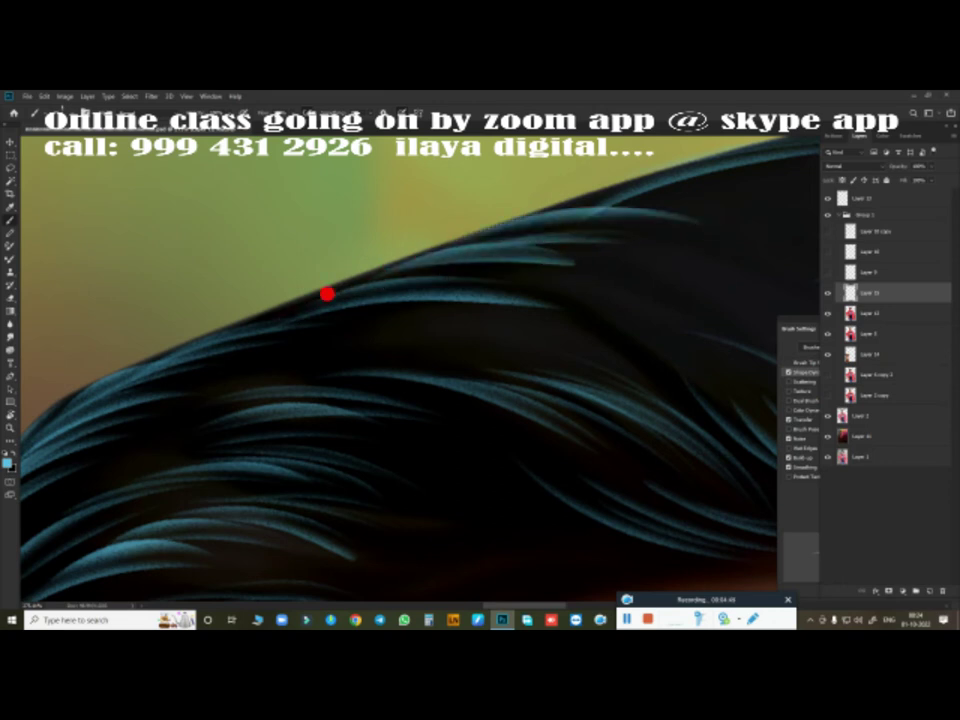
Paint light-blue strands across the dark hair mass.
scroll(260, 347, up, 2)
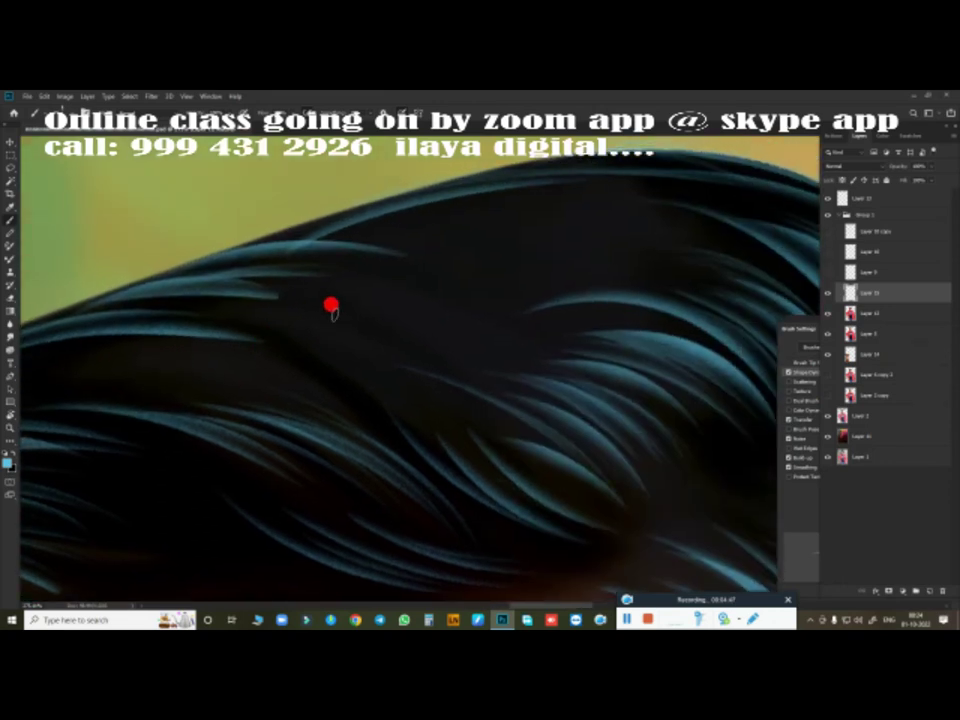
drag(331, 306, 700, 214)
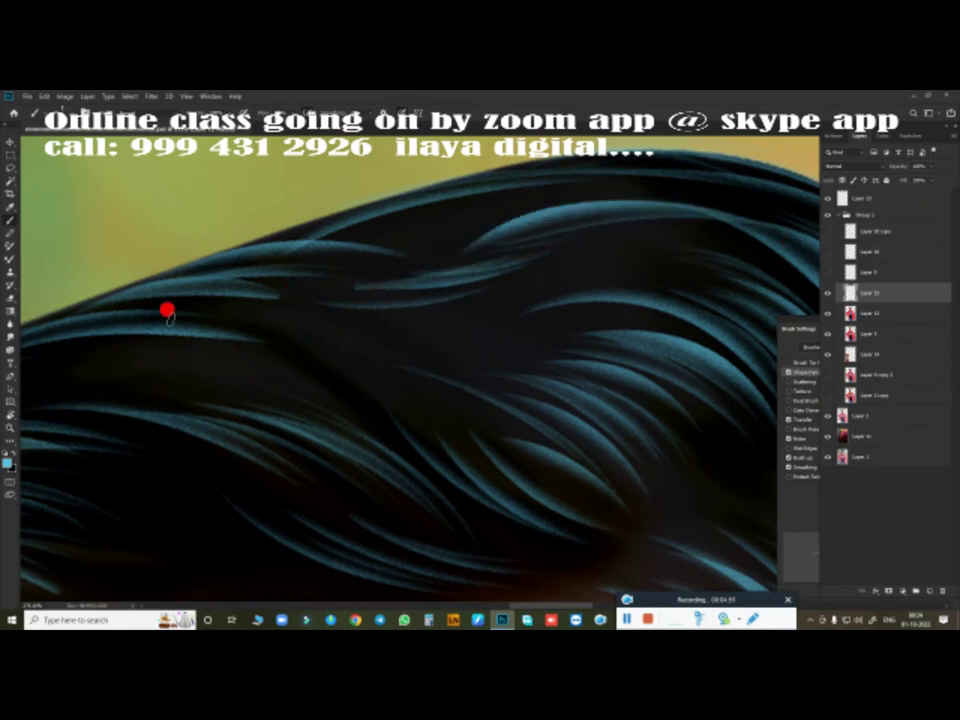
drag(167, 312, 554, 258)
mouse_move(340, 345)
mouse_down()
mouse_move(437, 330)
mouse_move(544, 293)
mouse_up()
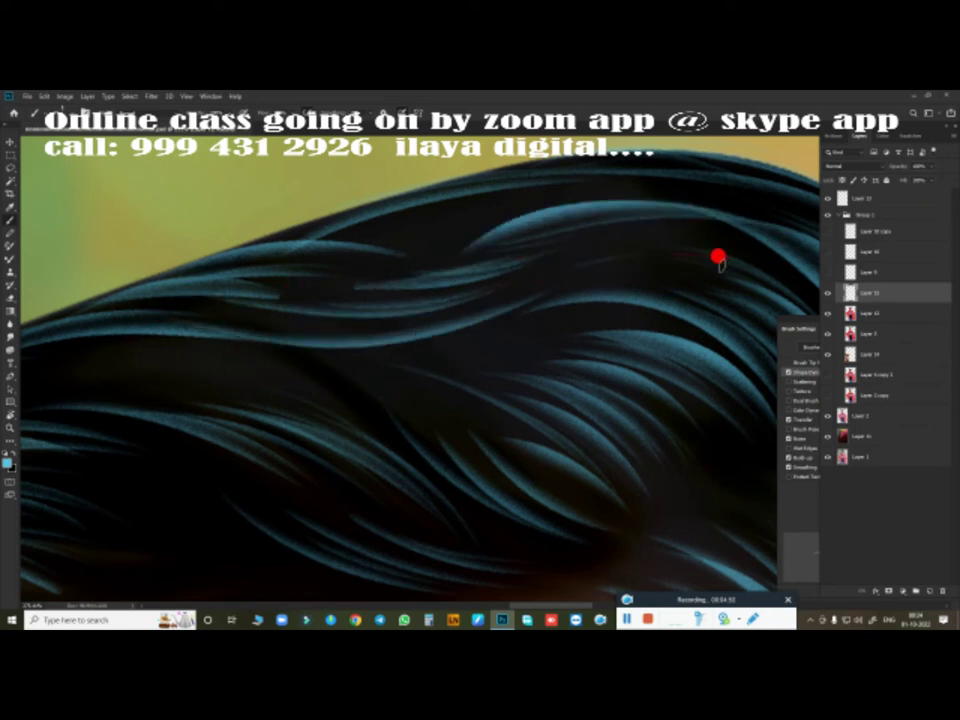
mouse_move(434, 342)
mouse_down()
mouse_move(668, 208)
mouse_move(641, 165)
mouse_up()
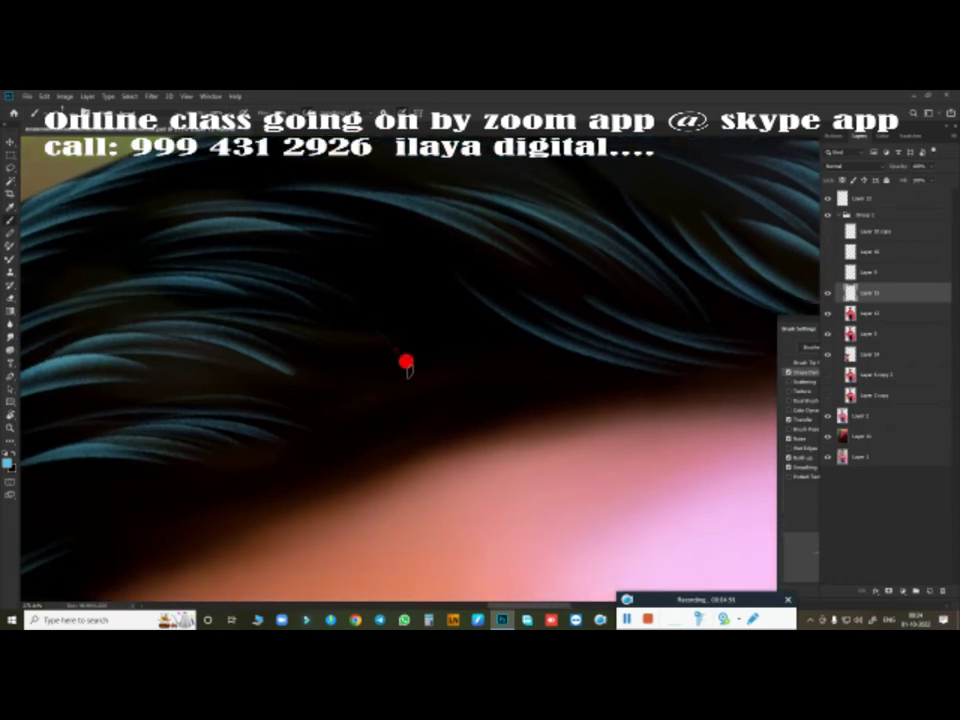
drag(386, 341, 494, 393)
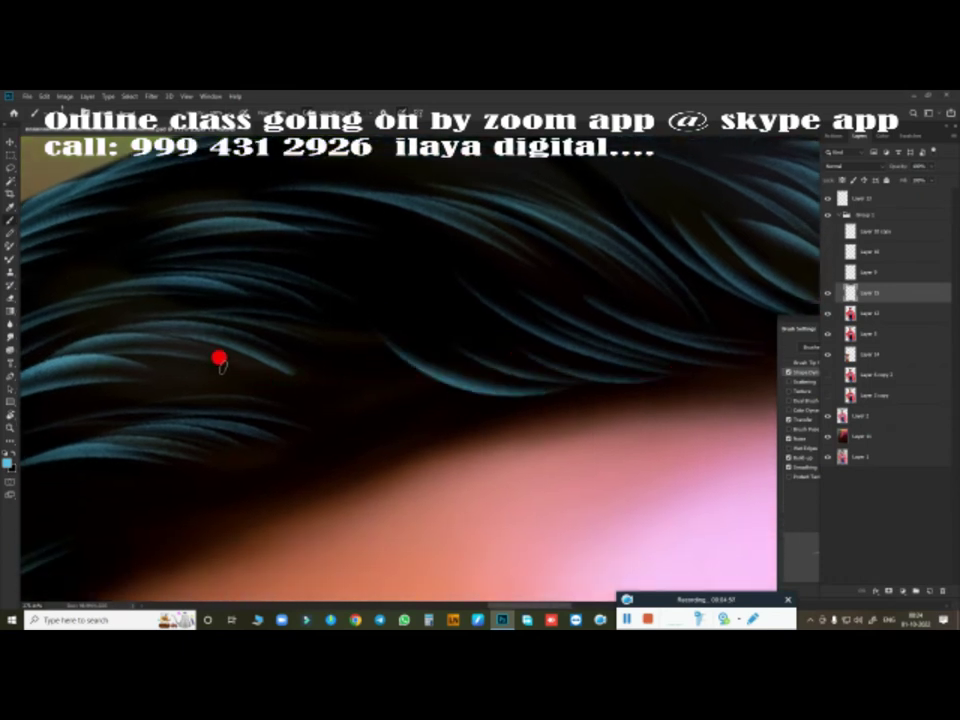
drag(258, 372, 448, 400)
Add light-blue strands near the hairline and in the left hair.
drag(539, 403, 647, 210)
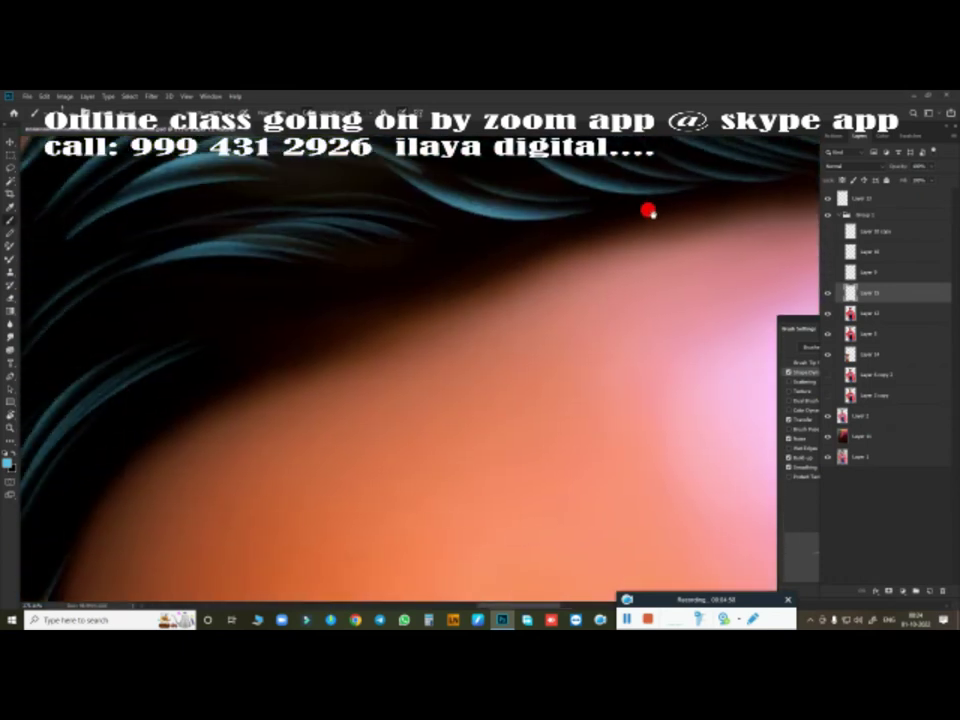
drag(348, 267, 478, 253)
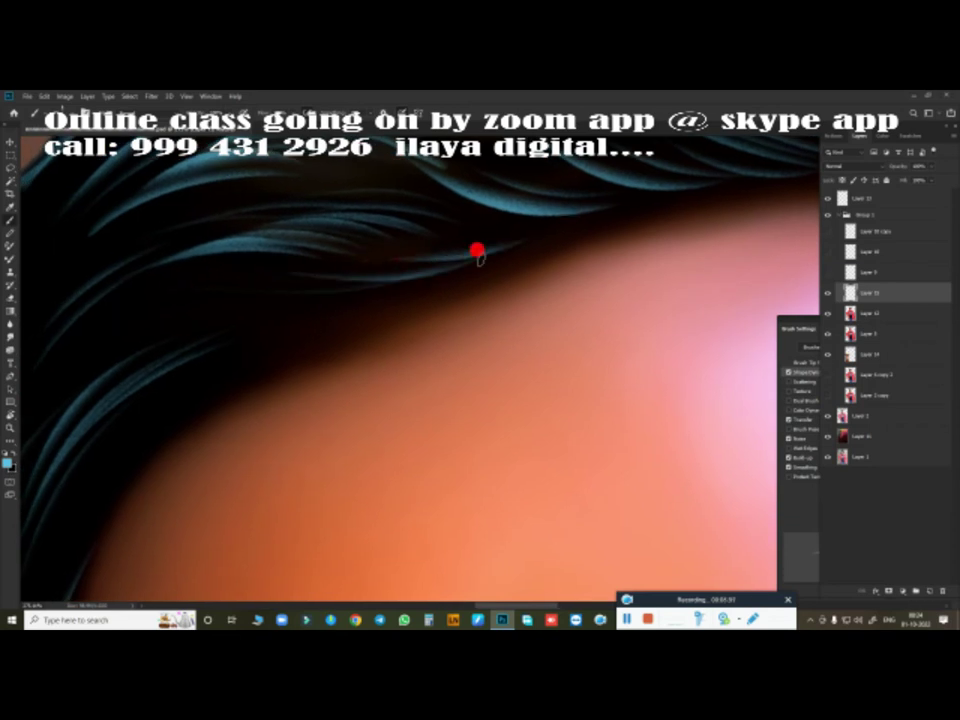
mouse_move(183, 344)
mouse_down()
mouse_move(259, 311)
mouse_move(399, 289)
mouse_up()
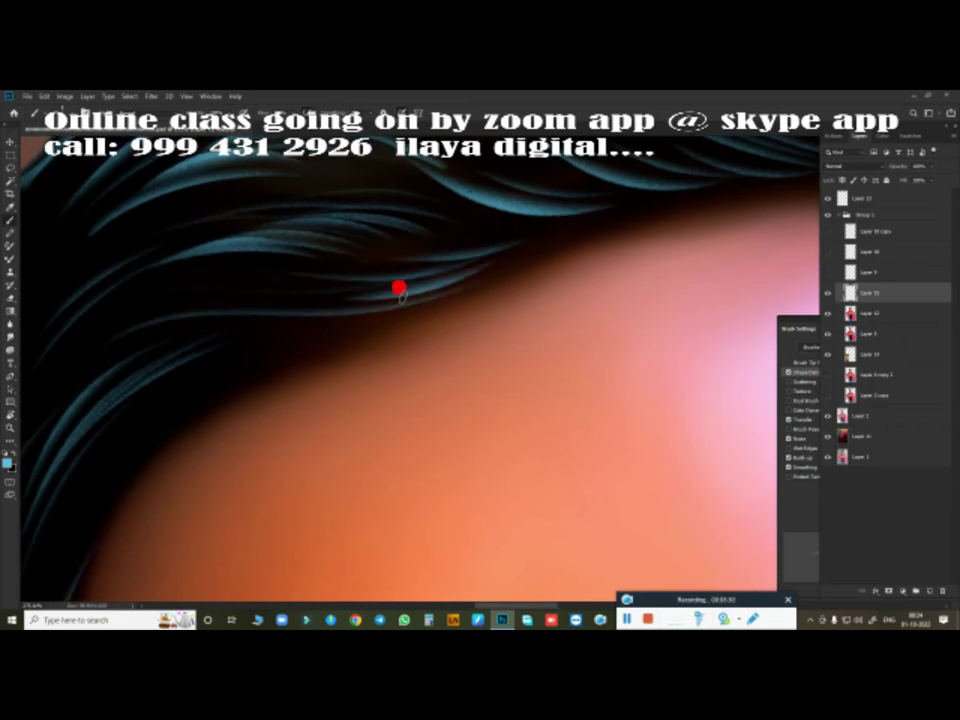
mouse_move(255, 367)
mouse_down()
mouse_move(326, 332)
mouse_move(265, 500)
mouse_up()
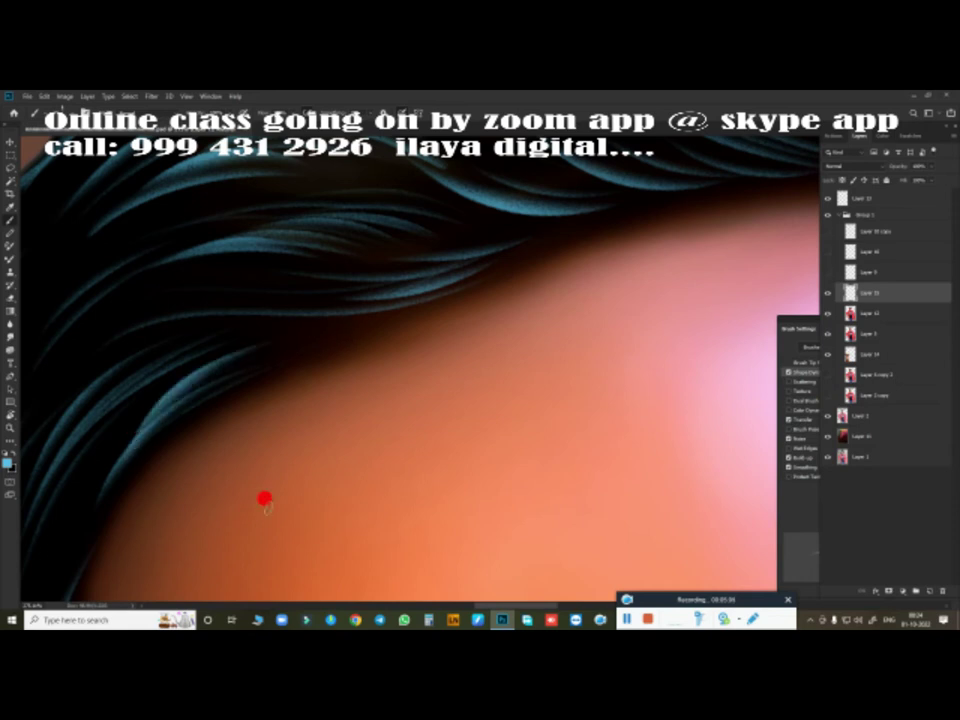
Rotate the canvas view so the hairline lies level.
scroll(577, 351, down, 5)
scroll(366, 315, up, 2)
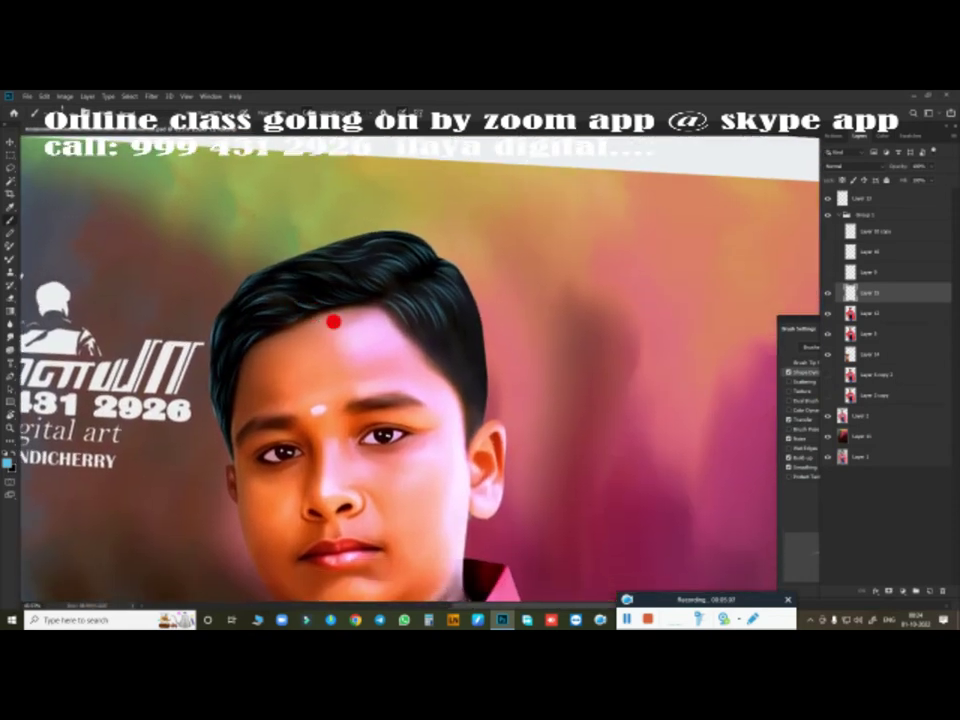
key(r)
drag(339, 367, 359, 475)
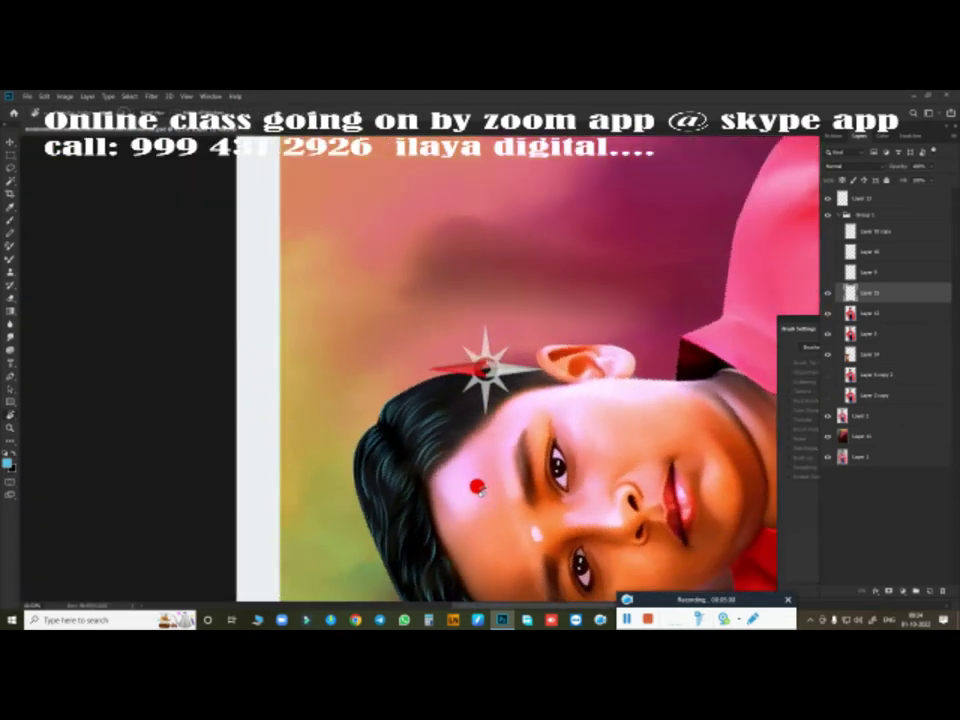
scroll(525, 390, up, 5)
scroll(718, 360, down, 2)
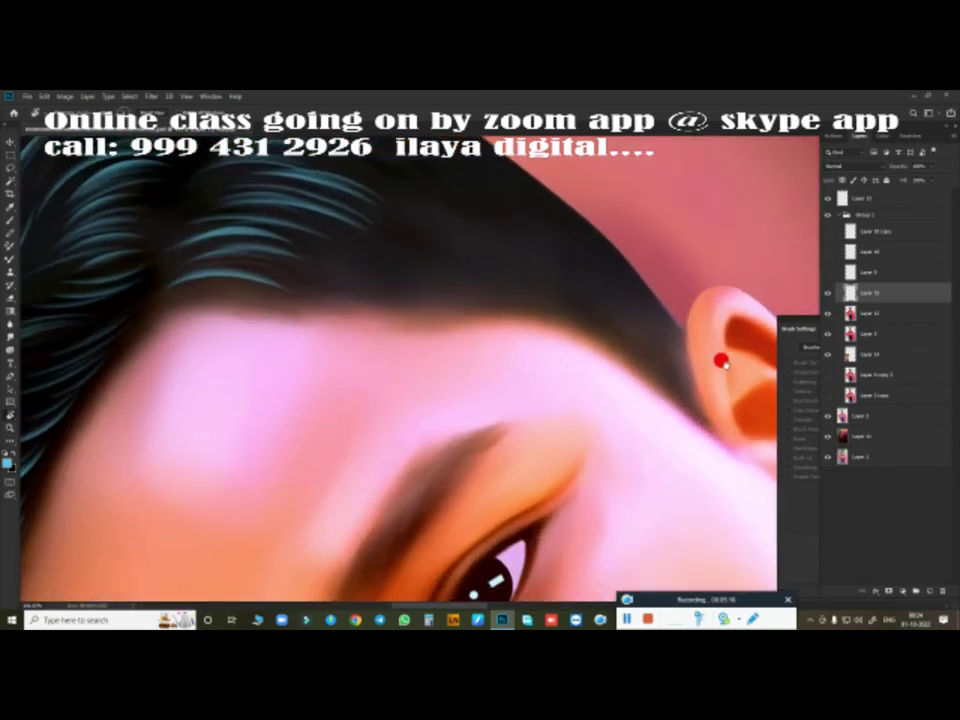
key(r)
drag(707, 350, 525, 326)
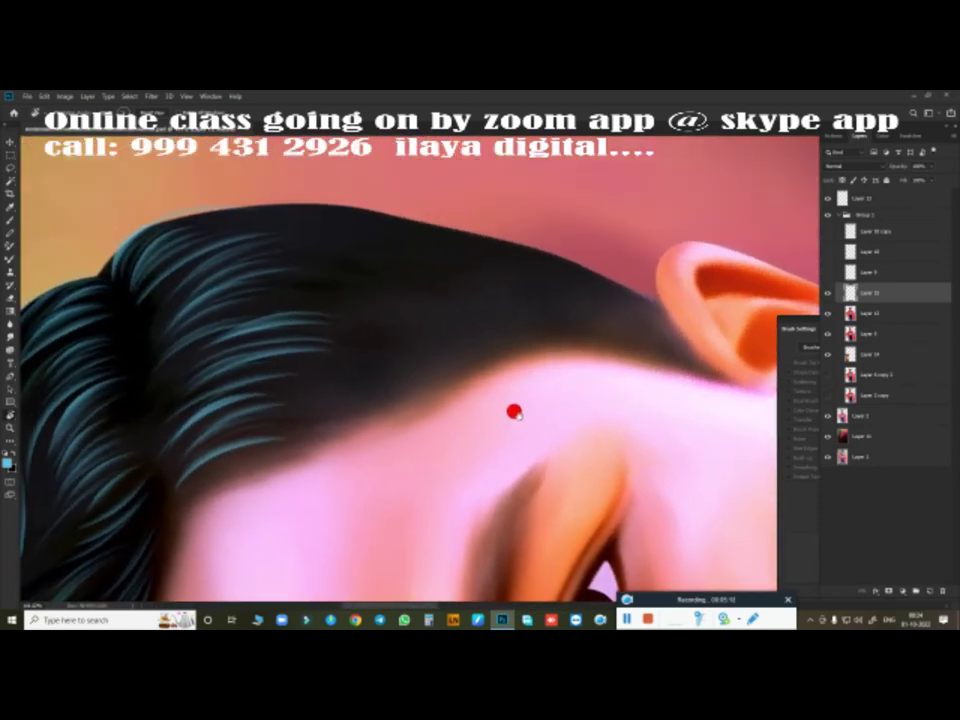
Paint fine light-blue strands along the top ridge of the hair with the Brush.
key(b)
drag(411, 374, 484, 367)
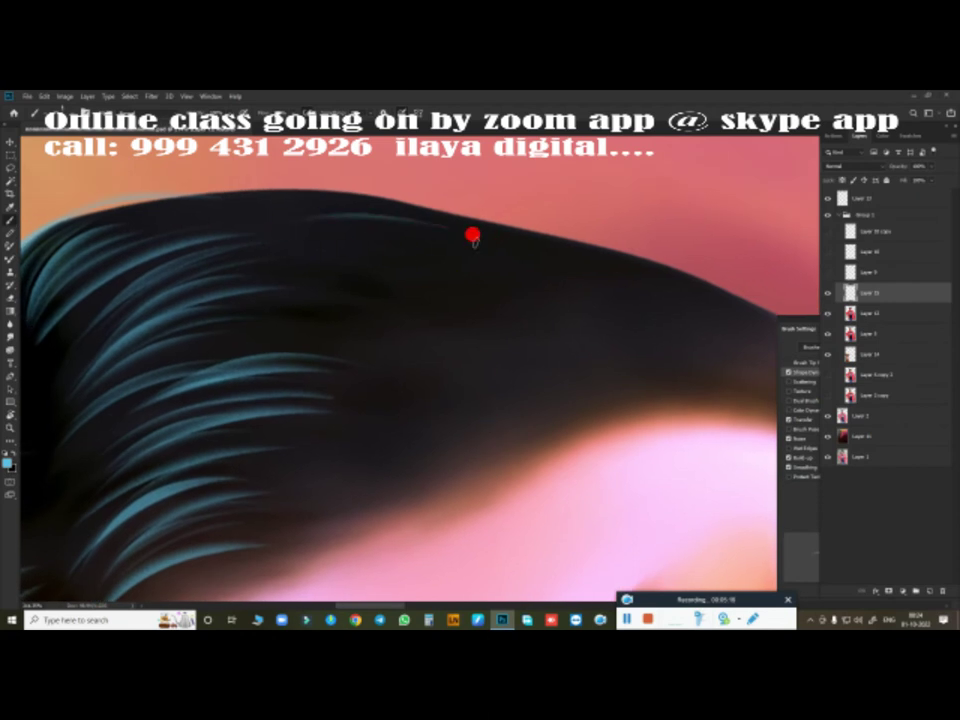
drag(474, 236, 392, 225)
drag(258, 208, 232, 203)
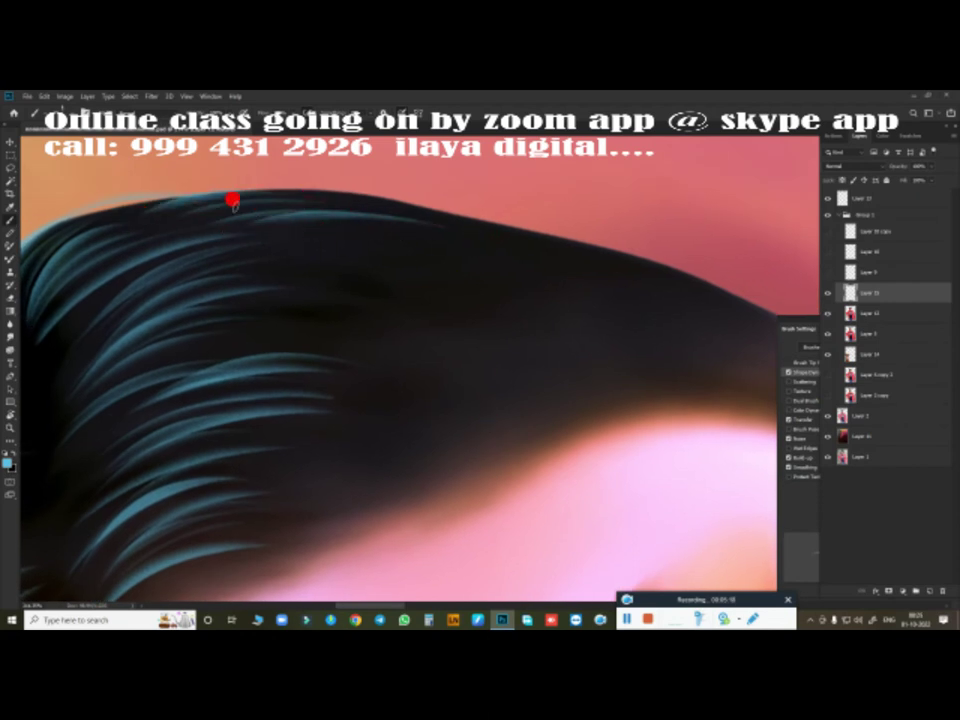
mouse_move(629, 292)
mouse_down()
mouse_move(568, 264)
mouse_move(330, 251)
mouse_move(299, 237)
mouse_up()
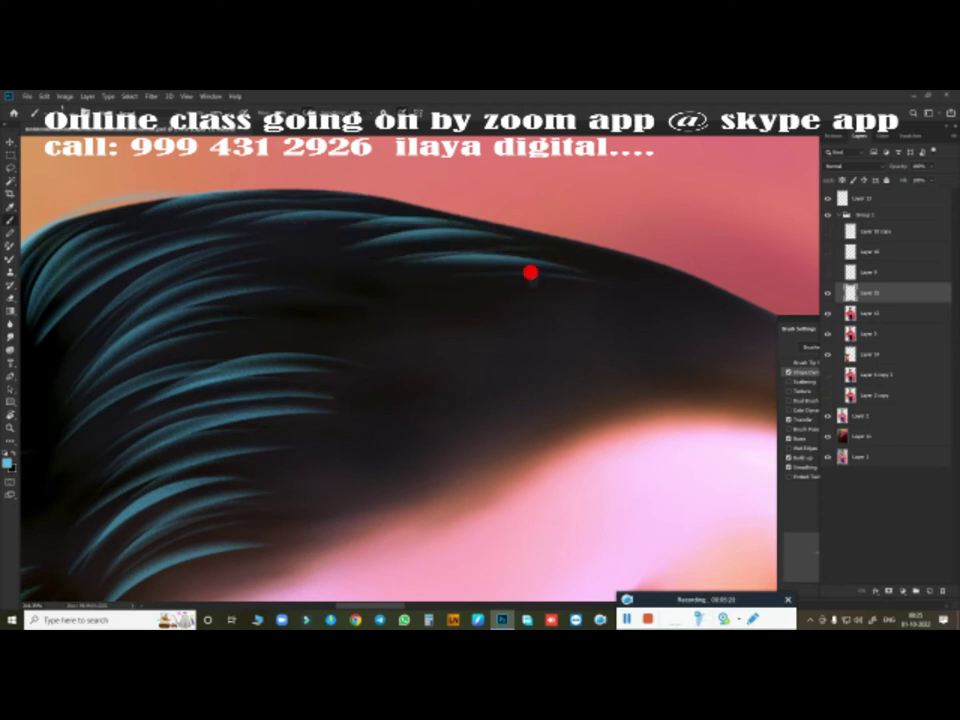
drag(530, 272, 396, 268)
mouse_move(640, 328)
mouse_down()
mouse_move(467, 261)
mouse_move(474, 246)
mouse_move(337, 234)
mouse_up()
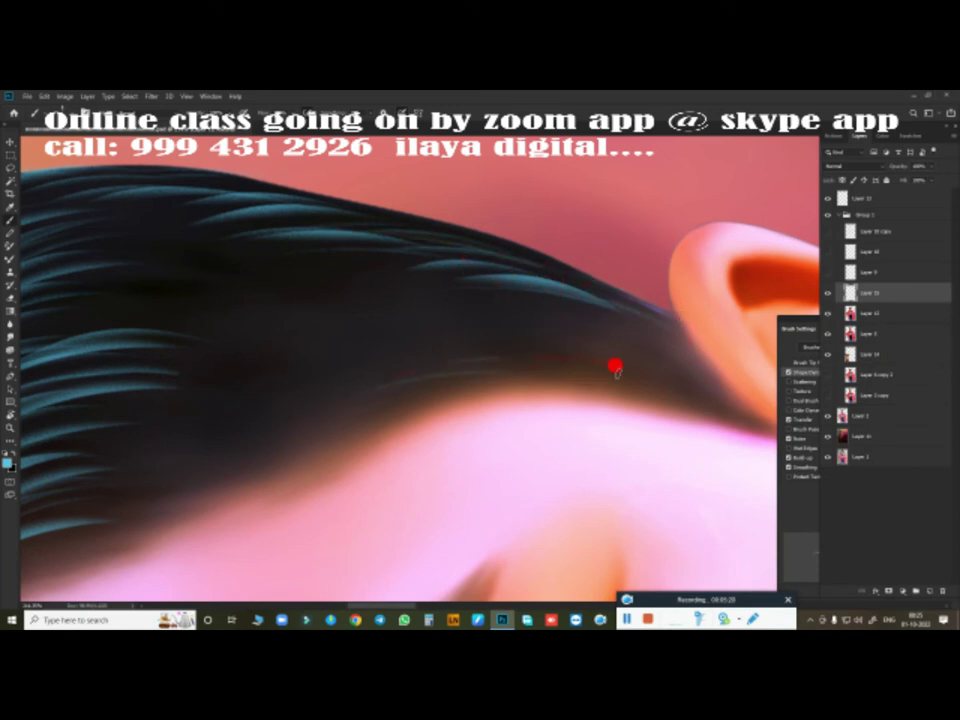
Add light-blue strands along the lower hair edge and through the left hair.
drag(616, 370, 572, 332)
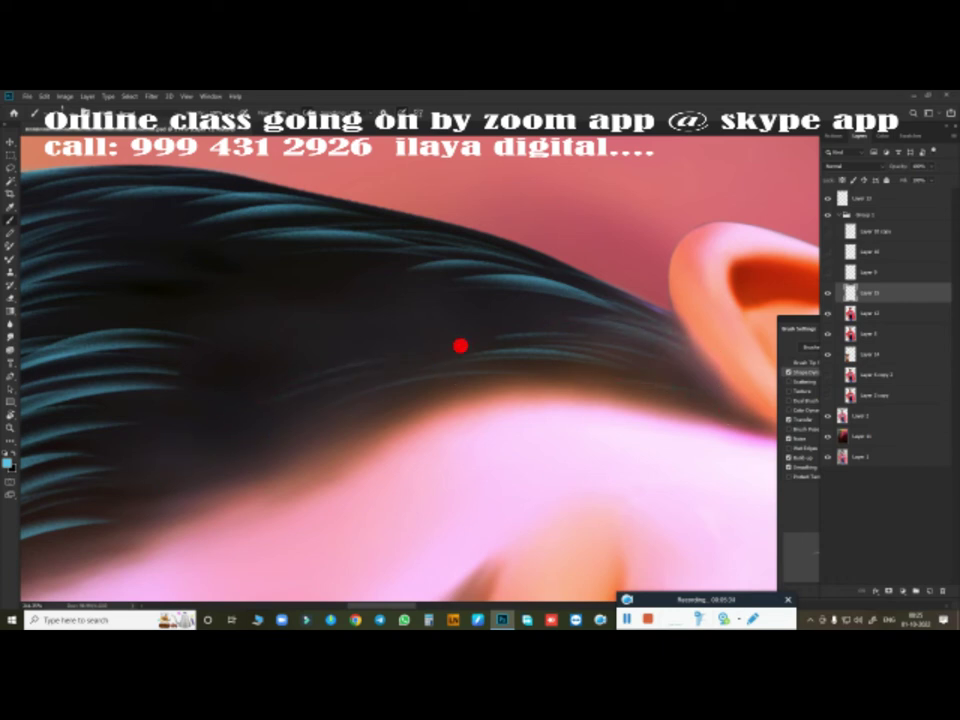
drag(566, 315, 255, 375)
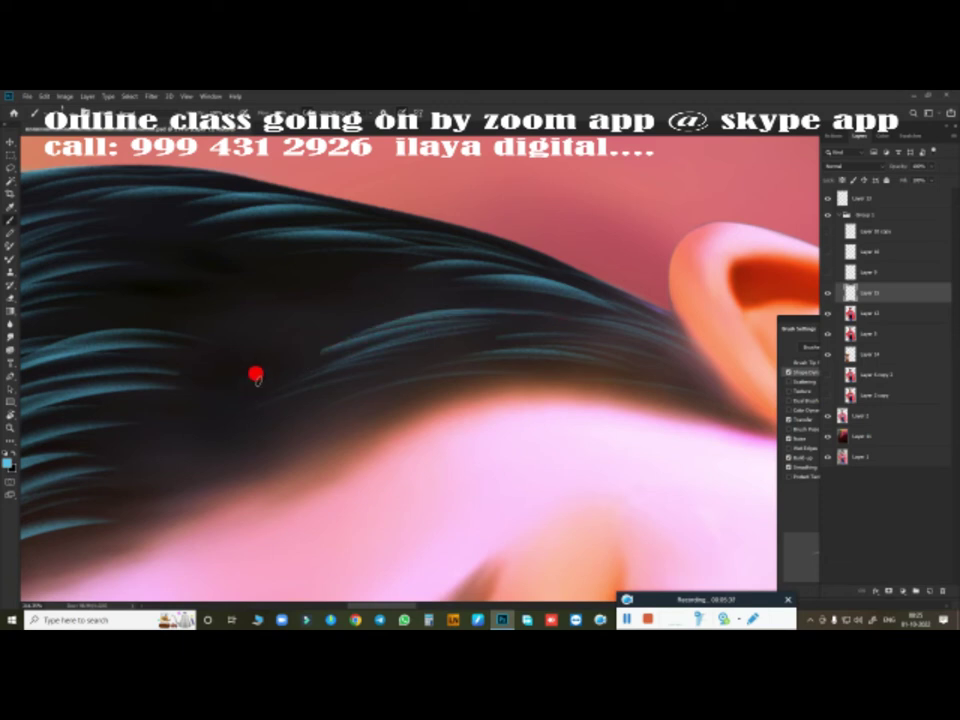
mouse_move(208, 290)
mouse_down()
mouse_move(180, 292)
mouse_move(216, 281)
mouse_up()
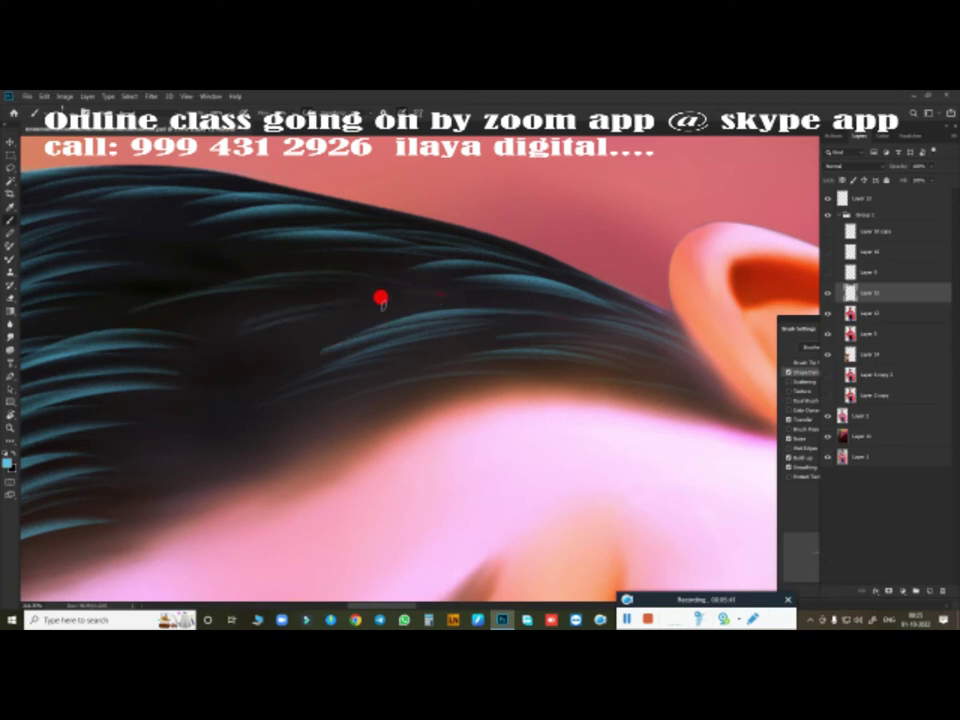
drag(284, 350, 424, 390)
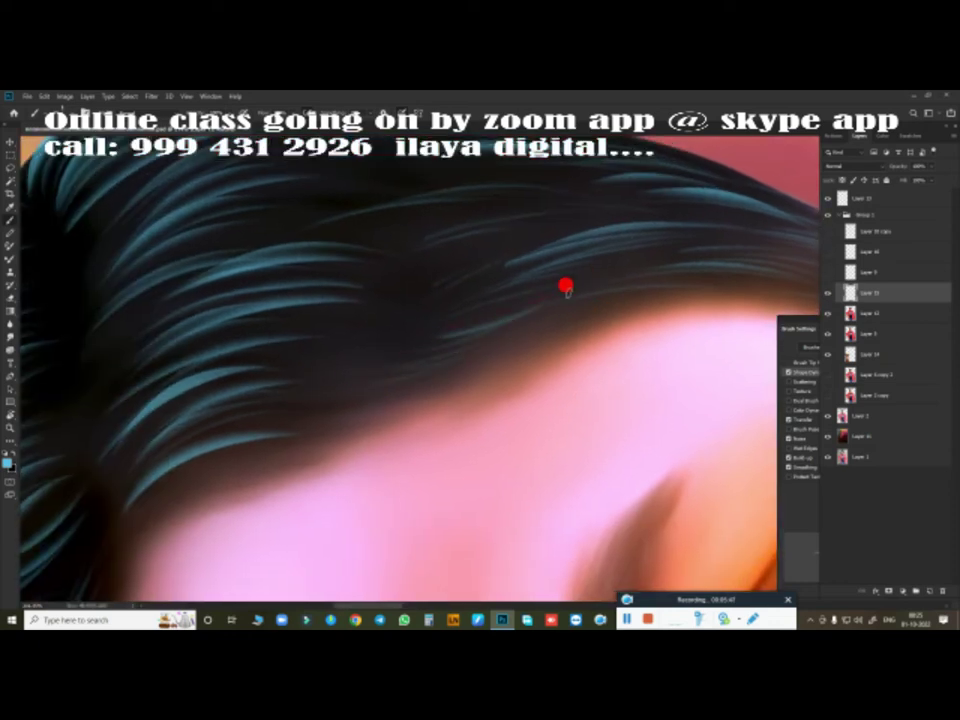
drag(398, 387, 342, 398)
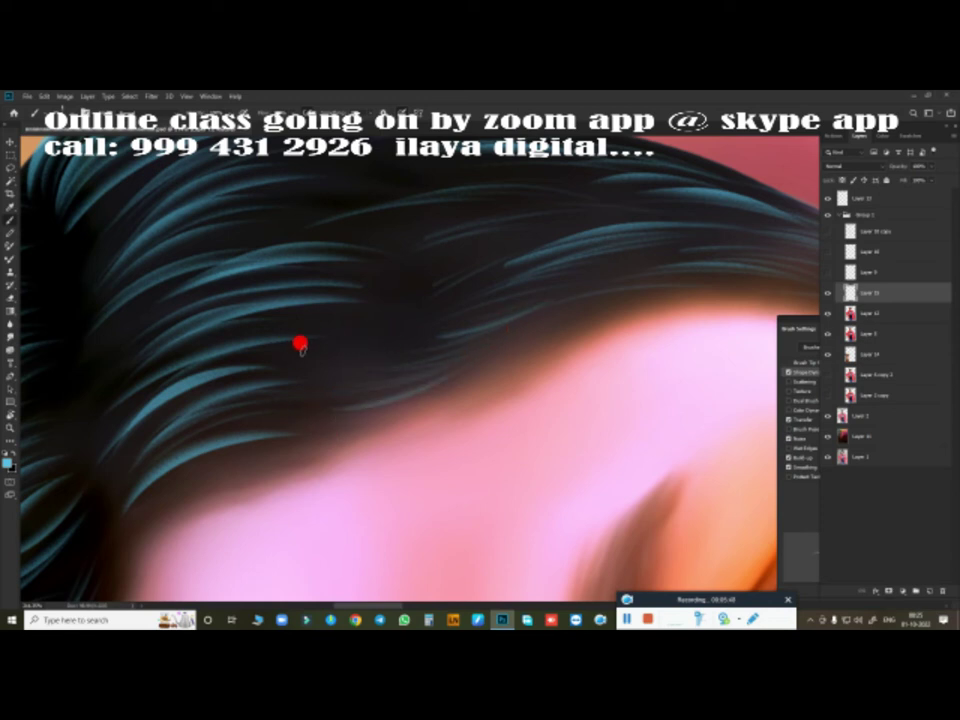
drag(415, 304, 499, 276)
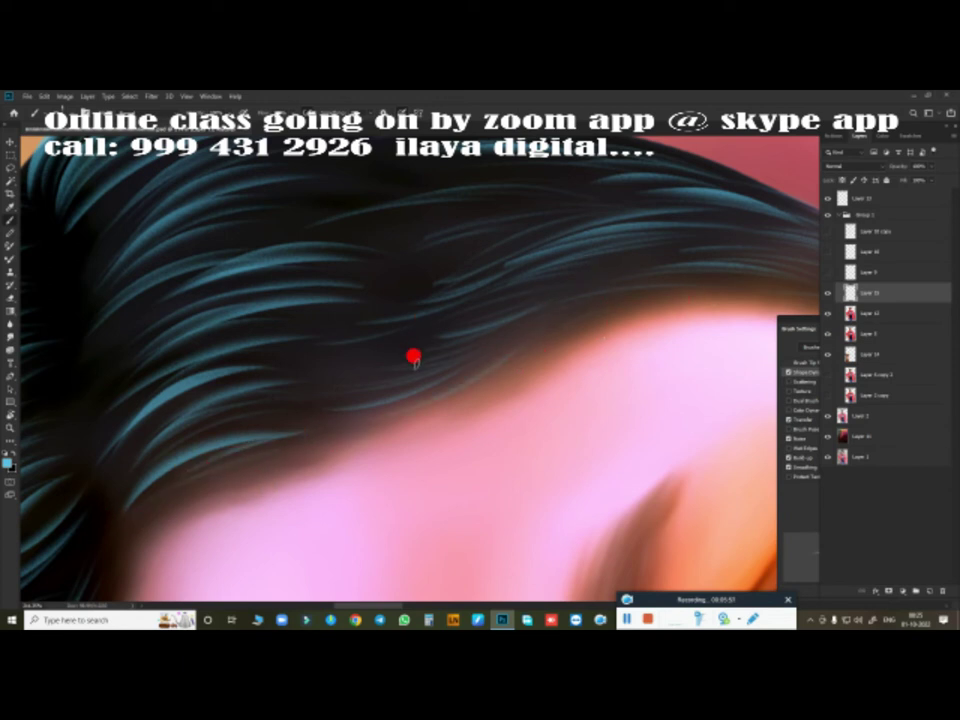
scroll(445, 368, down, 1)
scroll(467, 374, down, 1)
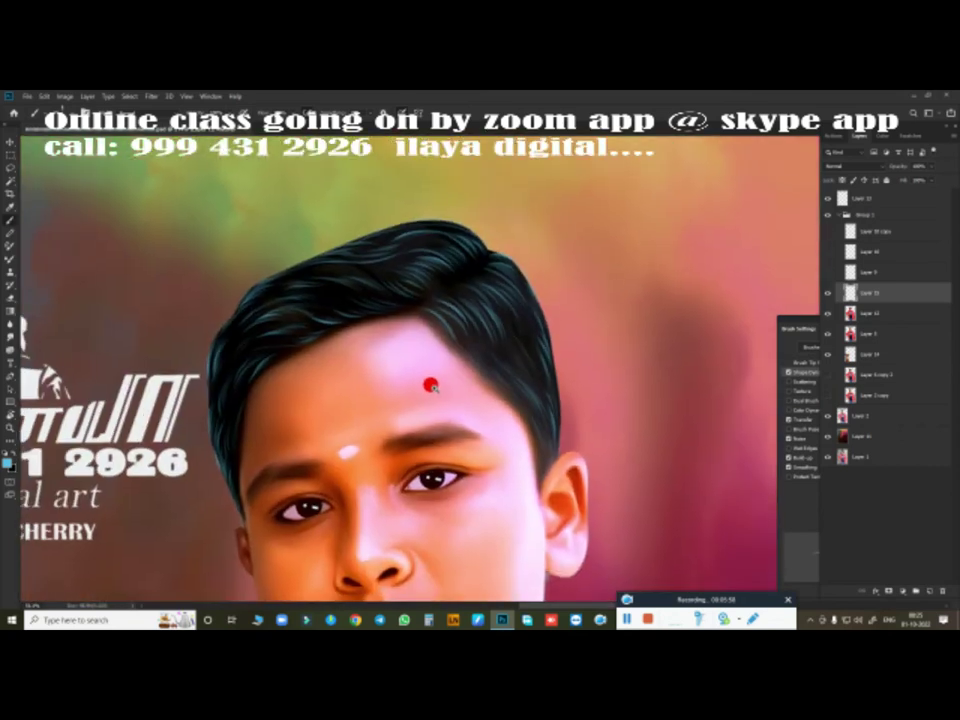
scroll(431, 366, up, 1)
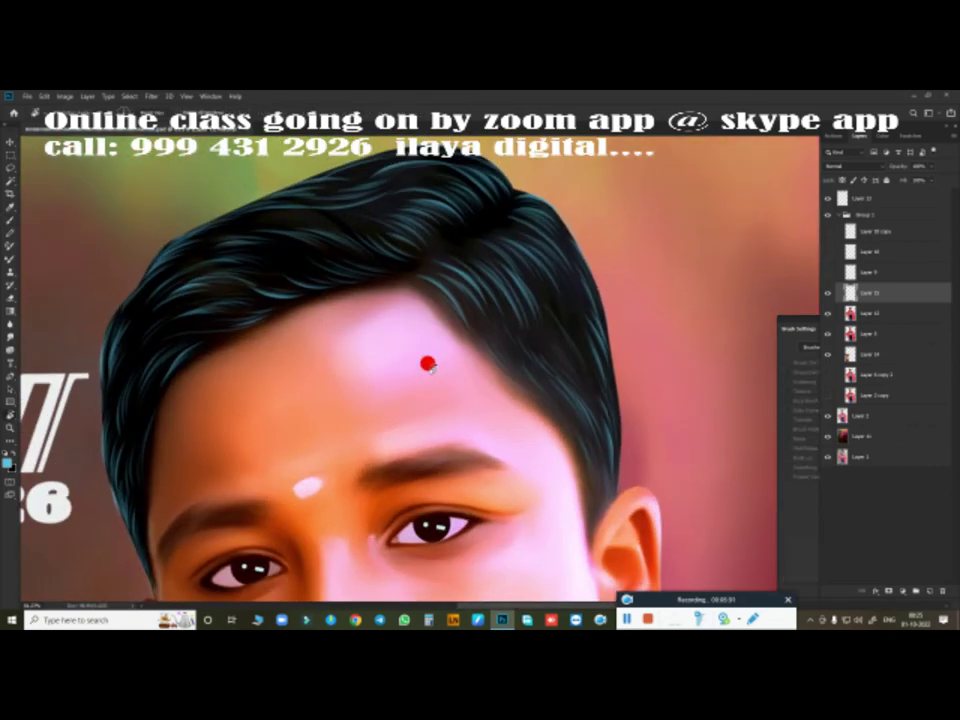
drag(424, 360, 415, 485)
scroll(540, 319, up, 2)
scroll(546, 326, up, 1)
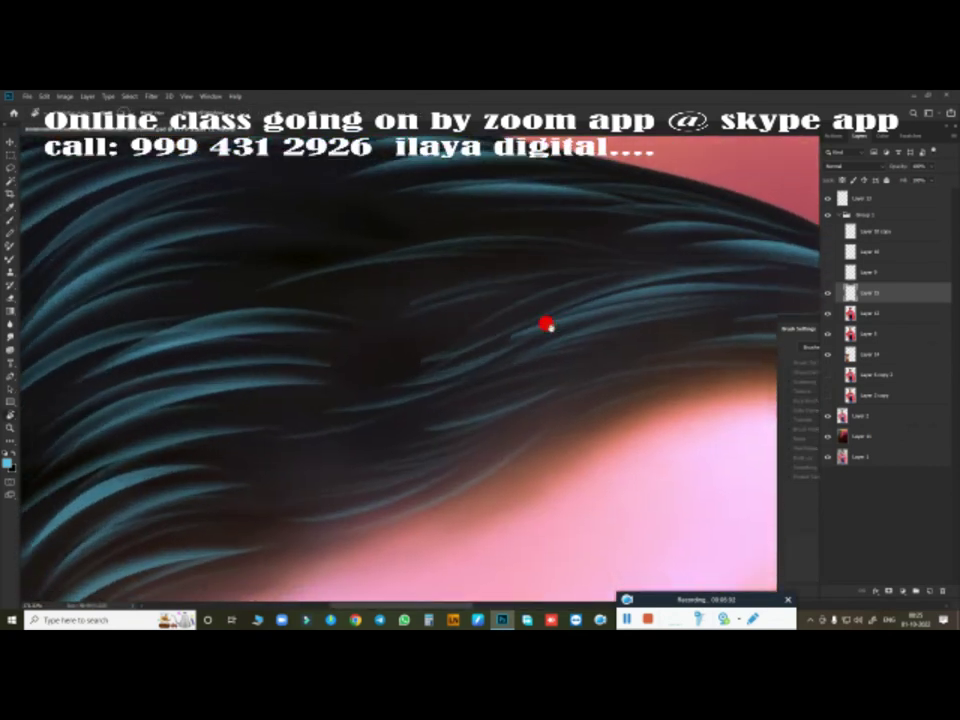
scroll(553, 450, up, 1)
scroll(497, 428, up, 1)
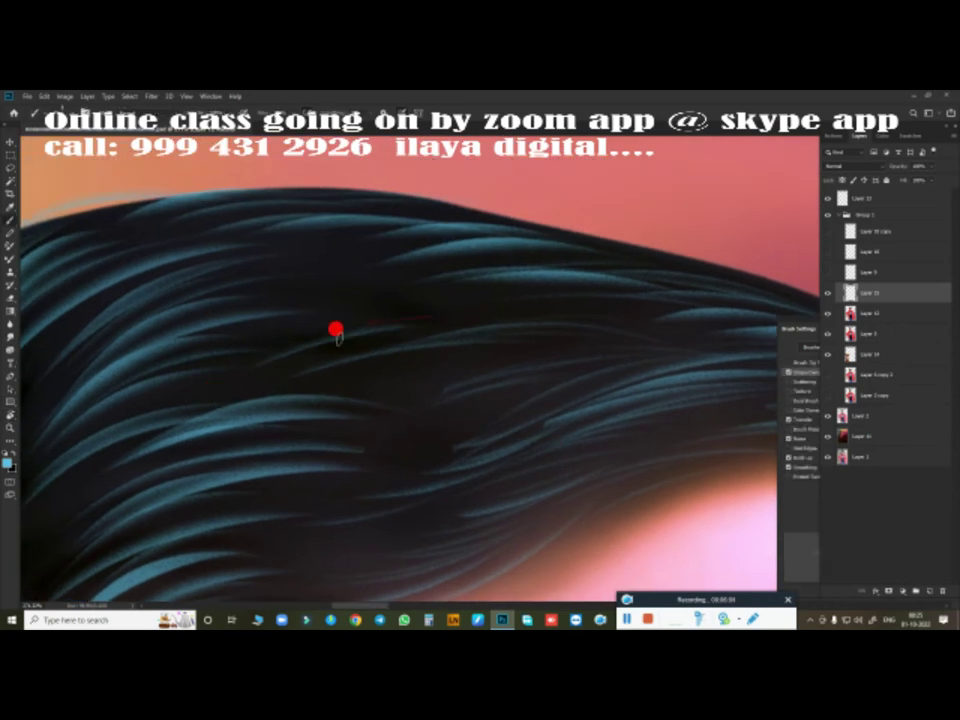
key(b)
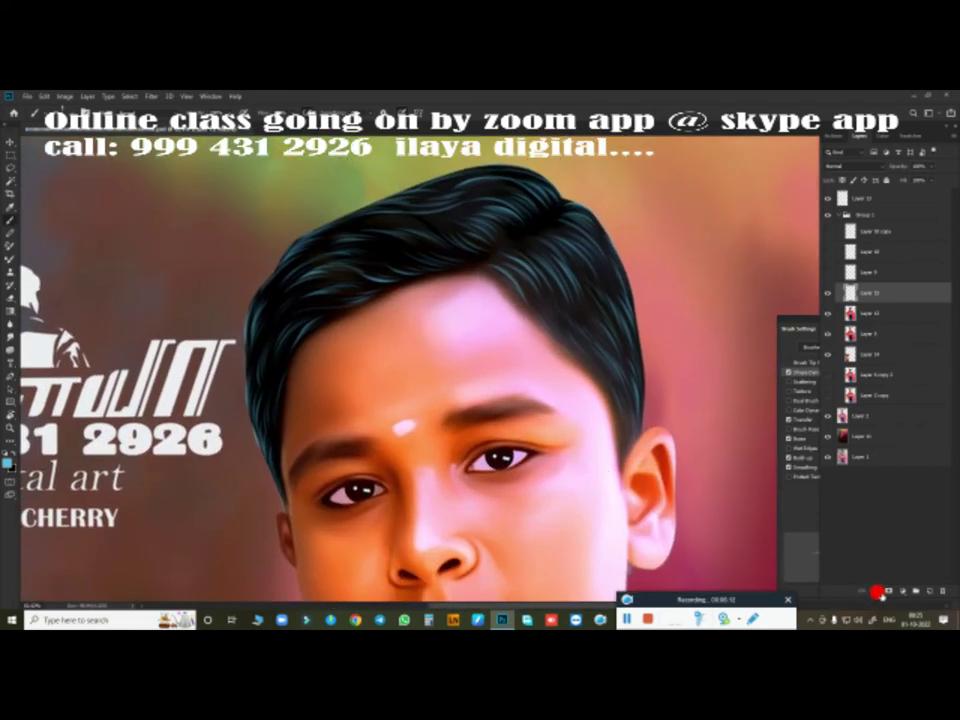
Open the Gradient Overlay's gradient editor and try presets, settling on blue-magenta.
click(877, 591)
key(Escape)
drag(403, 463, 313, 408)
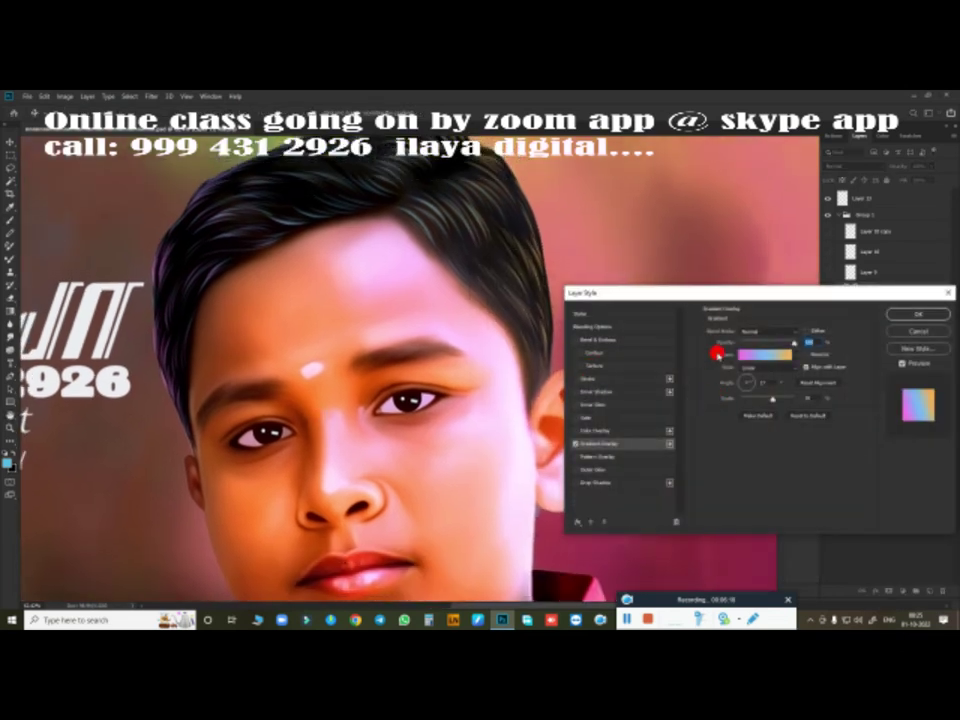
click(771, 358)
click(717, 353)
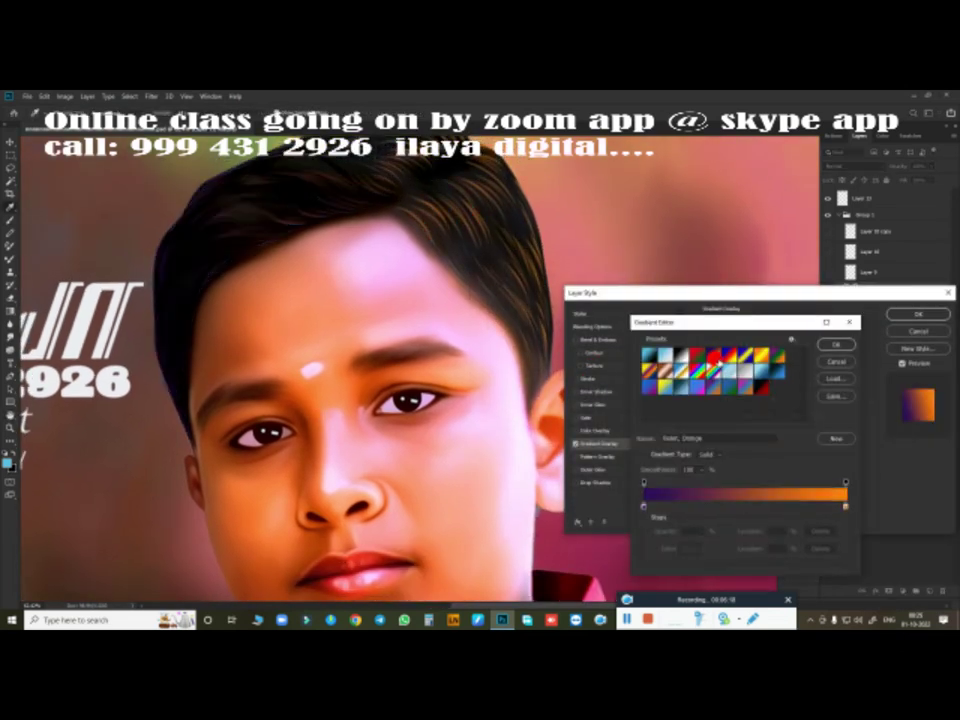
click(731, 360)
click(738, 361)
click(745, 363)
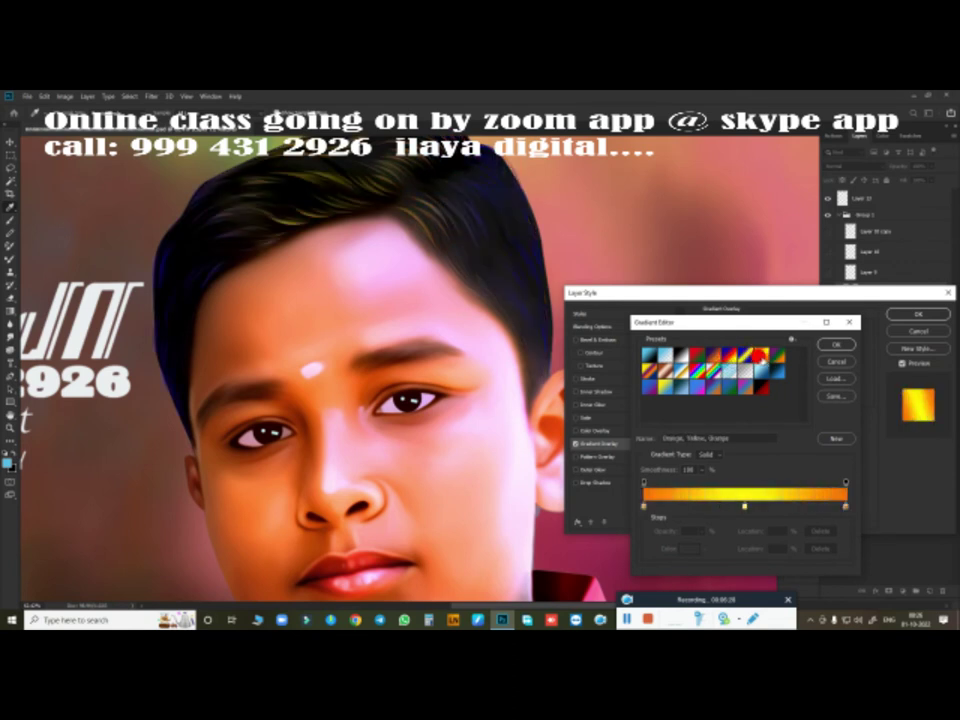
click(752, 366)
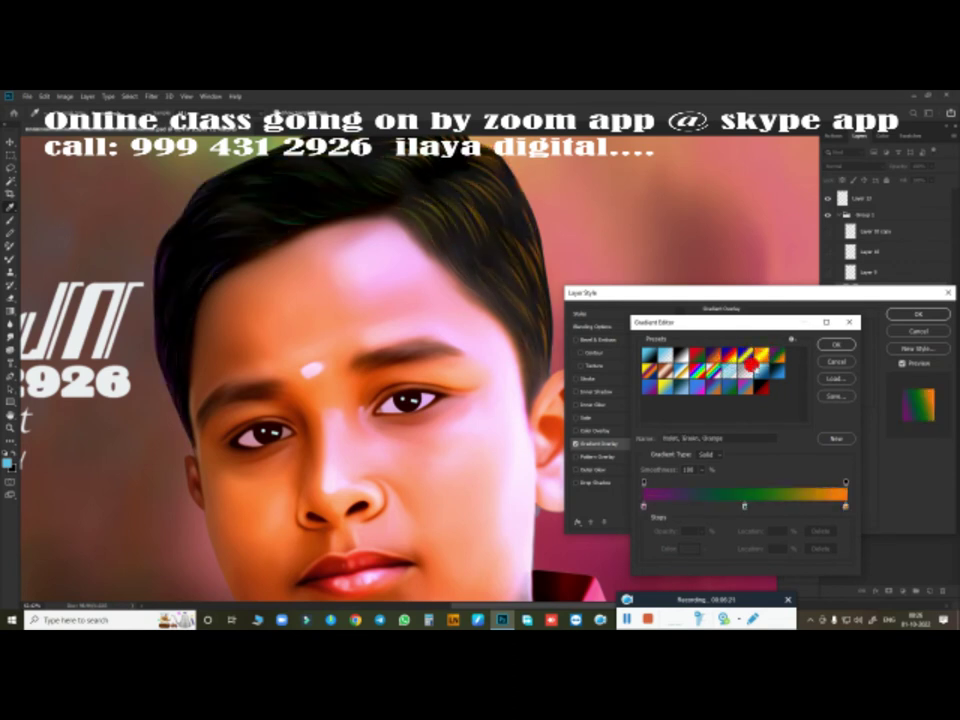
click(698, 390)
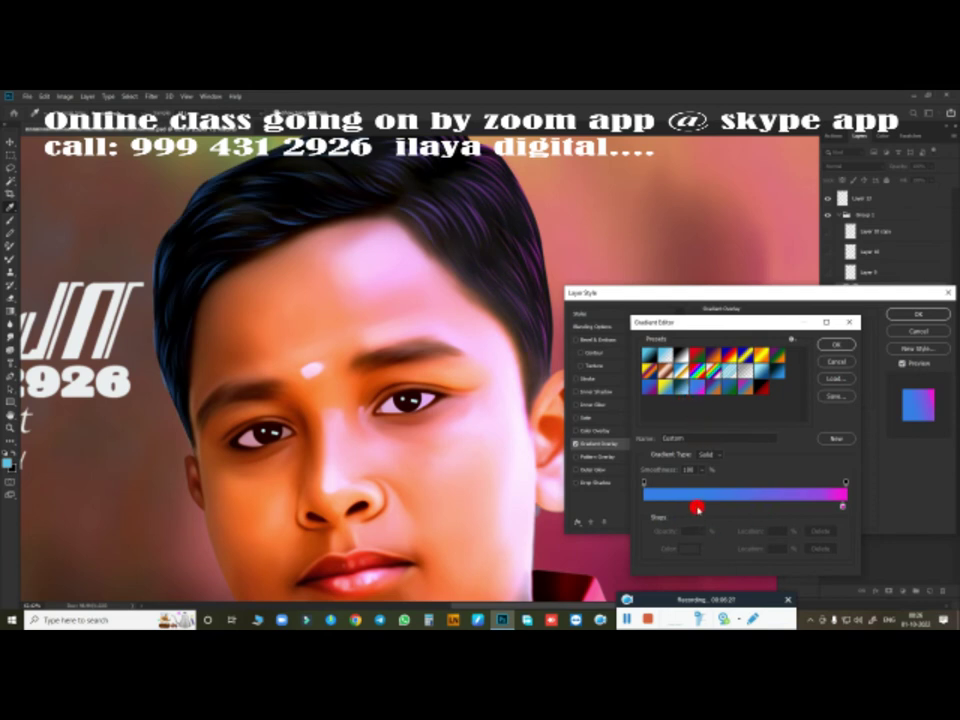
Add a new colour stop to the gradient and set it to magenta.
double_click(695, 507)
click(618, 232)
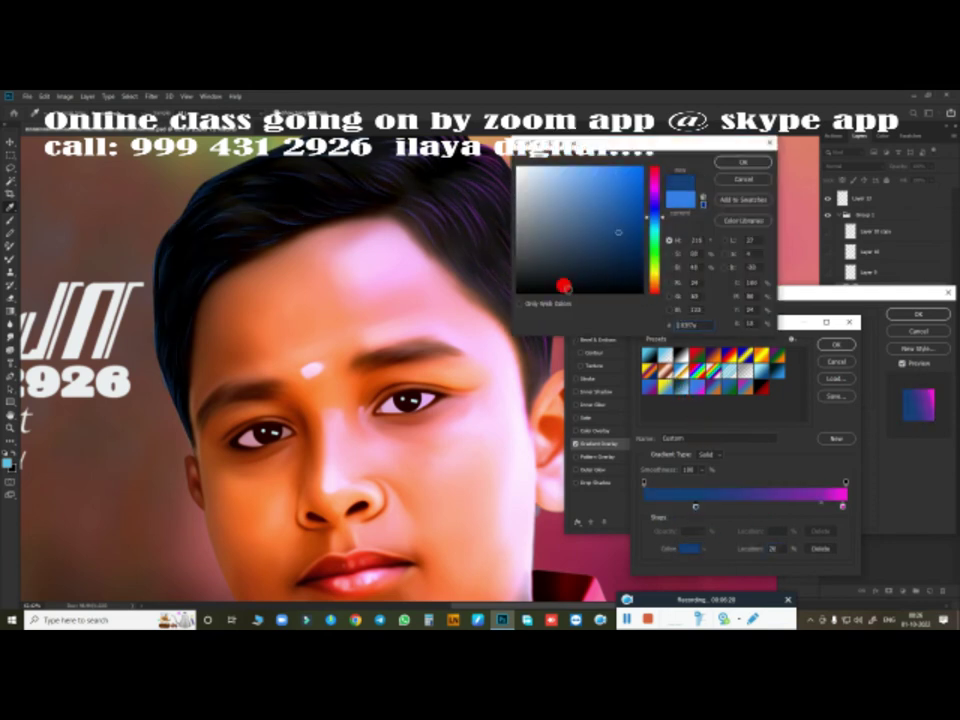
click(556, 175)
click(524, 172)
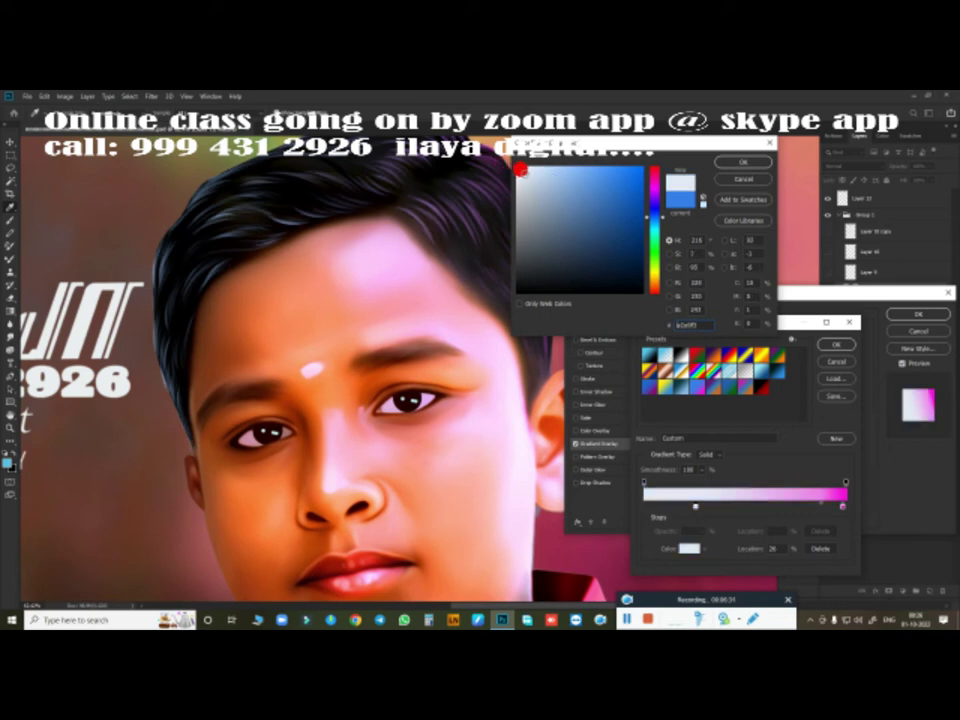
click(590, 176)
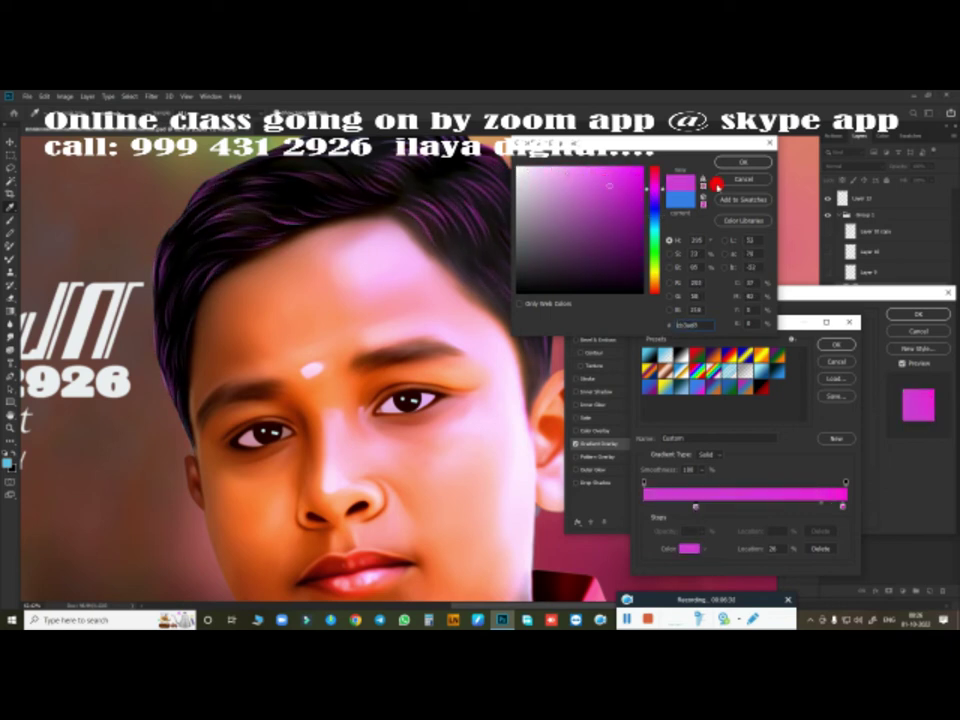
click(743, 162)
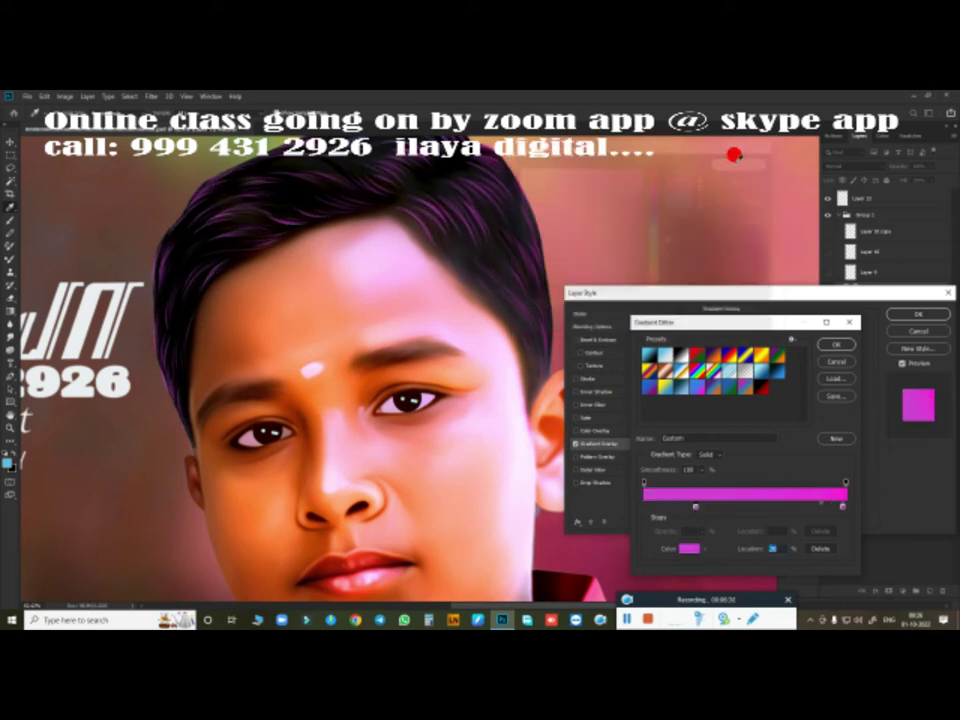
Switch to a blue-green preset and change its green stop to light orange.
click(732, 396)
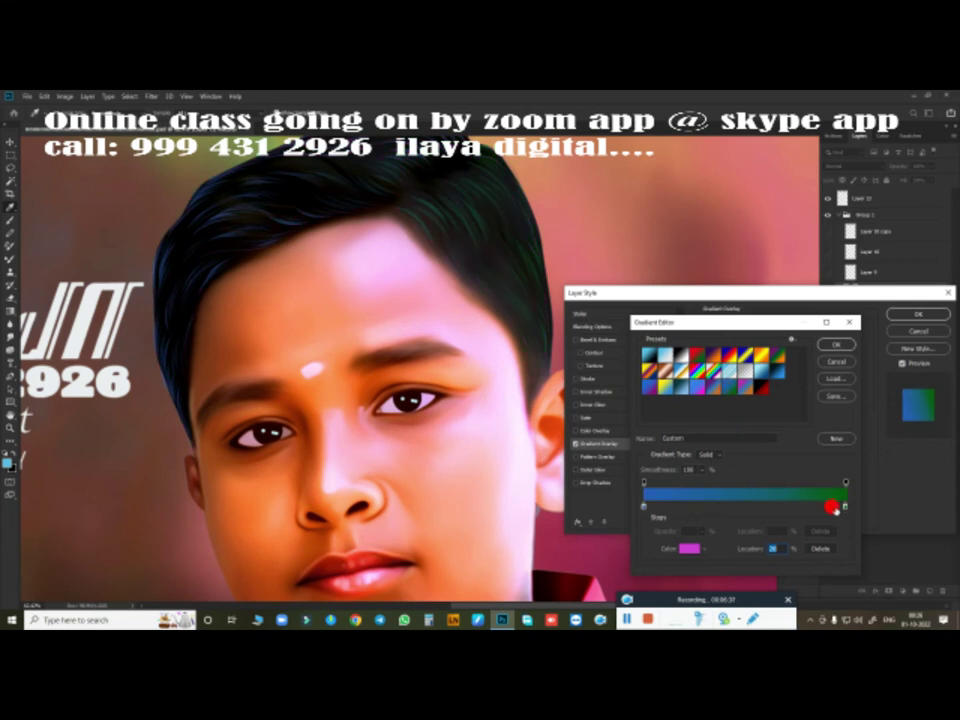
click(693, 549)
click(652, 281)
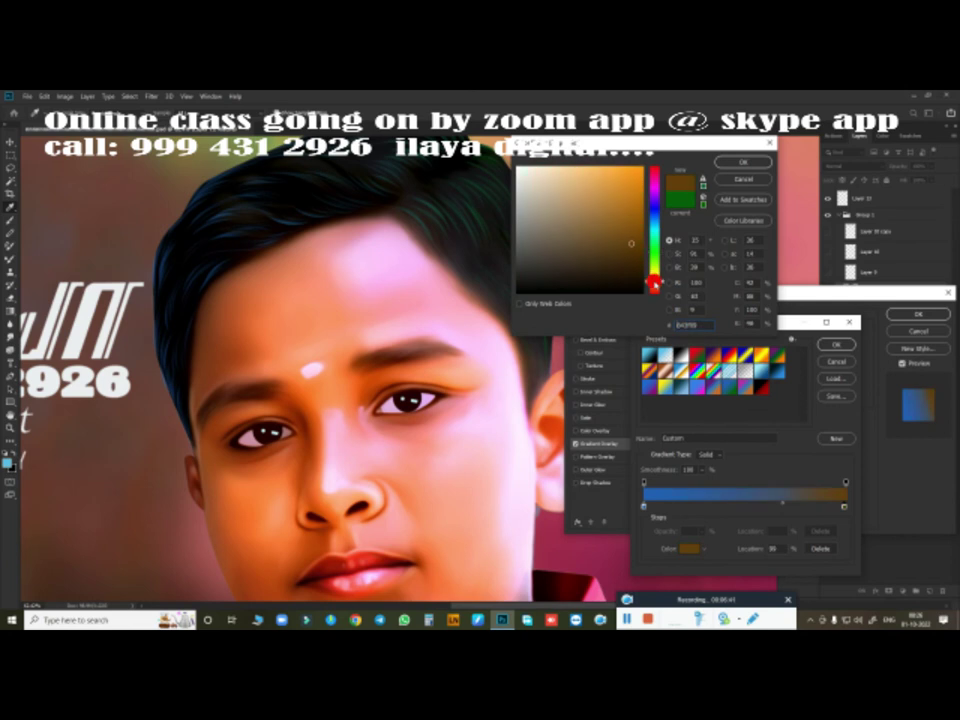
click(609, 177)
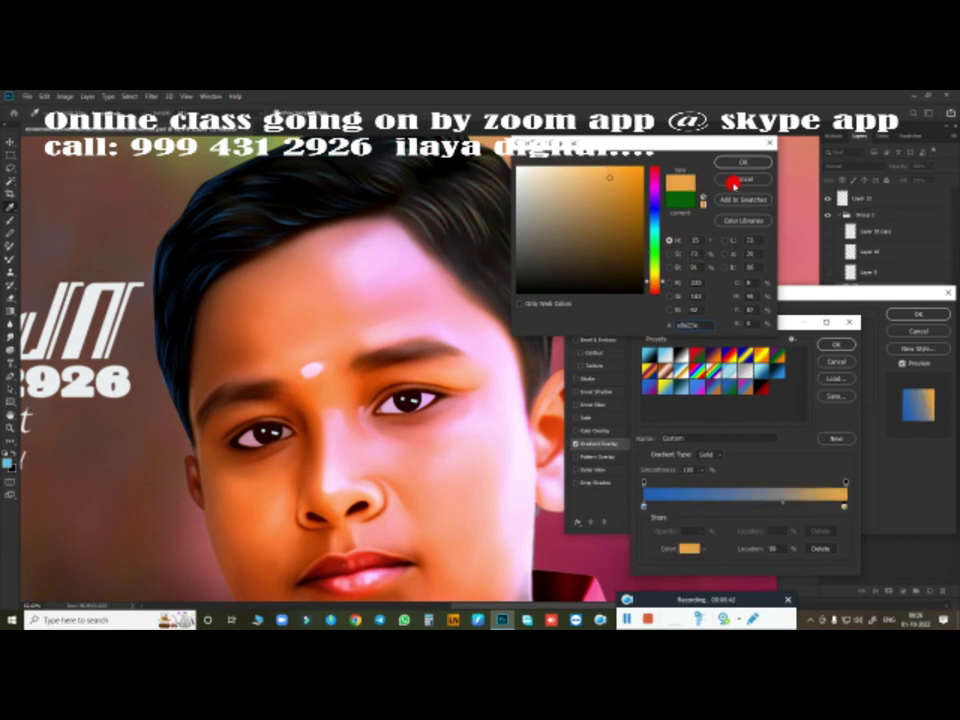
click(731, 161)
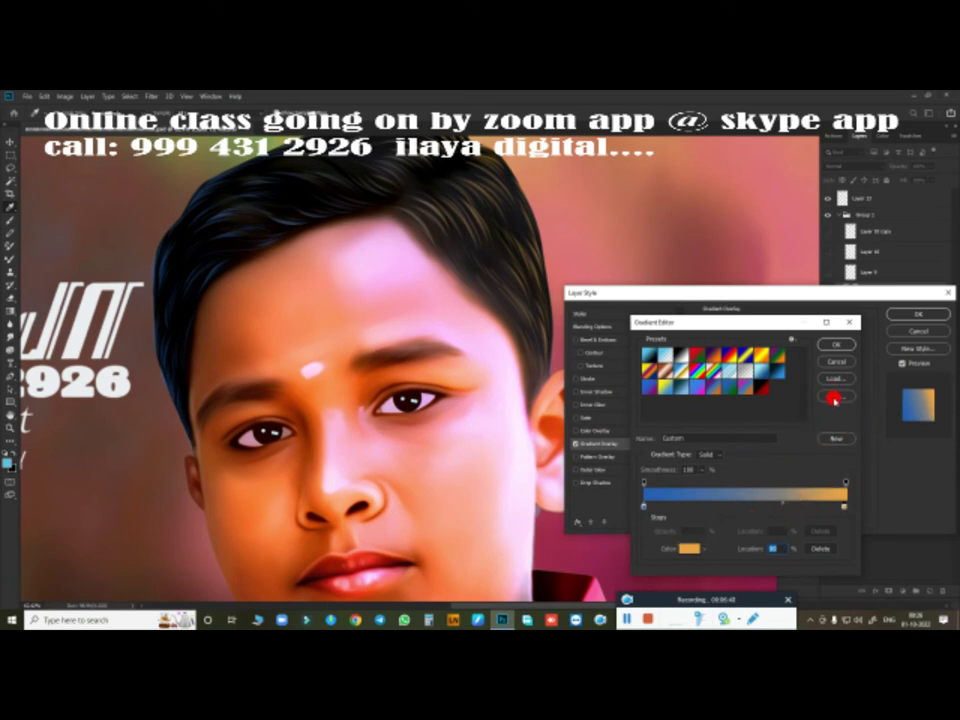
Apply the purple-to-orange gradient preset and confirm the Gradient Overlay.
click(729, 372)
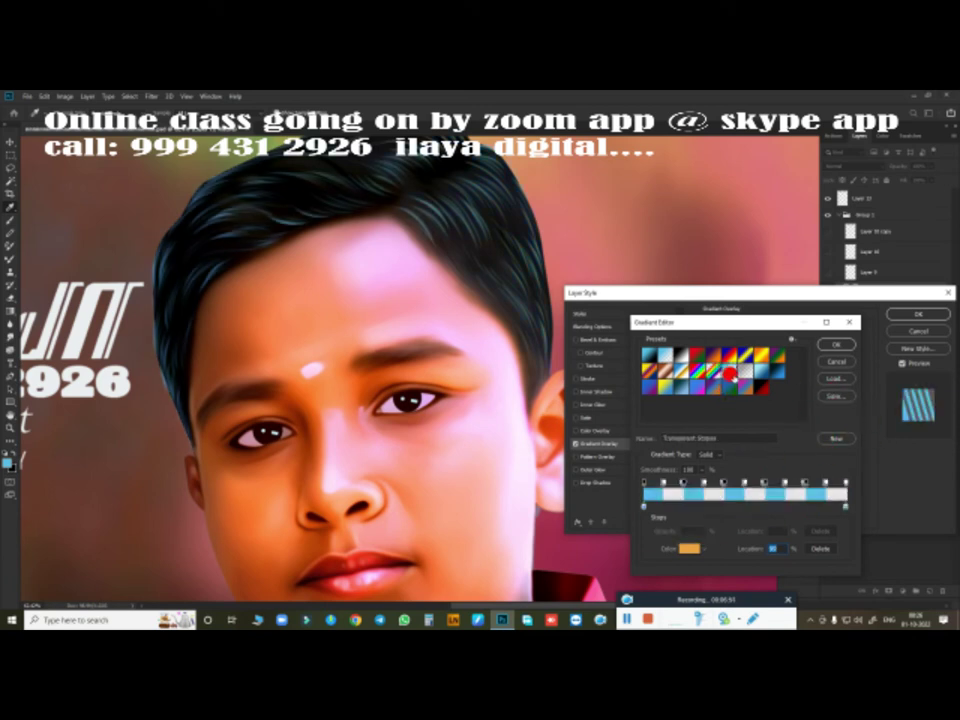
click(783, 367)
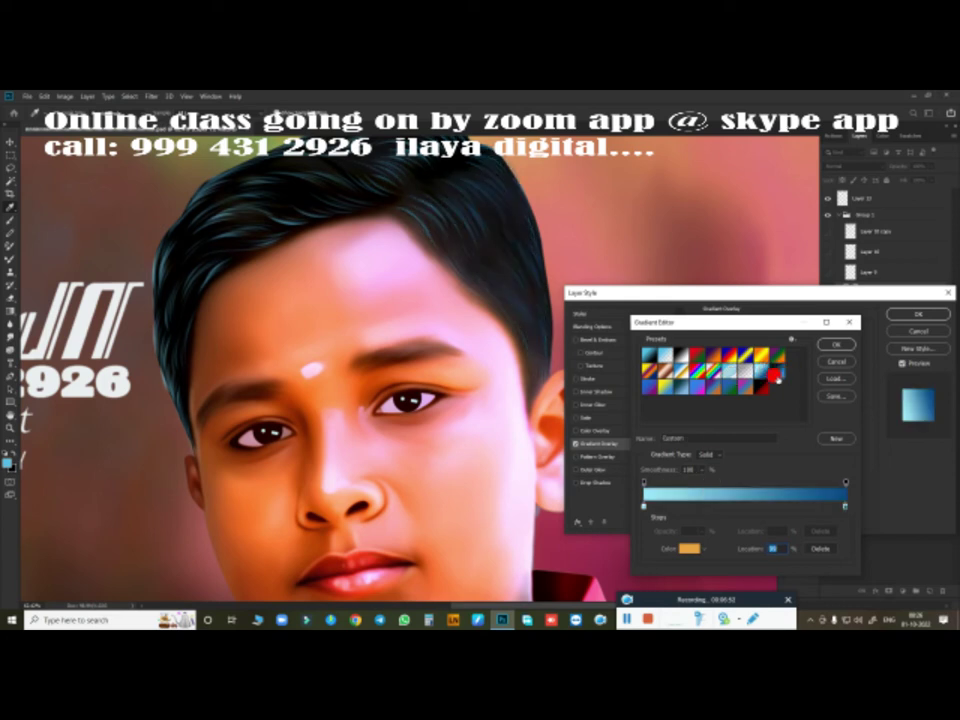
click(757, 389)
click(731, 393)
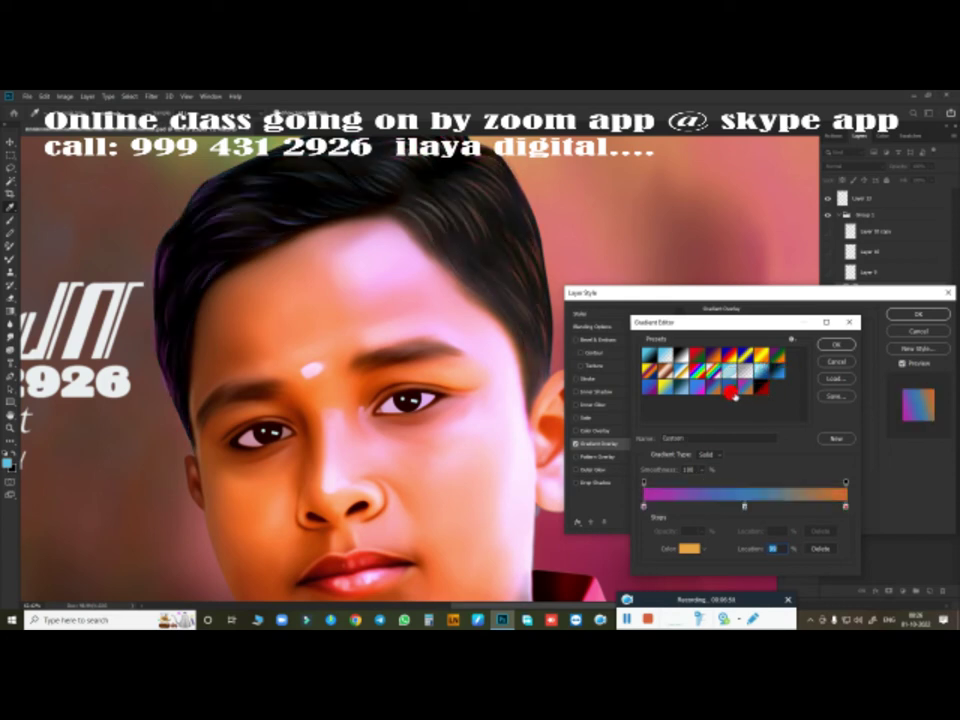
click(836, 345)
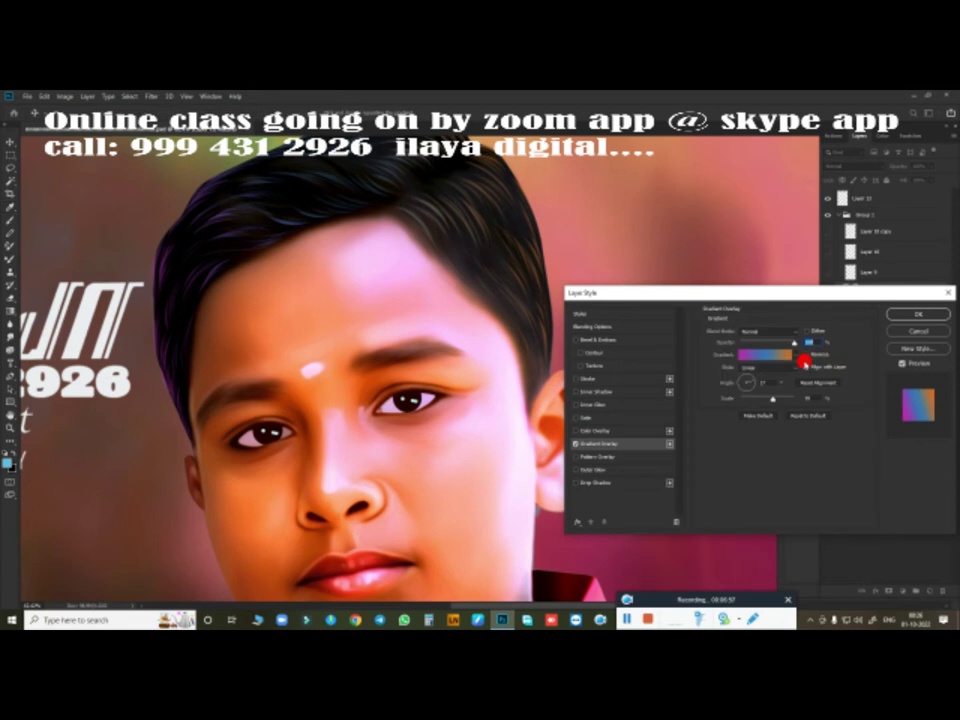
click(912, 314)
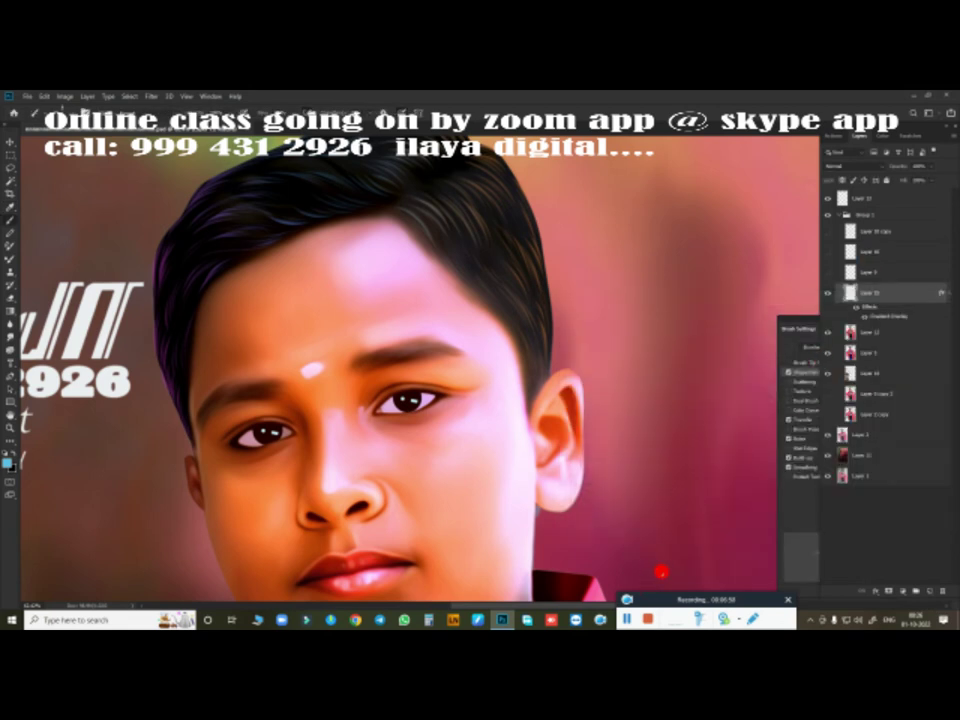
Make the glossy painted hair layer visible again.
scroll(664, 410, down, 1)
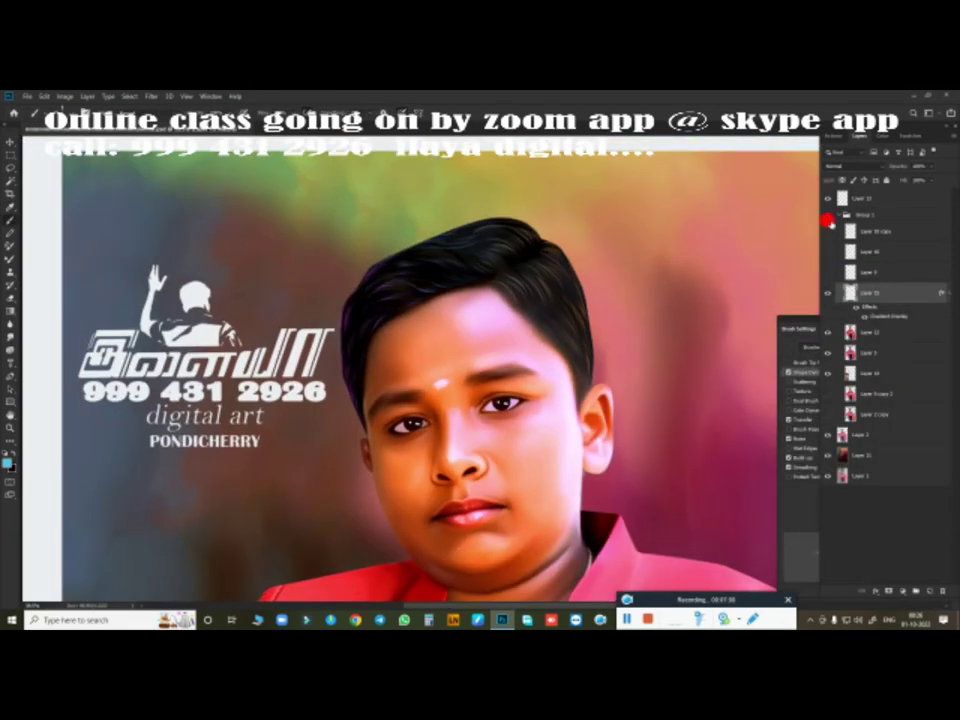
click(824, 252)
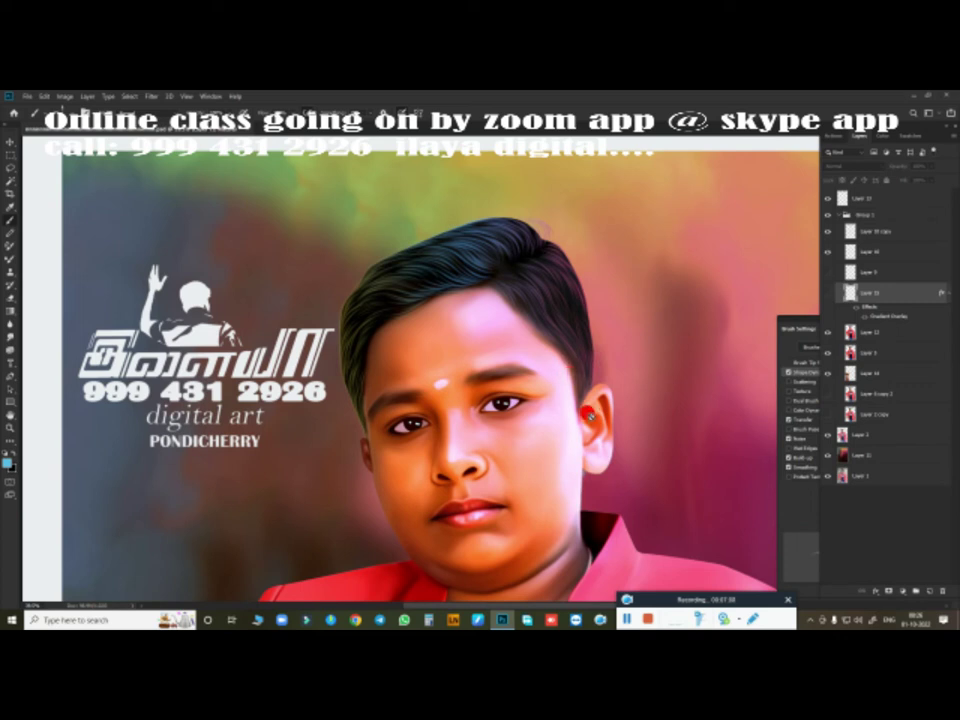
scroll(590, 424, down, 3)
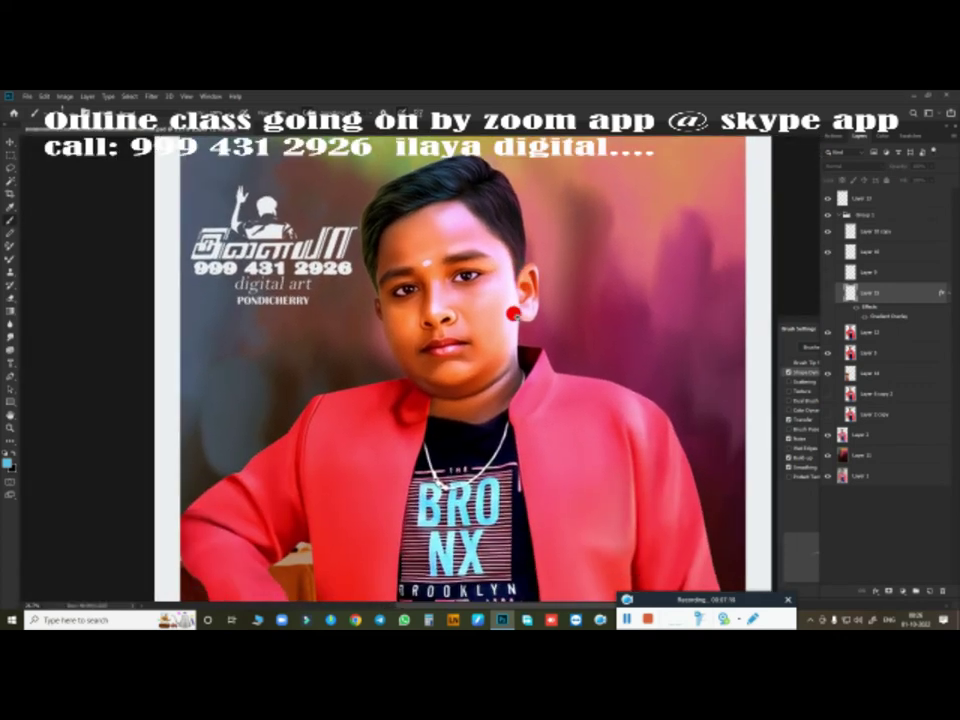
scroll(541, 333, up, 3)
scroll(541, 333, up, 2)
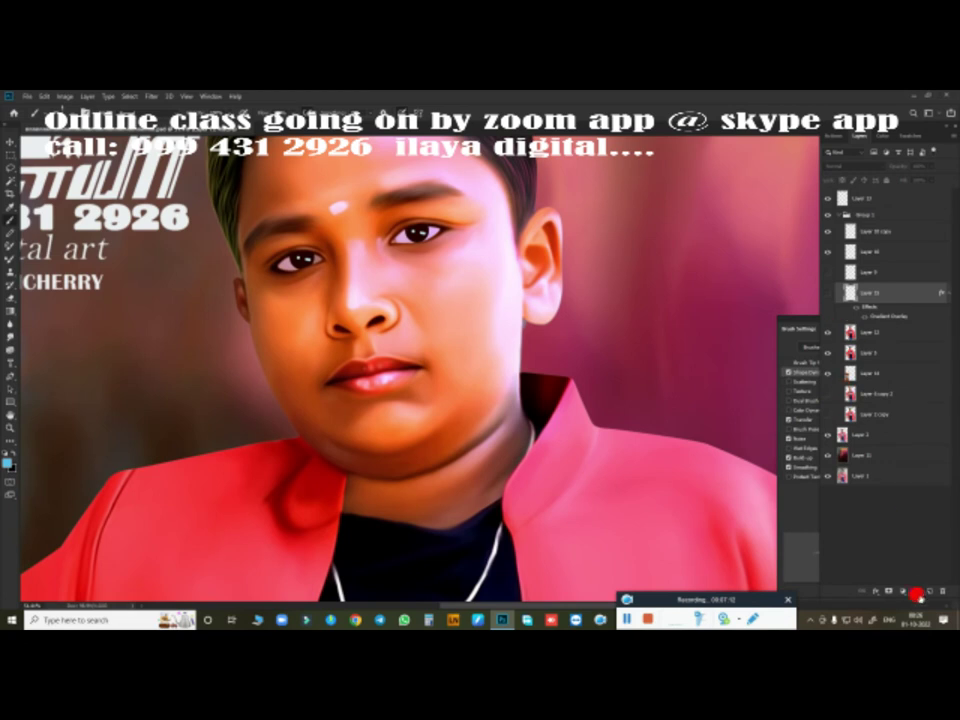
Add a new blank layer above the gradient-tinted layer.
click(927, 585)
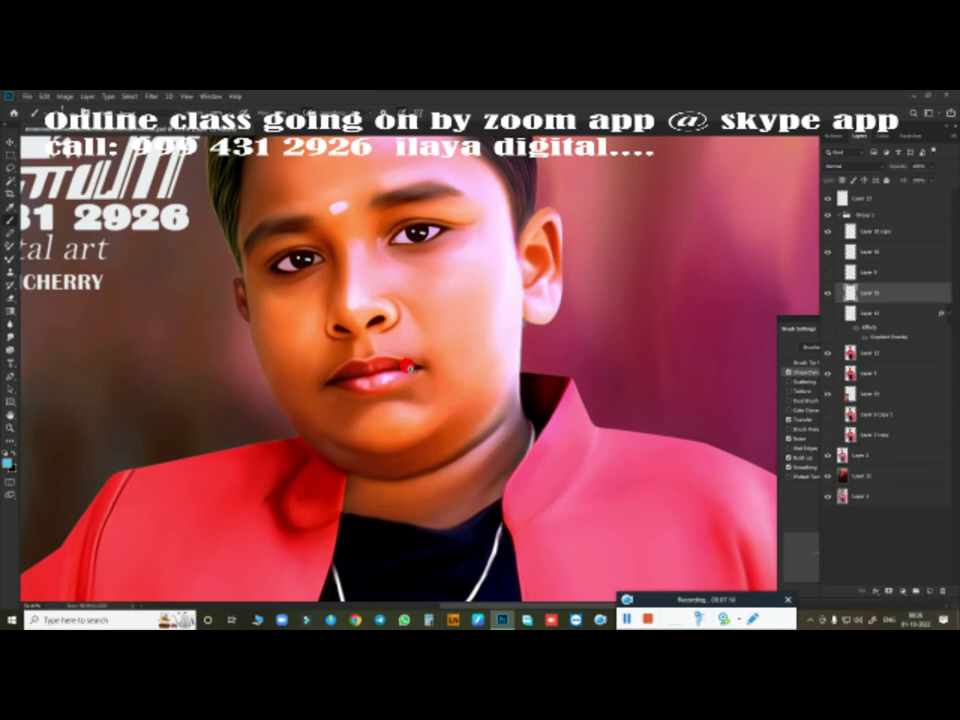
scroll(408, 367, up, 2)
scroll(441, 379, up, 1)
scroll(456, 338, up, 1)
Toggle the glossy and painted lip layers to compare, leaving both hidden.
scroll(484, 321, up, 2)
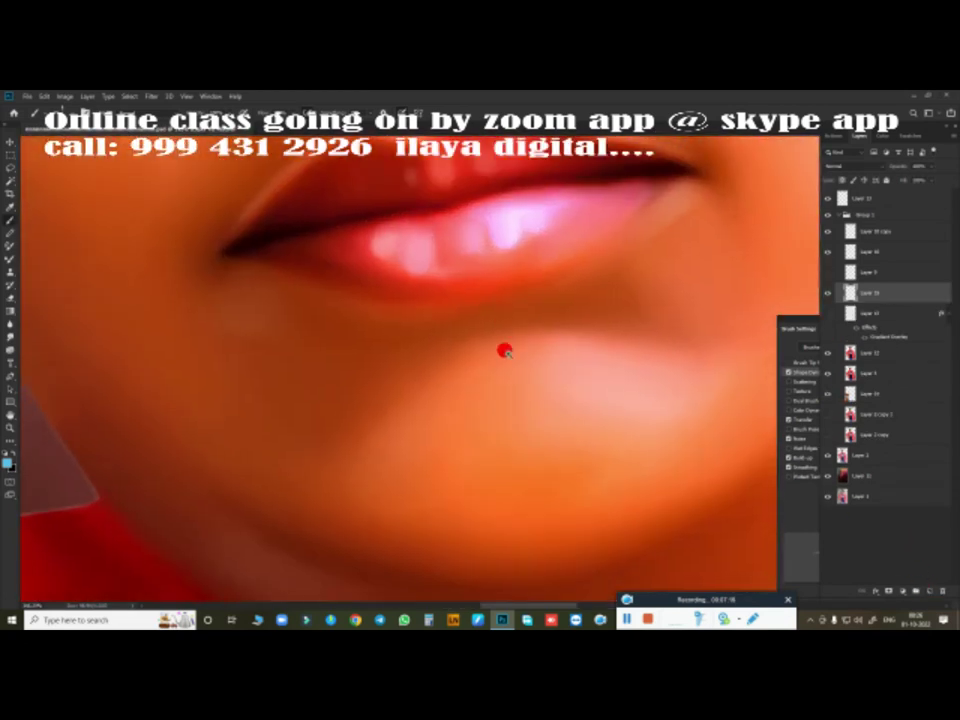
drag(505, 351, 484, 454)
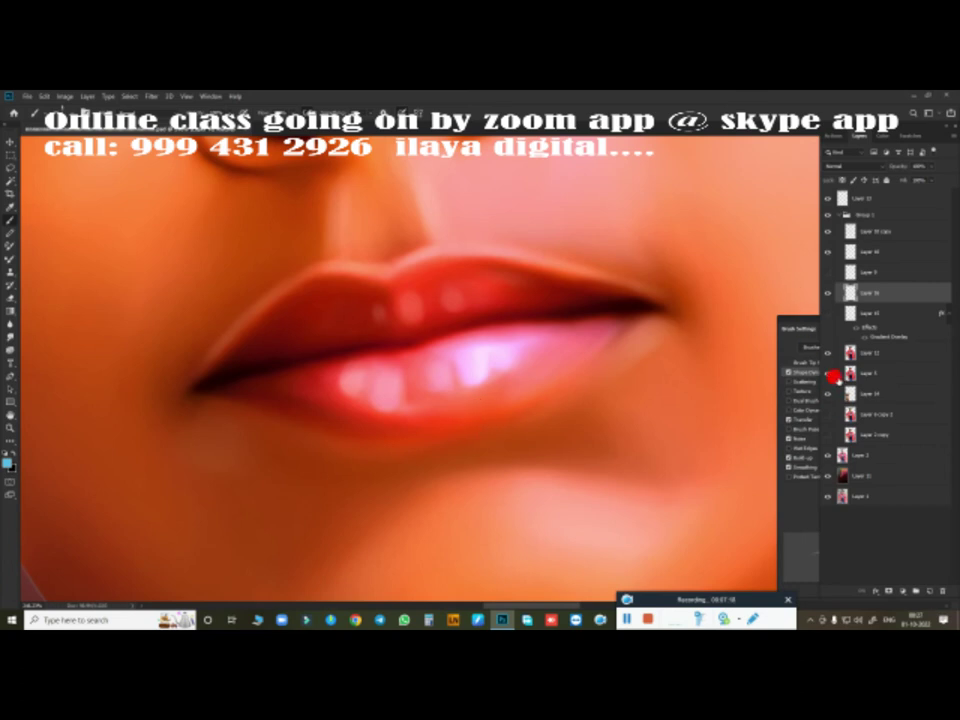
click(827, 389)
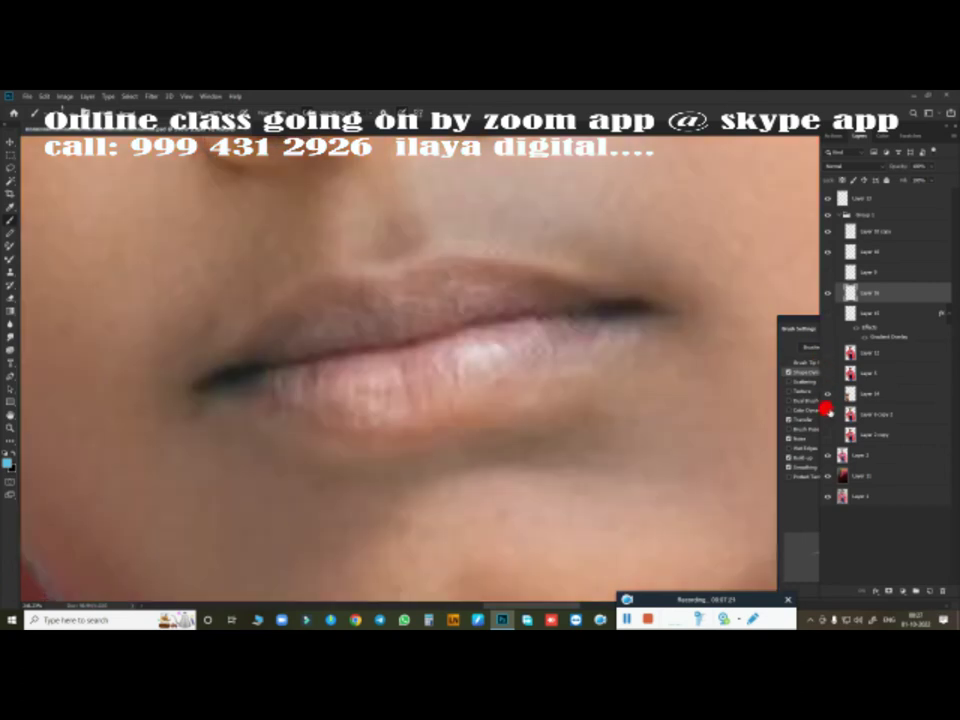
scroll(506, 370, down, 2)
scroll(508, 365, up, 1)
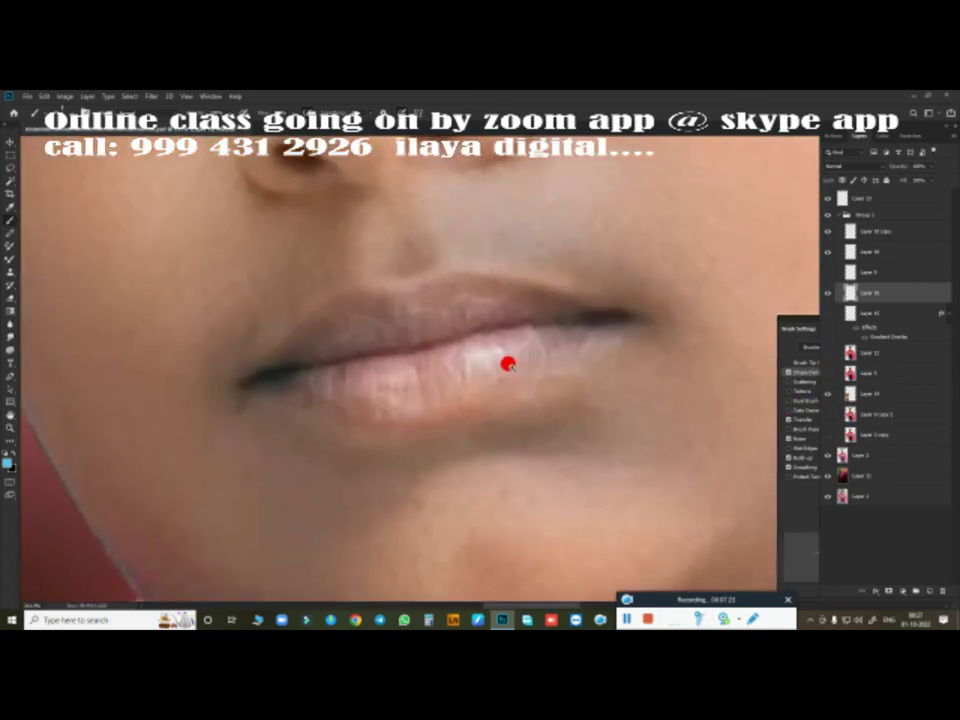
click(824, 358)
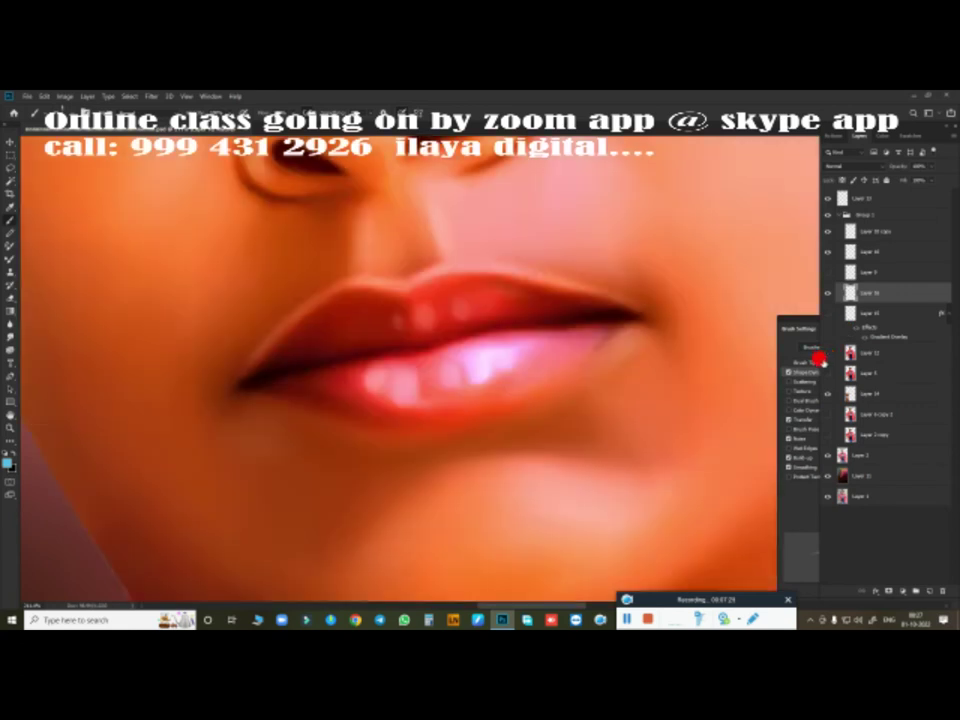
click(822, 360)
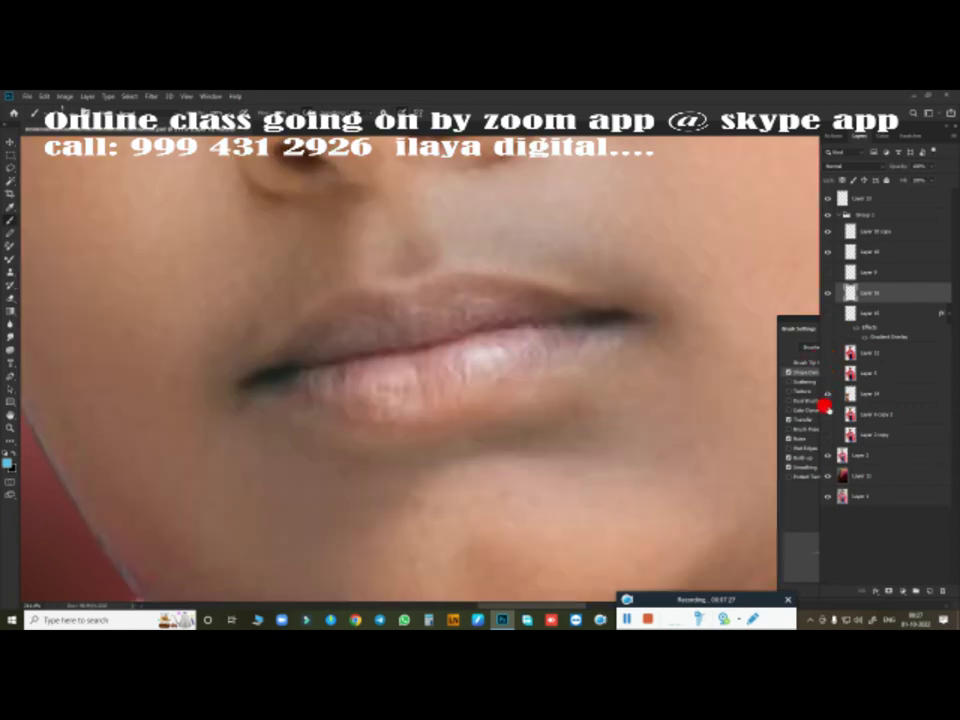
click(825, 415)
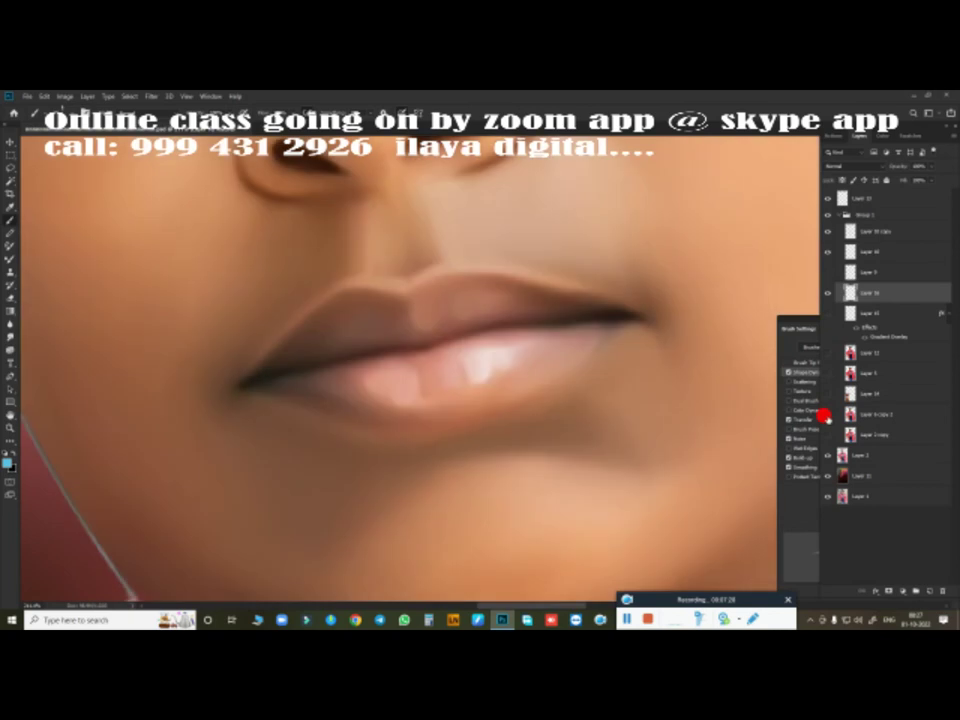
click(825, 415)
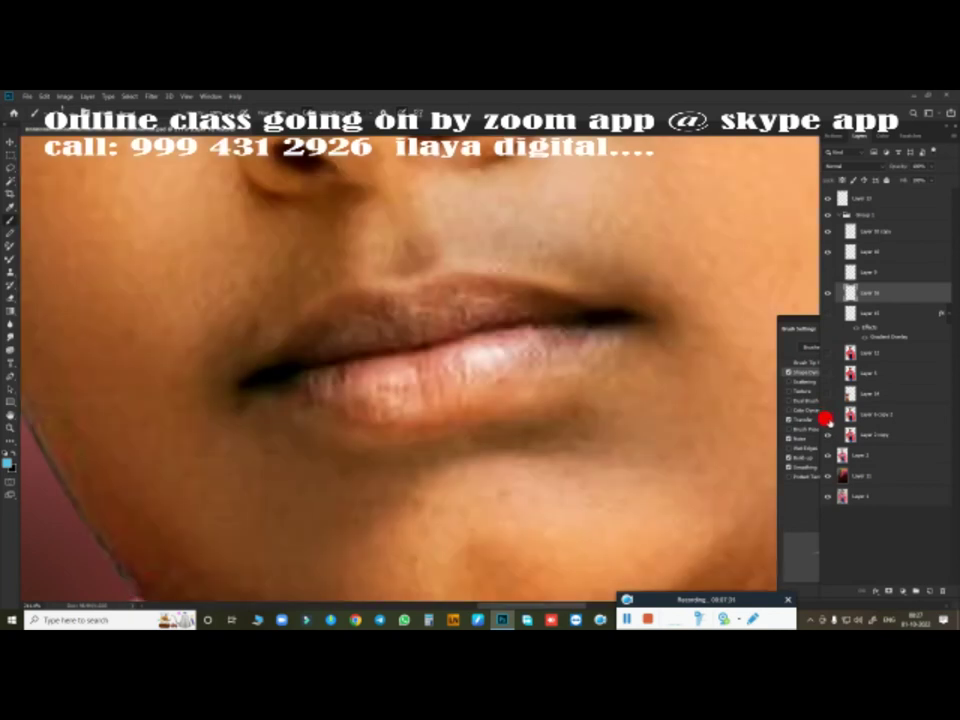
scroll(536, 407, up, 2)
Clone-stamp from a nearby lip source to smooth the upper lip's top edge.
scroll(551, 409, up, 1)
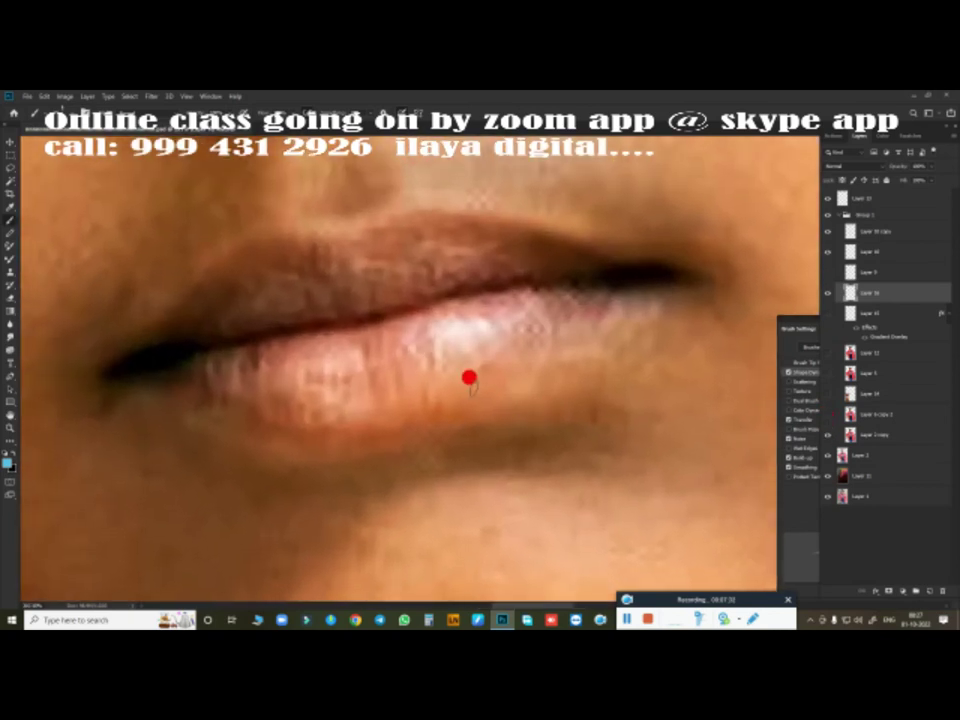
key(s)
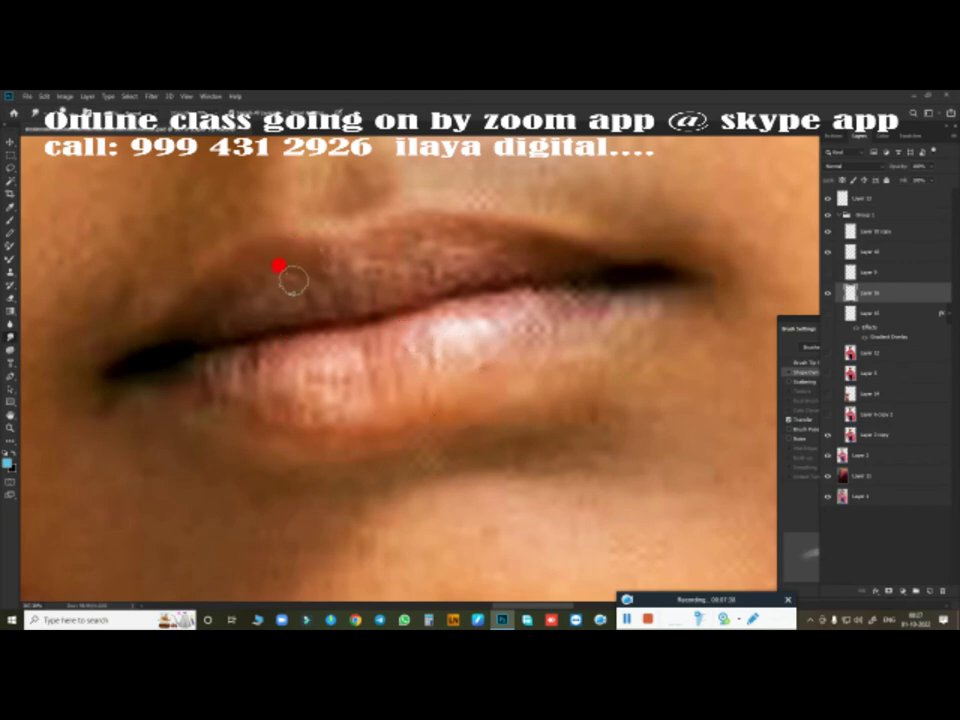
alt+click(292, 281)
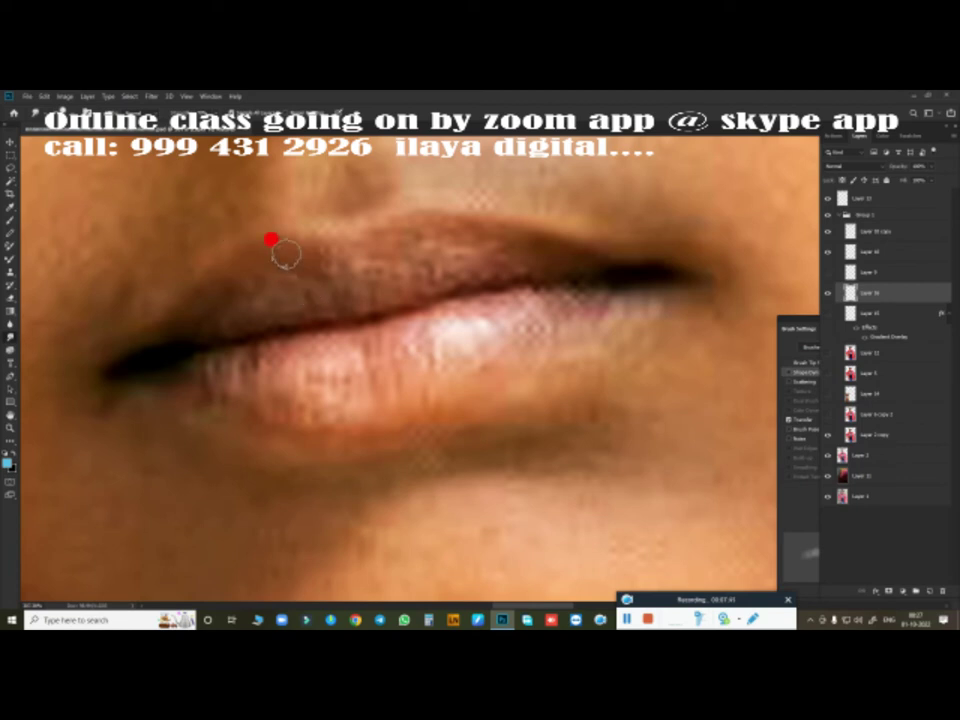
mouse_move(286, 255)
mouse_down()
mouse_move(328, 255)
mouse_move(249, 268)
mouse_move(212, 304)
mouse_move(216, 291)
mouse_move(387, 251)
mouse_move(366, 257)
mouse_move(405, 230)
mouse_move(370, 246)
mouse_up()
mouse_move(447, 232)
mouse_down()
mouse_move(544, 242)
mouse_move(624, 266)
mouse_move(443, 226)
mouse_move(383, 239)
mouse_move(174, 348)
mouse_move(191, 326)
mouse_move(176, 343)
mouse_move(475, 278)
mouse_move(553, 272)
mouse_move(527, 276)
mouse_move(698, 426)
mouse_up()
Smooth rough texture across the upper and lower lips with a soft brush.
click(804, 514)
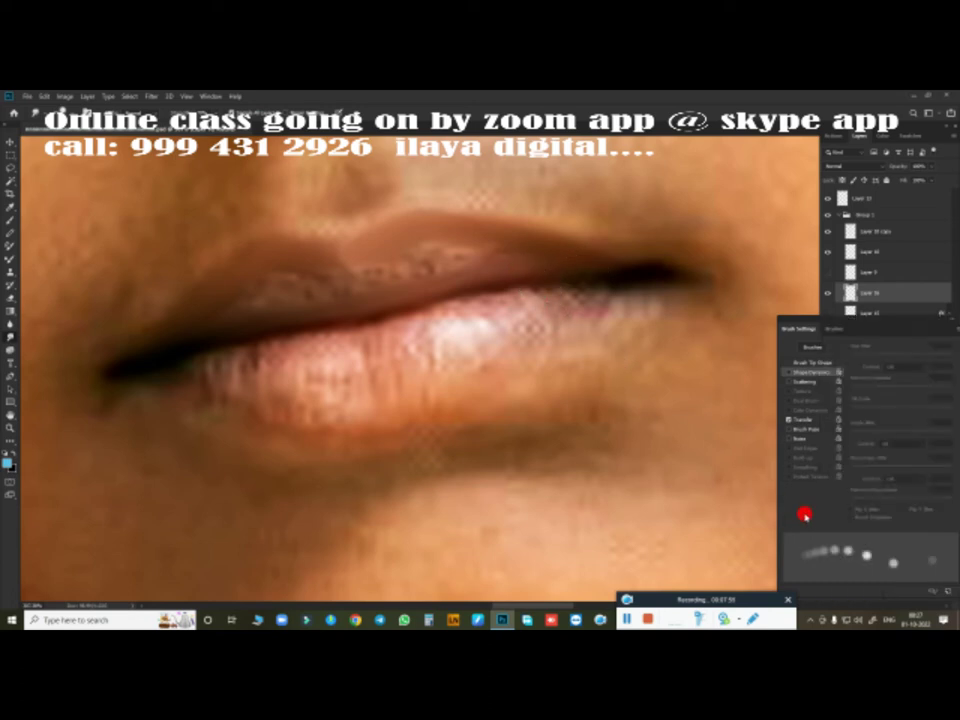
mouse_move(372, 272)
mouse_down()
mouse_move(349, 268)
mouse_move(343, 248)
mouse_move(357, 268)
mouse_move(482, 246)
mouse_move(512, 253)
mouse_move(399, 261)
mouse_move(598, 272)
mouse_move(323, 290)
mouse_move(294, 281)
mouse_move(206, 324)
mouse_move(285, 267)
mouse_move(259, 302)
mouse_move(165, 345)
mouse_move(231, 291)
mouse_move(314, 265)
mouse_move(294, 302)
mouse_move(394, 289)
mouse_move(294, 345)
mouse_move(186, 375)
mouse_move(204, 381)
mouse_move(133, 369)
mouse_move(208, 390)
mouse_move(271, 423)
mouse_move(362, 433)
mouse_move(347, 437)
mouse_move(255, 416)
mouse_move(410, 413)
mouse_move(651, 279)
mouse_move(630, 274)
mouse_move(499, 376)
mouse_move(379, 421)
mouse_move(497, 373)
mouse_up()
mouse_move(565, 322)
mouse_down()
mouse_move(628, 272)
mouse_move(542, 324)
mouse_move(580, 265)
mouse_move(210, 328)
mouse_move(585, 268)
mouse_up()
mouse_move(197, 351)
mouse_down()
mouse_move(272, 334)
mouse_move(141, 349)
mouse_move(549, 276)
mouse_move(241, 367)
mouse_move(249, 377)
mouse_move(141, 345)
mouse_move(306, 390)
mouse_move(448, 361)
mouse_move(561, 287)
mouse_move(422, 377)
mouse_move(332, 345)
mouse_move(331, 358)
mouse_move(288, 362)
mouse_move(471, 319)
mouse_move(437, 339)
mouse_move(248, 338)
mouse_move(372, 326)
mouse_move(377, 317)
mouse_move(242, 351)
mouse_move(357, 381)
mouse_up()
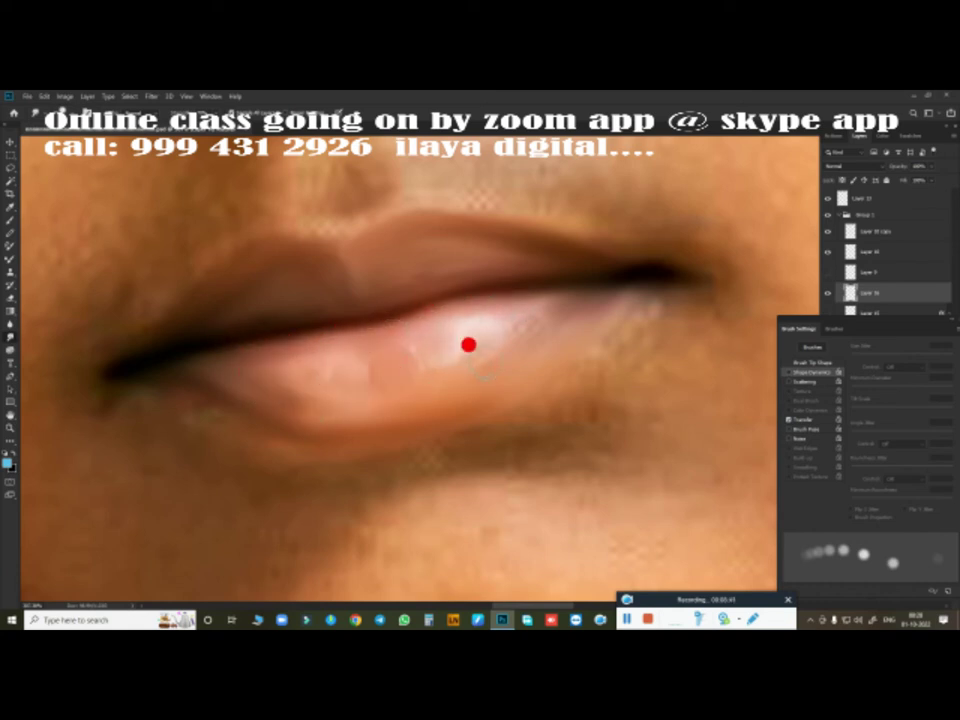
mouse_move(468, 344)
mouse_down()
mouse_move(407, 216)
mouse_move(369, 276)
mouse_move(468, 347)
mouse_move(489, 439)
mouse_move(431, 330)
mouse_move(357, 314)
mouse_move(411, 287)
mouse_move(358, 315)
mouse_move(370, 308)
mouse_move(313, 313)
mouse_move(332, 317)
mouse_move(408, 287)
mouse_move(462, 288)
mouse_up()
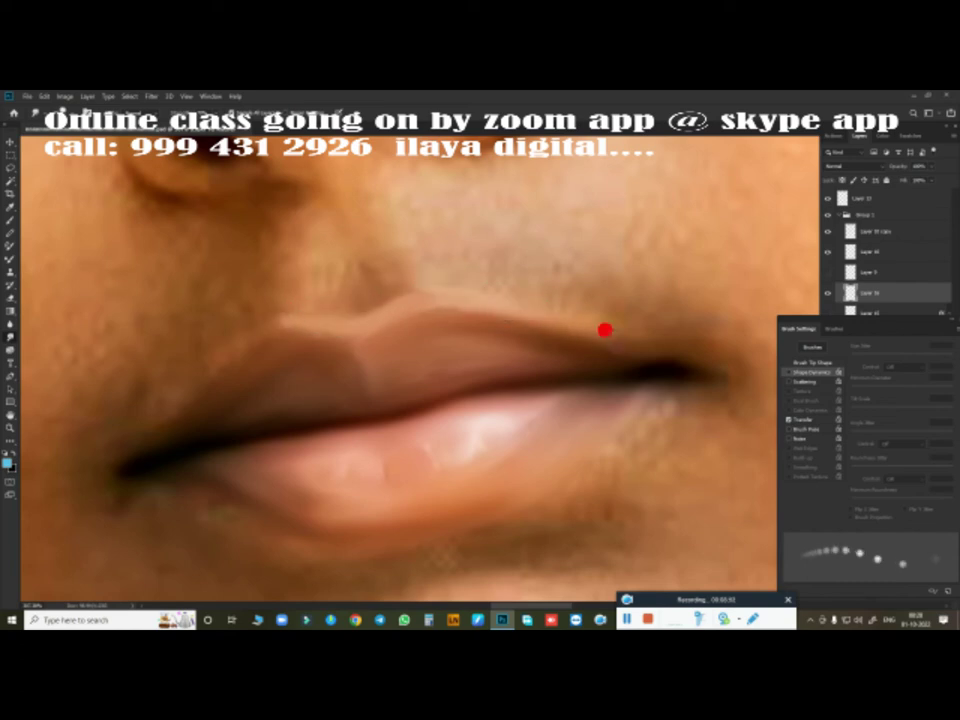
mouse_move(636, 326)
mouse_down()
mouse_move(635, 335)
mouse_move(358, 328)
mouse_up()
mouse_move(291, 336)
mouse_down()
mouse_move(330, 327)
mouse_move(249, 330)
mouse_up()
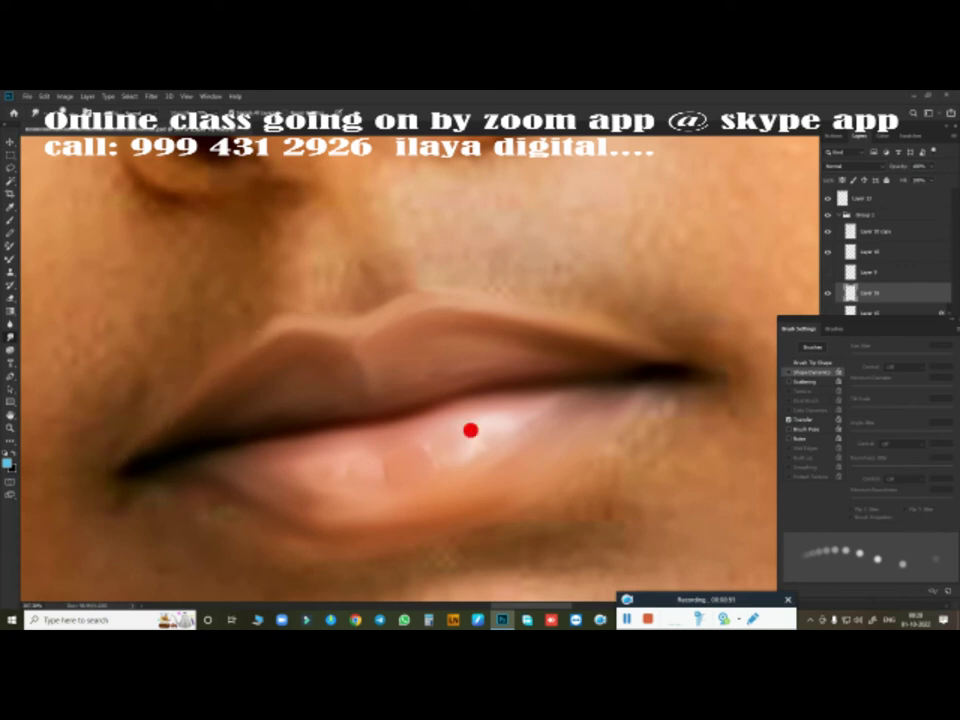
Blend the skin below the lower lip and across the chin toward the mouth corner.
mouse_move(580, 477)
mouse_down()
mouse_move(529, 289)
mouse_move(568, 354)
mouse_move(524, 348)
mouse_move(354, 381)
mouse_move(291, 379)
mouse_move(452, 343)
mouse_move(489, 315)
mouse_move(339, 364)
mouse_move(499, 341)
mouse_move(523, 306)
mouse_move(624, 225)
mouse_move(608, 223)
mouse_move(621, 214)
mouse_move(522, 310)
mouse_move(596, 231)
mouse_up()
mouse_move(668, 232)
mouse_down()
mouse_move(682, 246)
mouse_move(607, 350)
mouse_move(684, 292)
mouse_move(585, 333)
mouse_up()
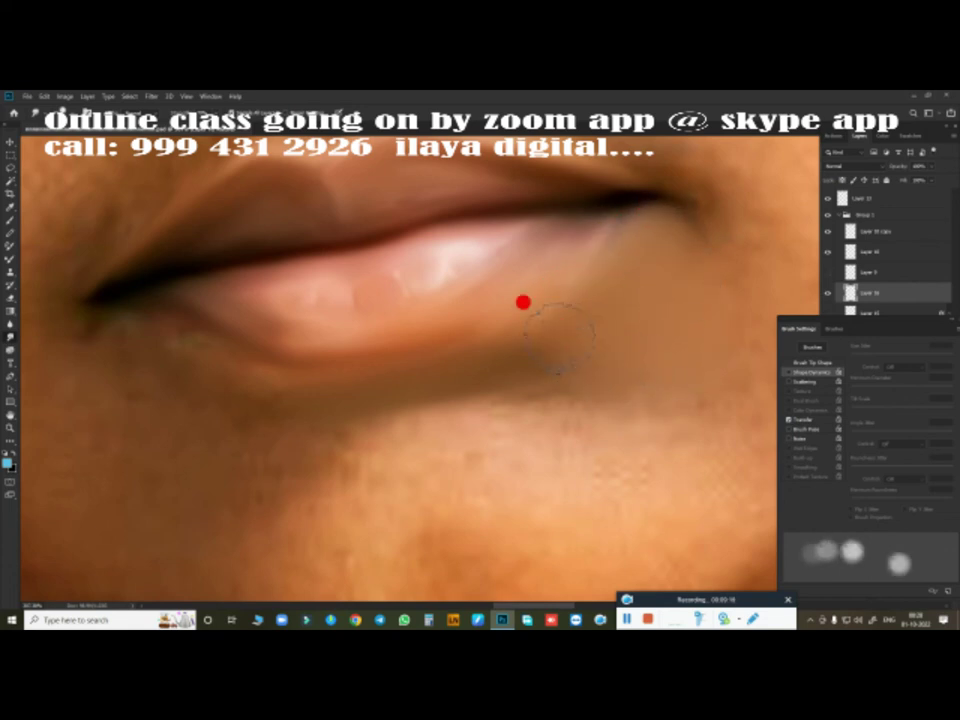
mouse_move(523, 302)
mouse_down()
mouse_move(589, 261)
mouse_move(399, 390)
mouse_move(598, 369)
mouse_move(126, 339)
mouse_move(131, 324)
mouse_move(148, 323)
mouse_move(79, 298)
mouse_move(152, 328)
mouse_move(171, 368)
mouse_move(60, 321)
mouse_move(118, 422)
mouse_move(189, 476)
mouse_move(237, 494)
mouse_move(416, 399)
mouse_move(489, 377)
mouse_up()
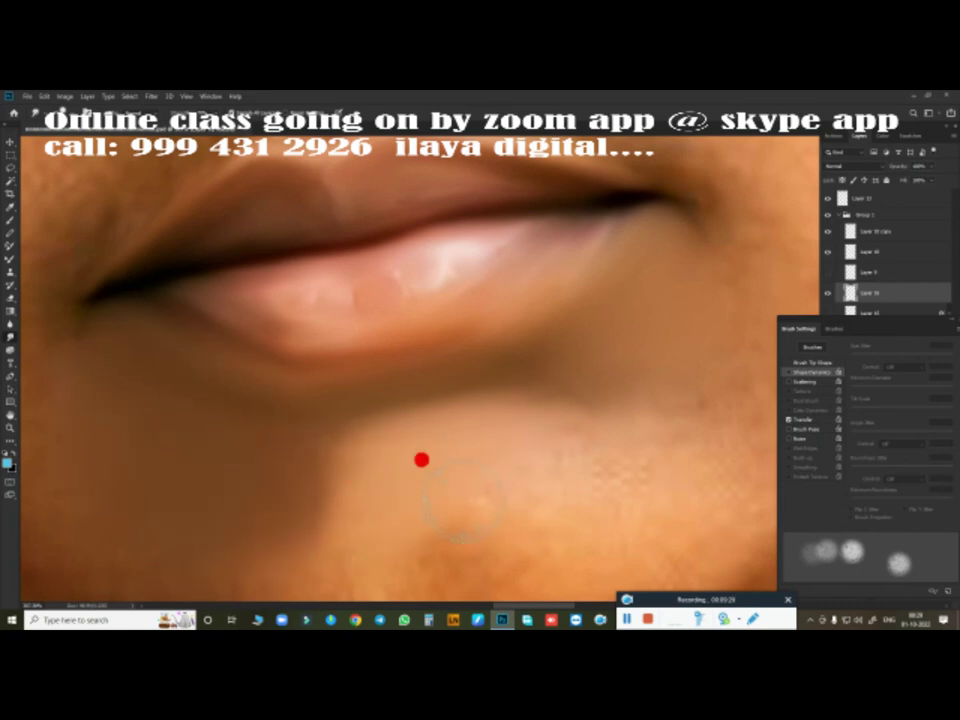
mouse_move(461, 500)
mouse_down()
mouse_move(592, 436)
mouse_move(611, 461)
mouse_move(624, 400)
mouse_move(692, 336)
mouse_up()
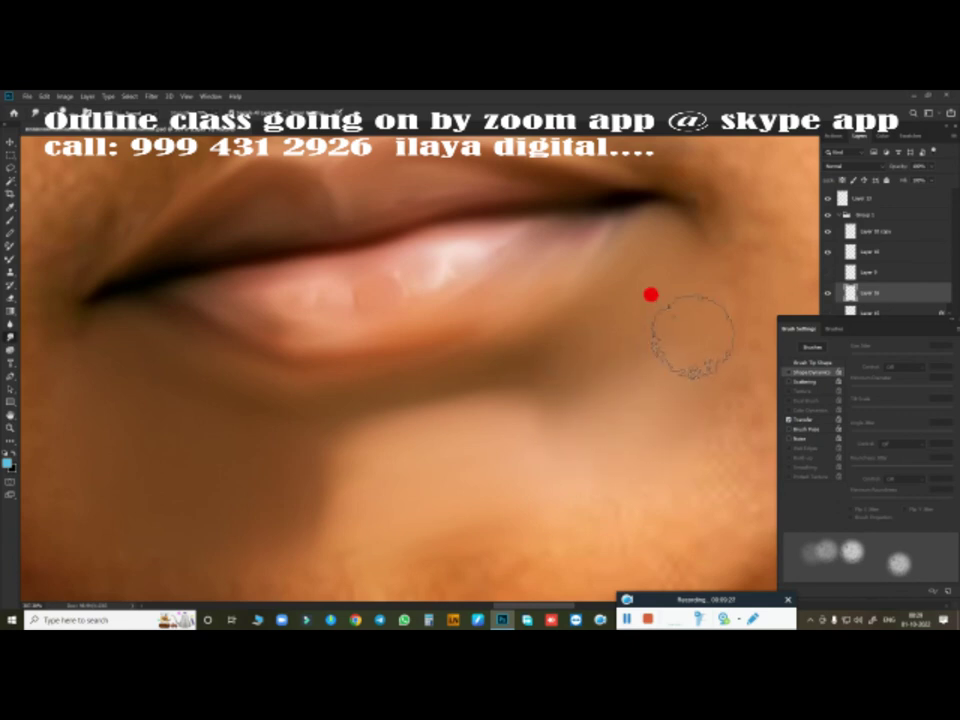
Bring the Layers panel in front of Brush Settings and scroll through the layer list.
scroll(610, 366, down, 3)
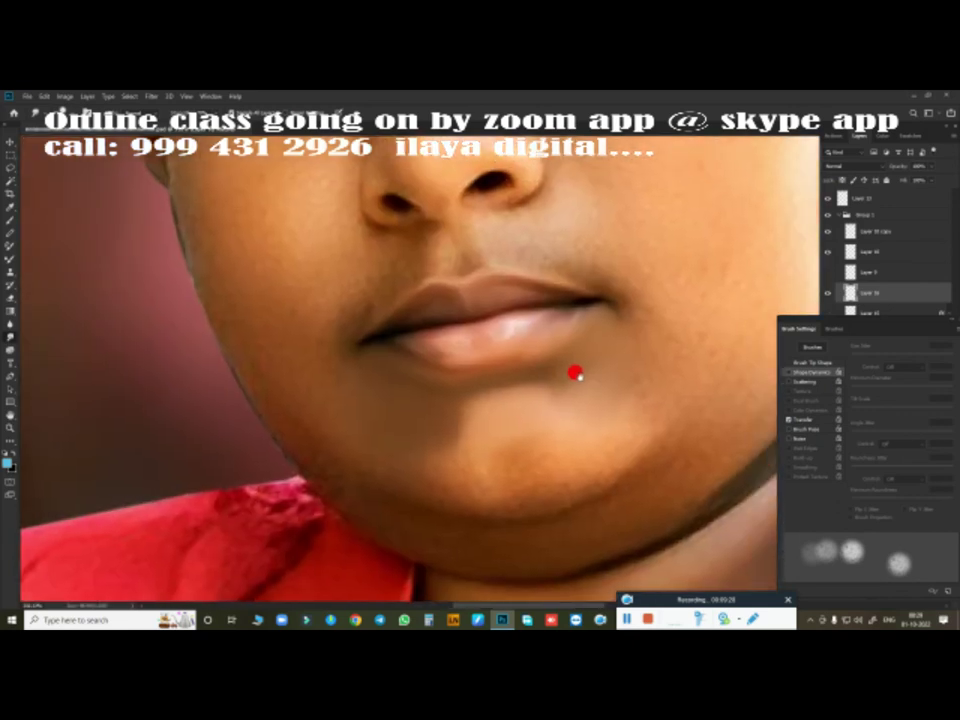
scroll(600, 385, down, 3)
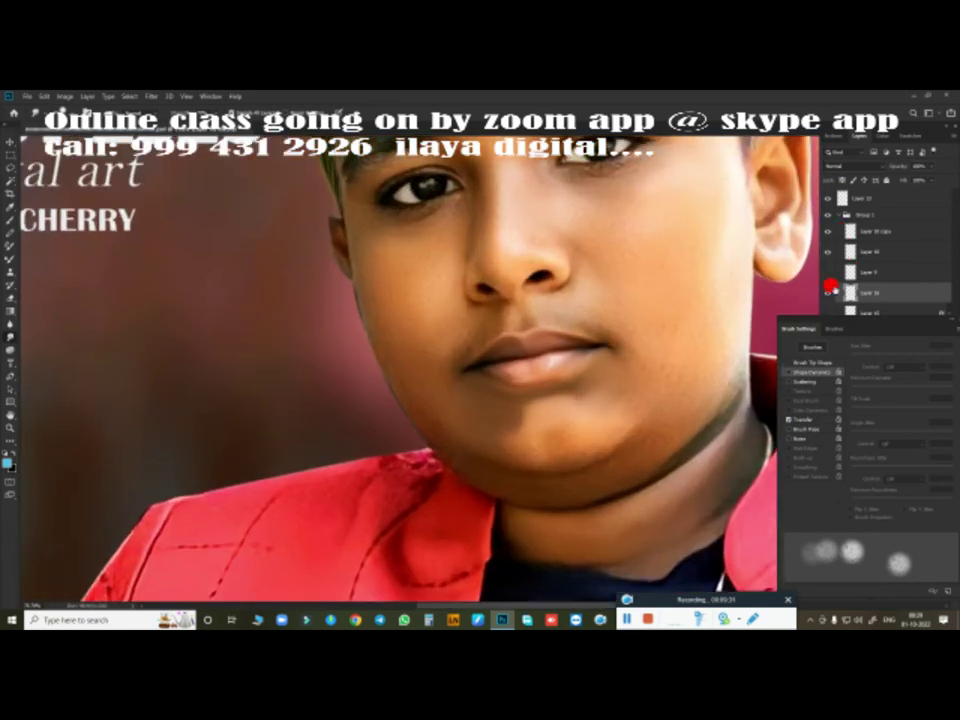
click(828, 300)
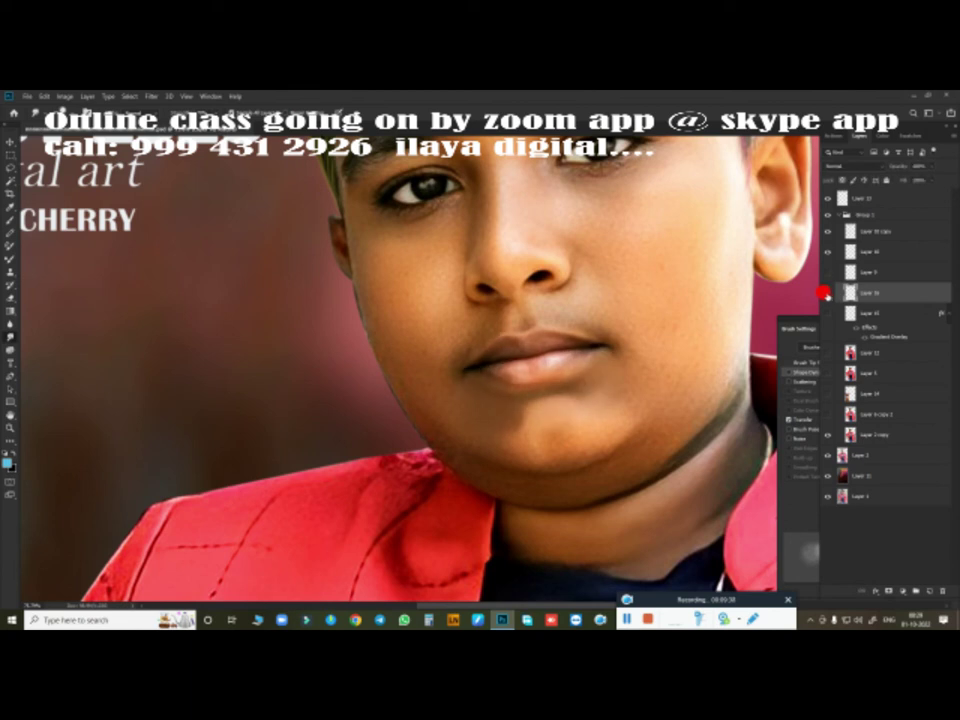
scroll(667, 331, up, 2)
scroll(620, 380, up, 2)
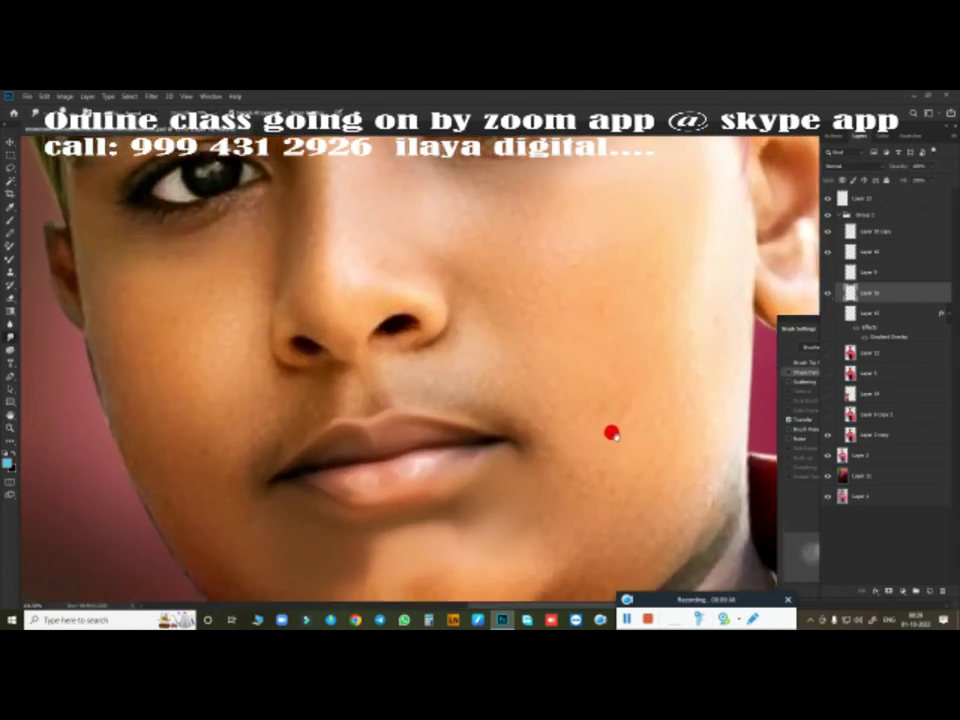
scroll(605, 450, up, 2)
scroll(602, 468, down, 2)
scroll(609, 388, down, 2)
scroll(591, 369, down, 2)
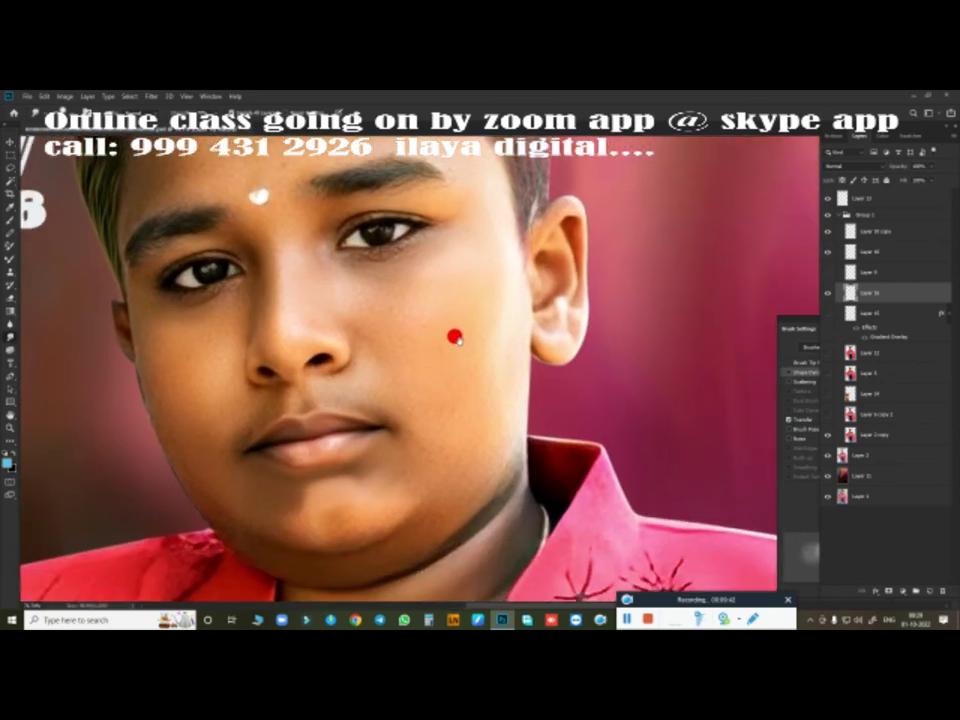
scroll(480, 392, up, 2)
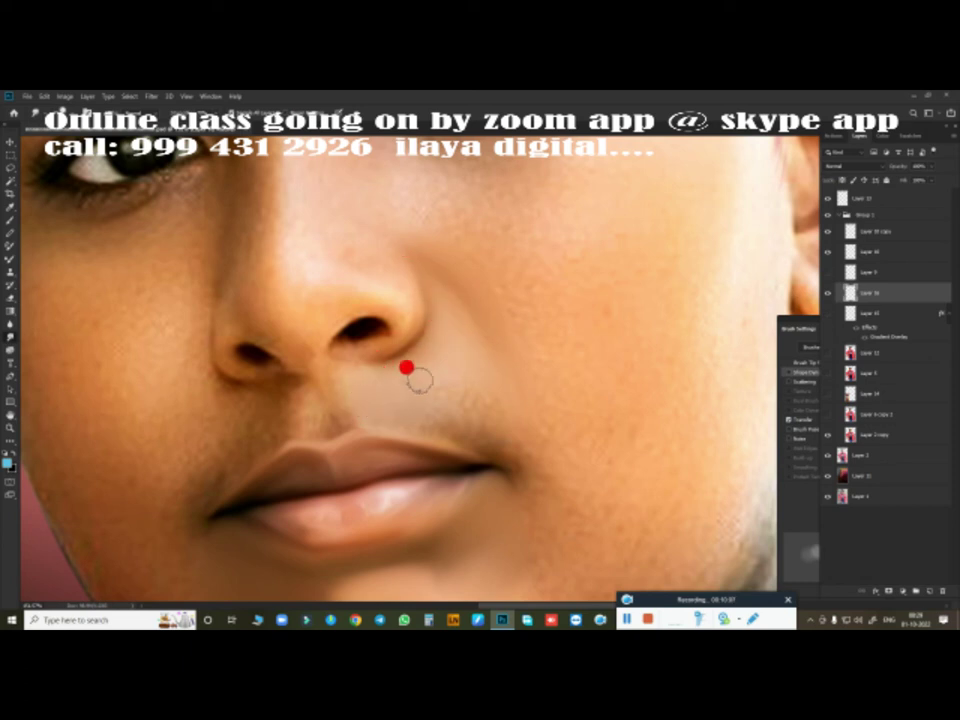
Blend the skin between nostril and upper lip, resizing the brush with [ and ].
drag(419, 380, 520, 457)
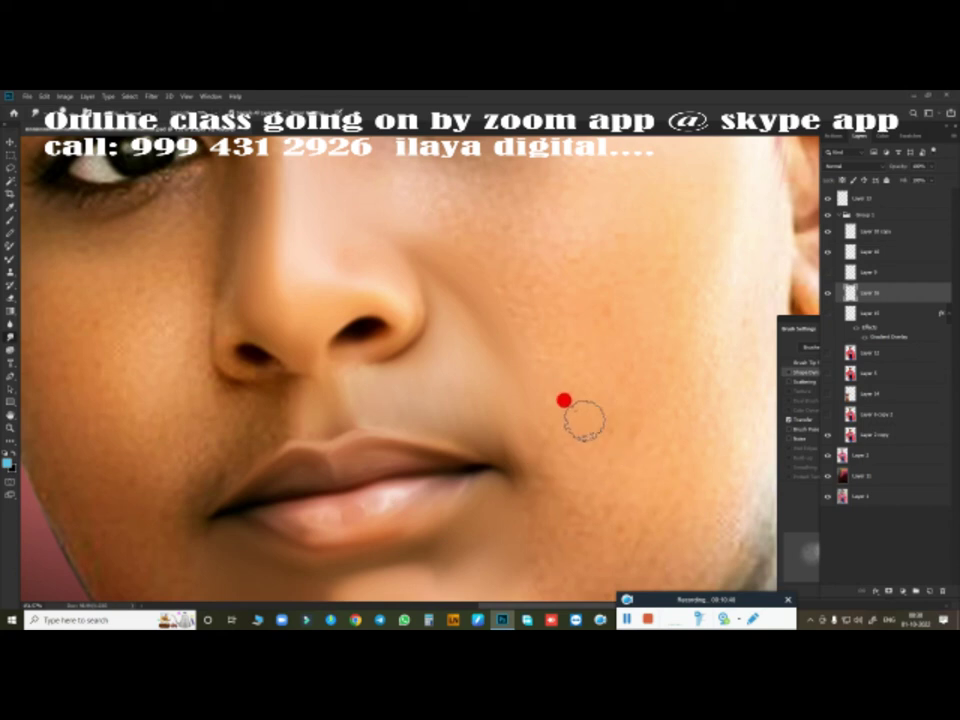
scroll(583, 448, down, 3)
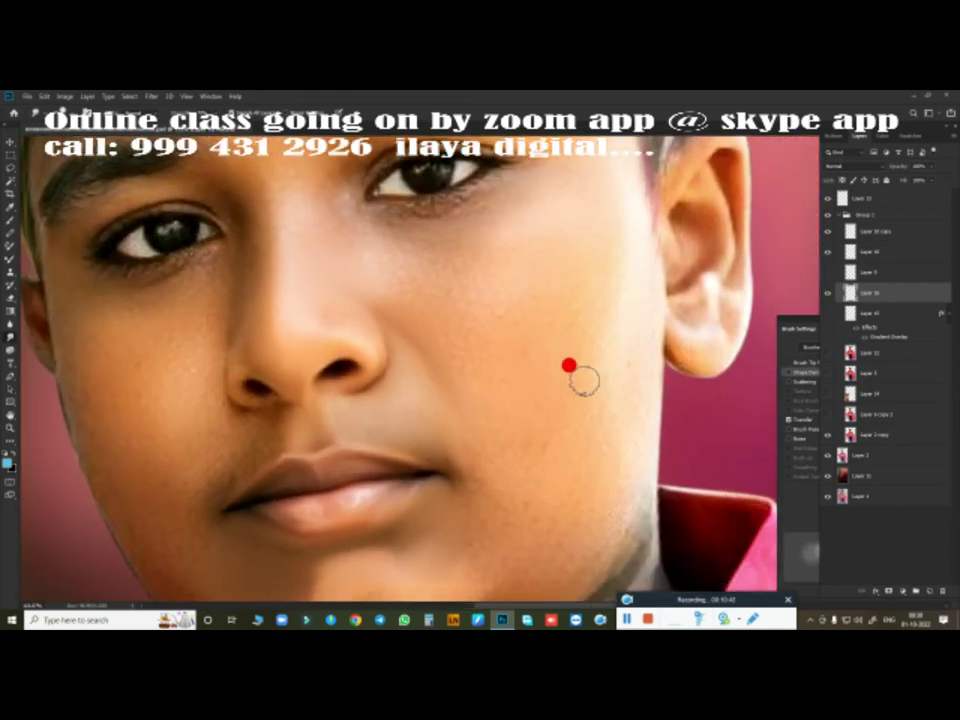
key(bracketright)
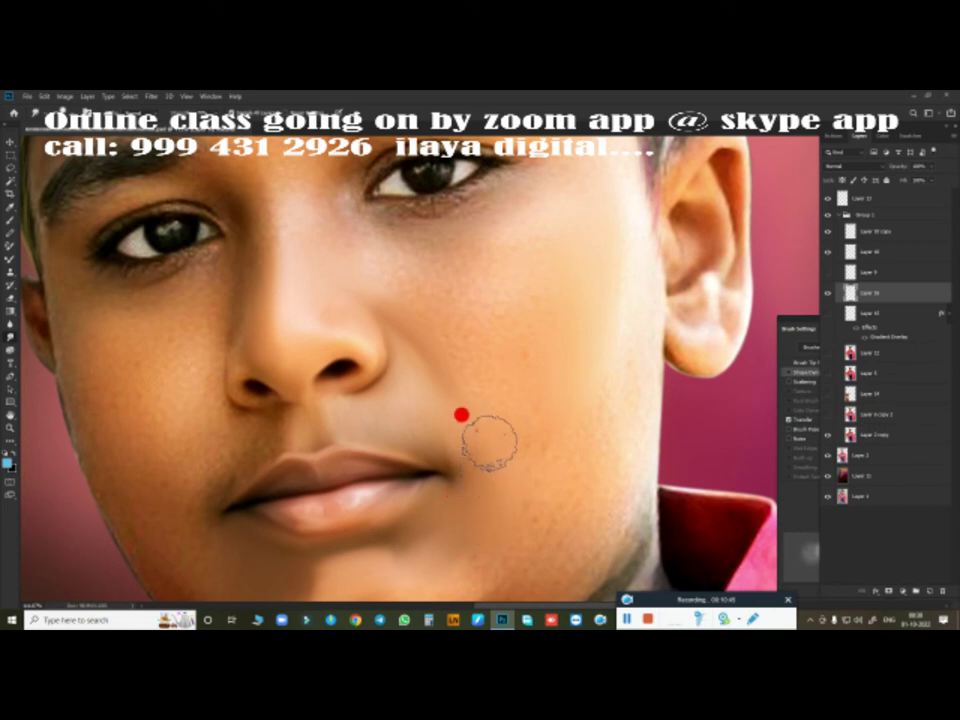
key(bracketright)
key(bracketright)
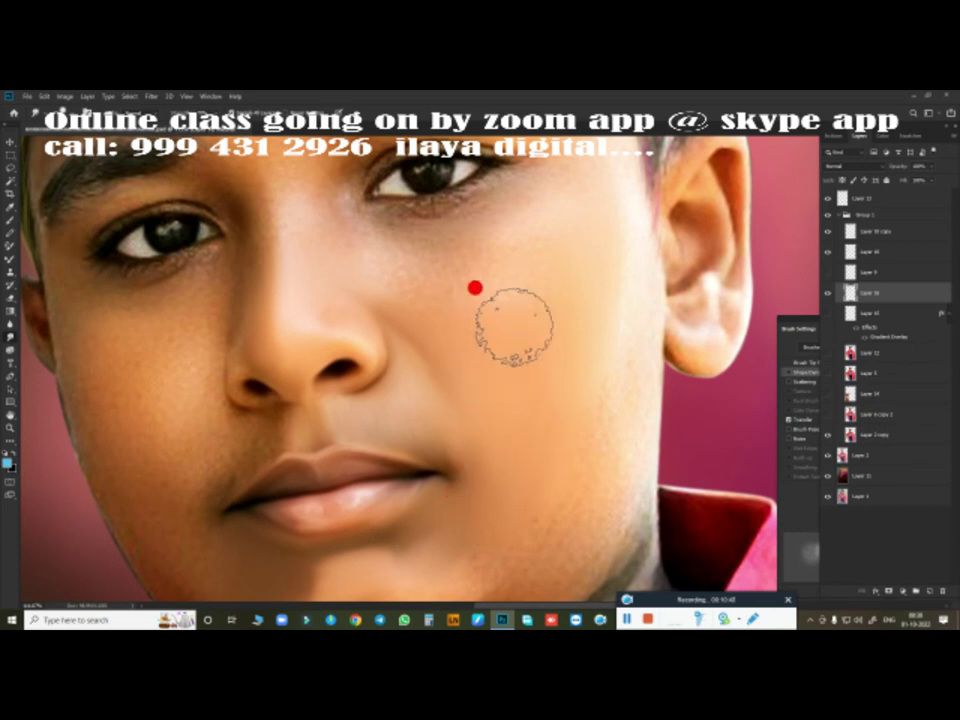
key(bracketleft)
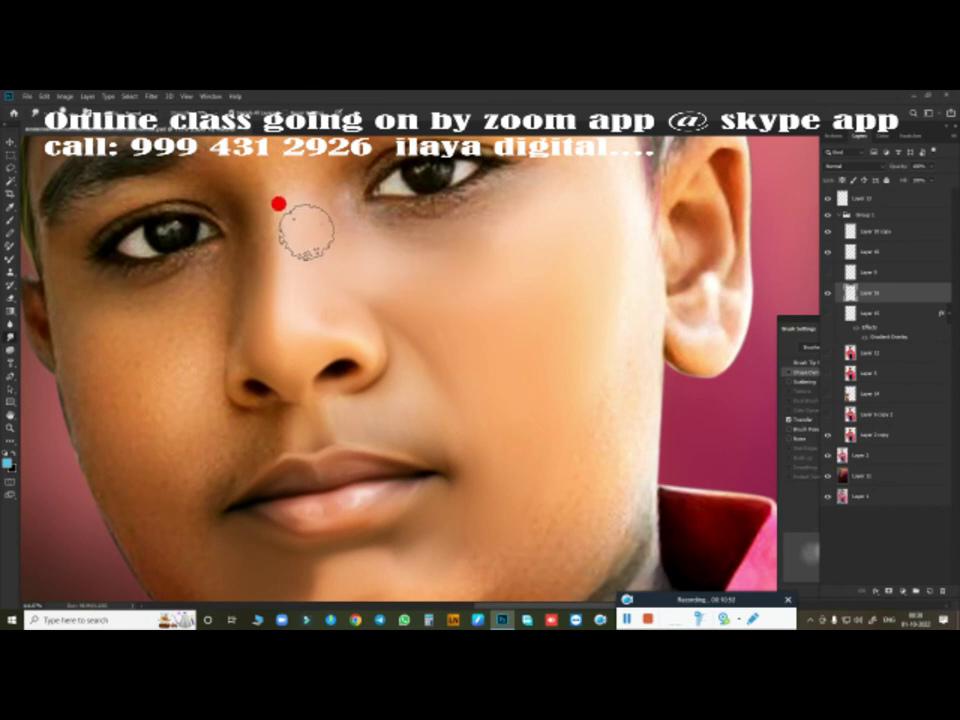
key(bracketright)
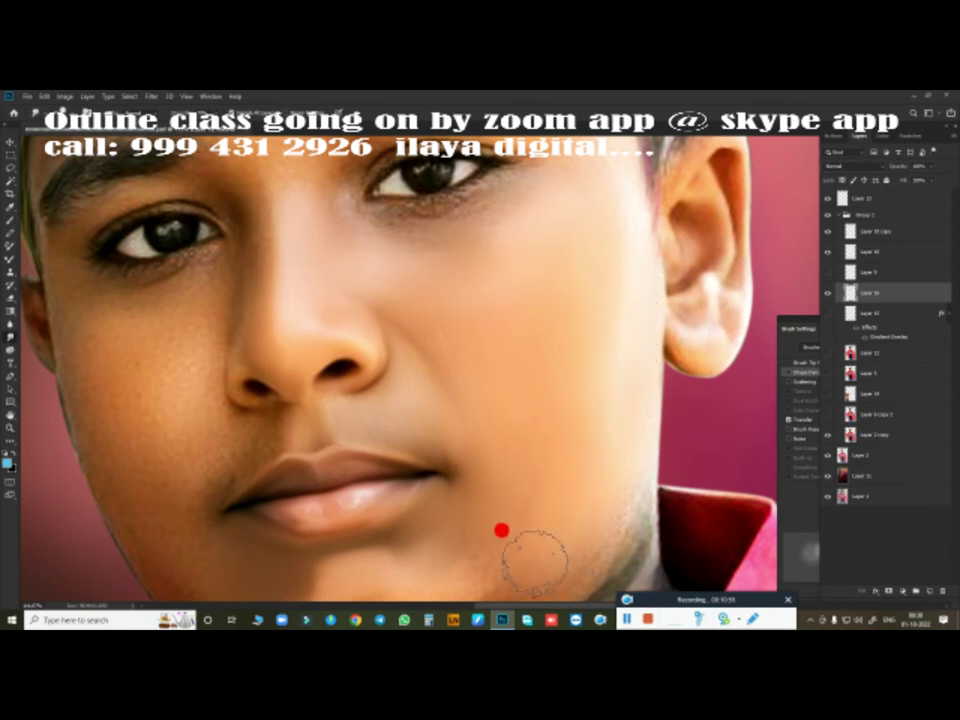
scroll(560, 340, down, 3)
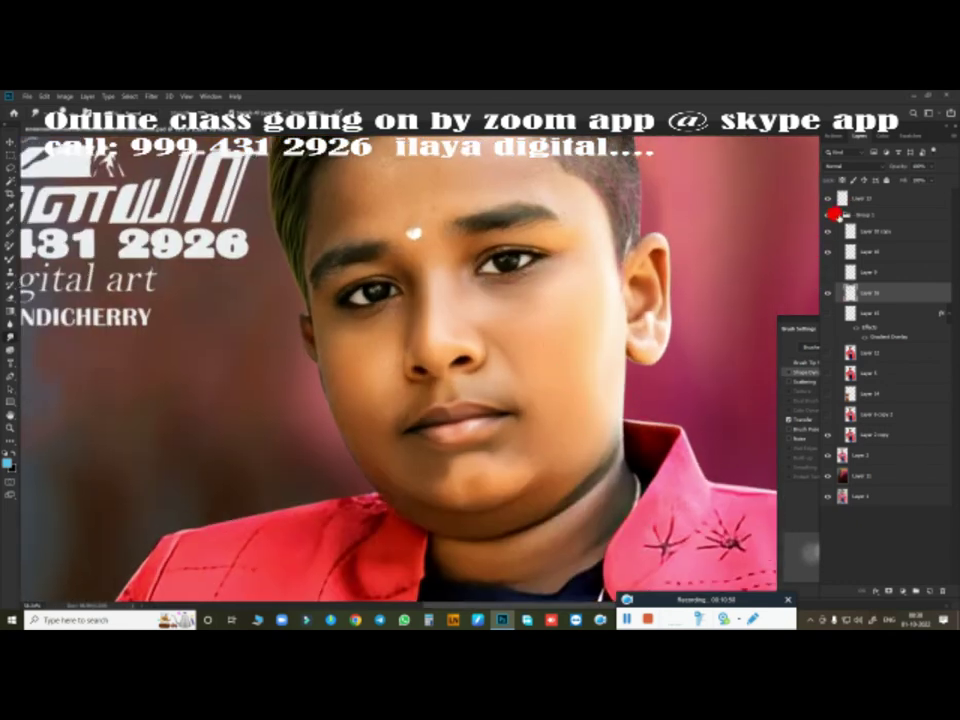
Expand Group 1, show the hidden face paint layers, and fit the portrait on screen.
click(836, 214)
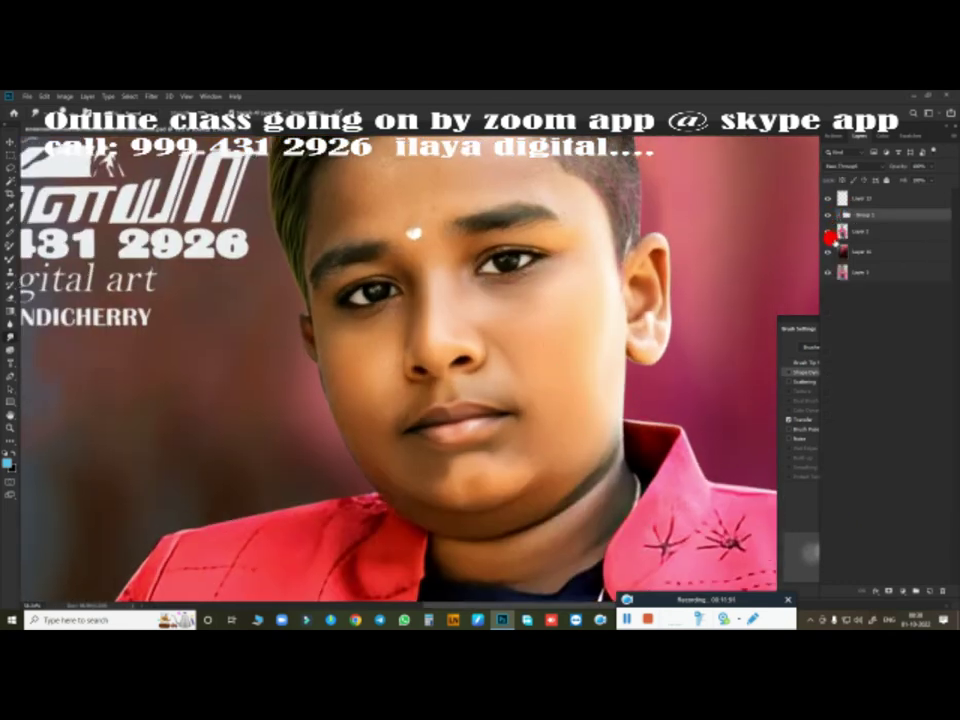
click(836, 214)
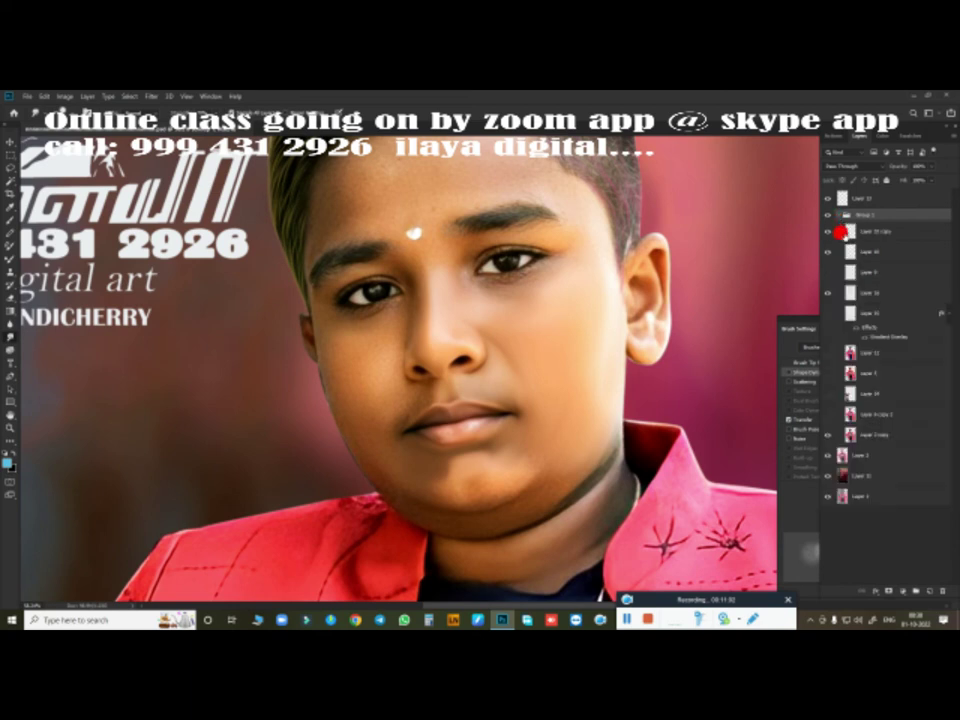
click(830, 313)
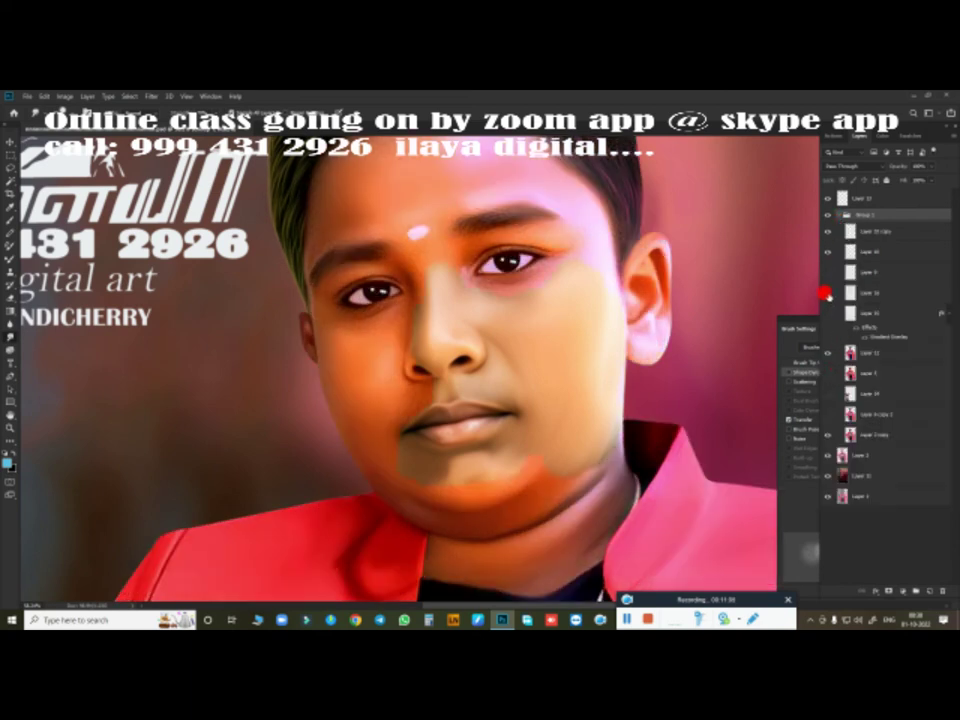
click(829, 355)
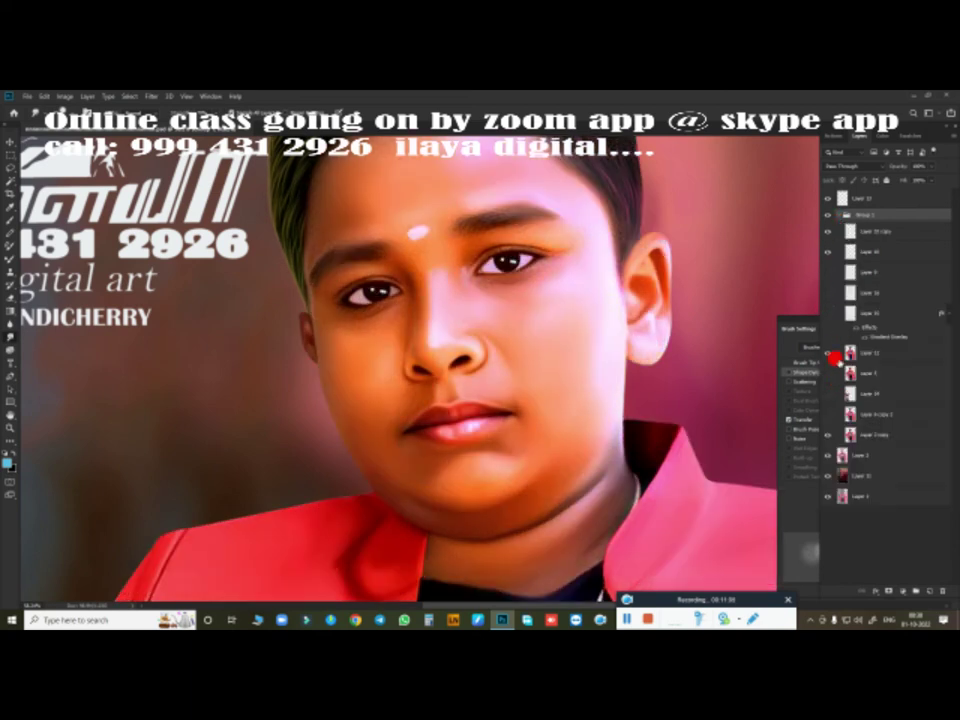
click(824, 295)
click(825, 296)
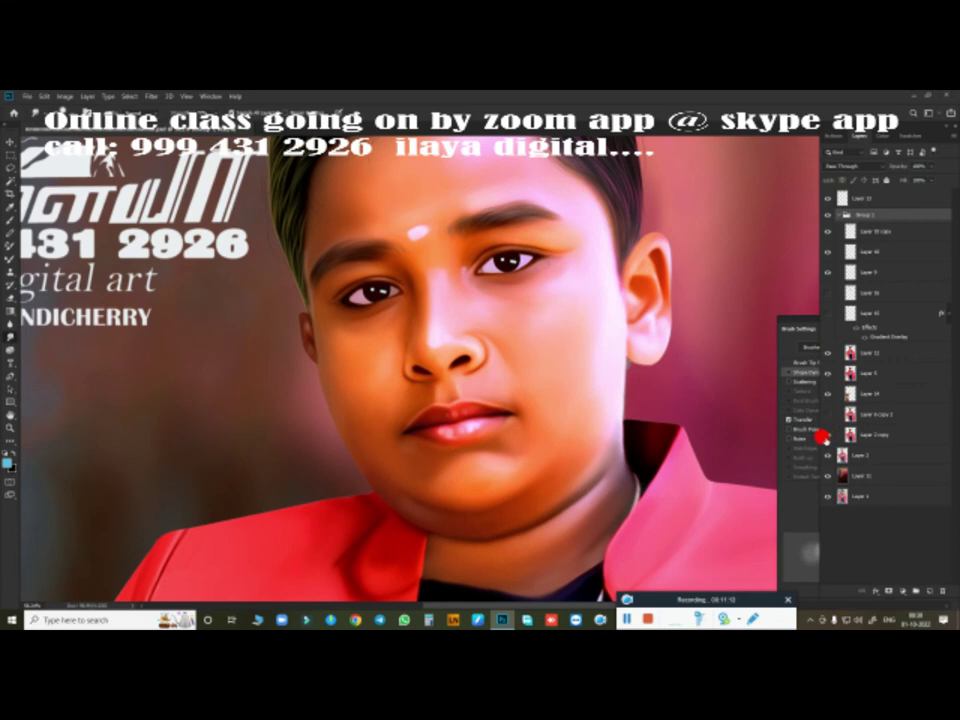
key(ctrl+0)
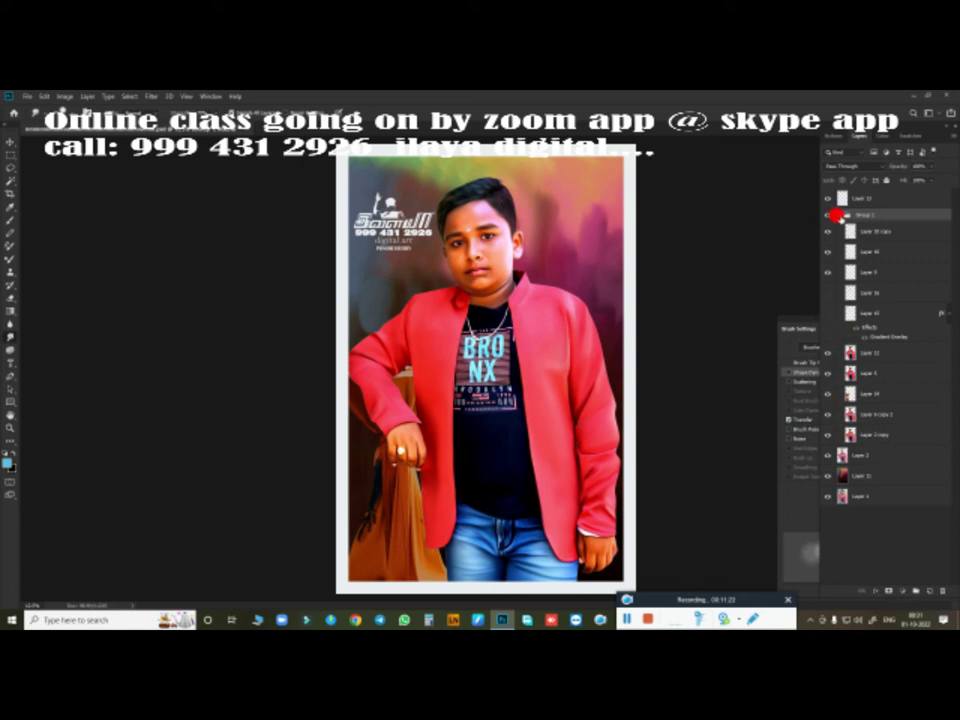
click(838, 215)
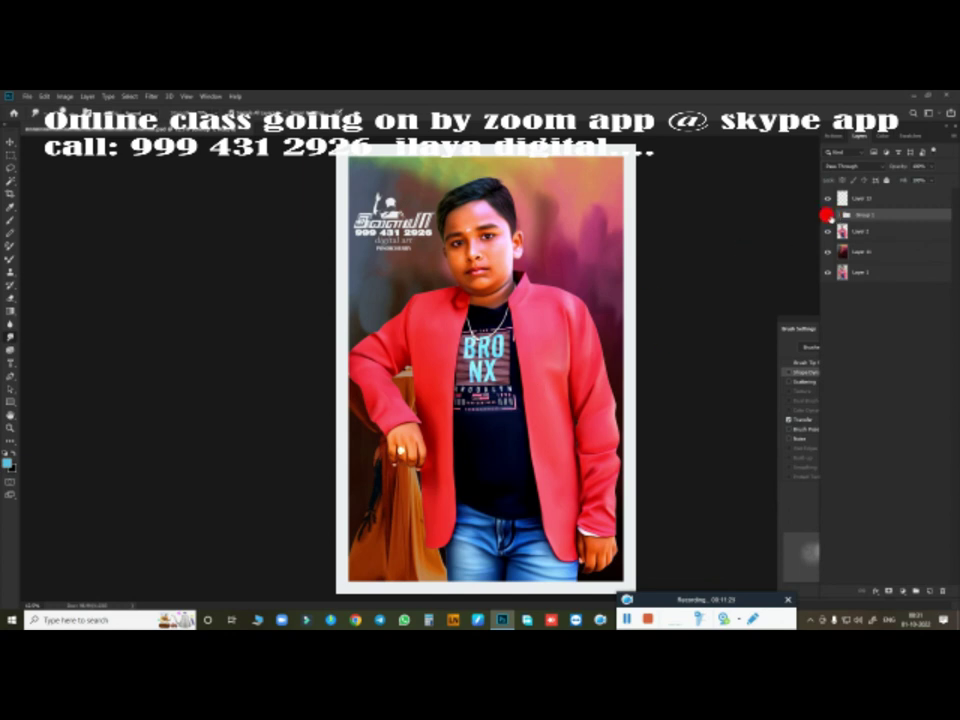
click(826, 215)
click(826, 215)
click(826, 214)
click(826, 214)
click(826, 214)
click(826, 214)
click(826, 214)
click(826, 214)
scroll(547, 242, up, 3)
scroll(608, 268, down, 2)
scroll(574, 268, up, 1)
scroll(583, 268, up, 2)
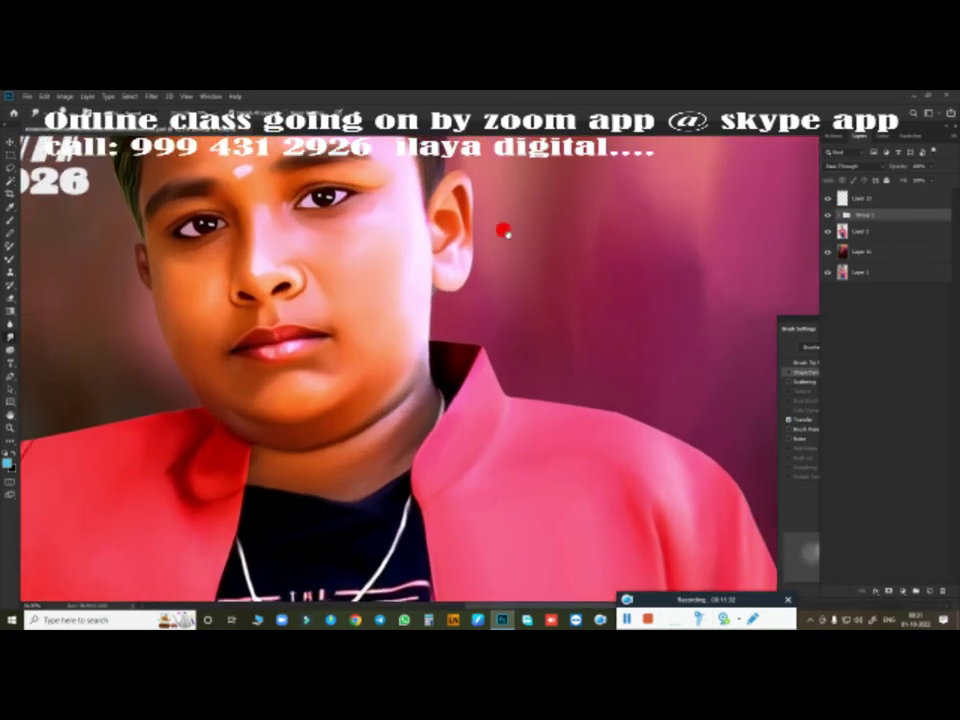
drag(503, 231, 564, 396)
scroll(580, 356, down, 3)
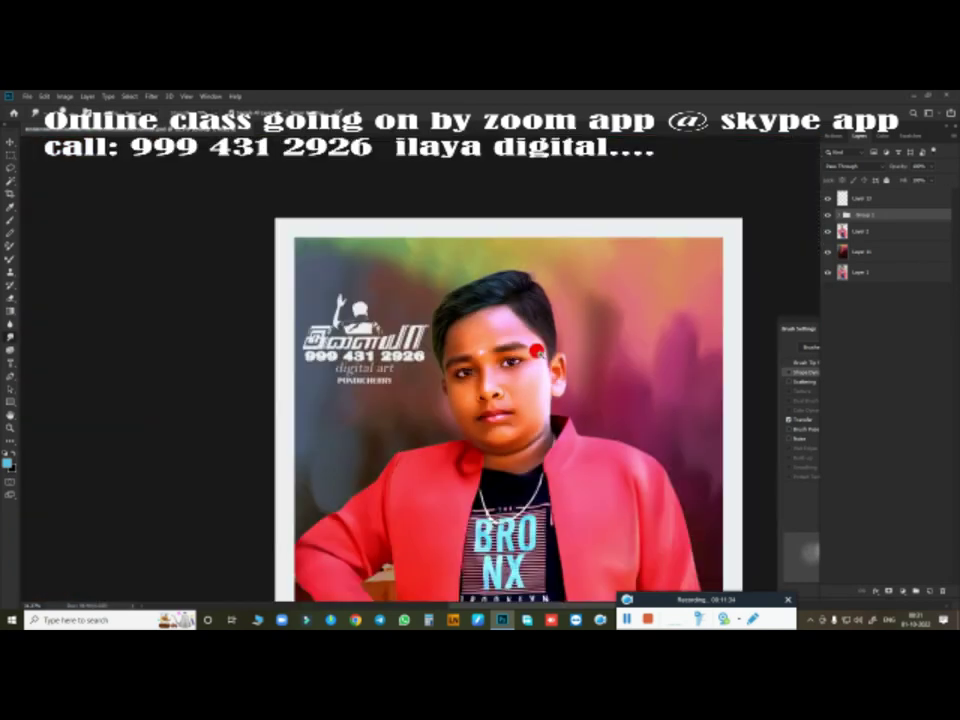
scroll(580, 352, down, 1)
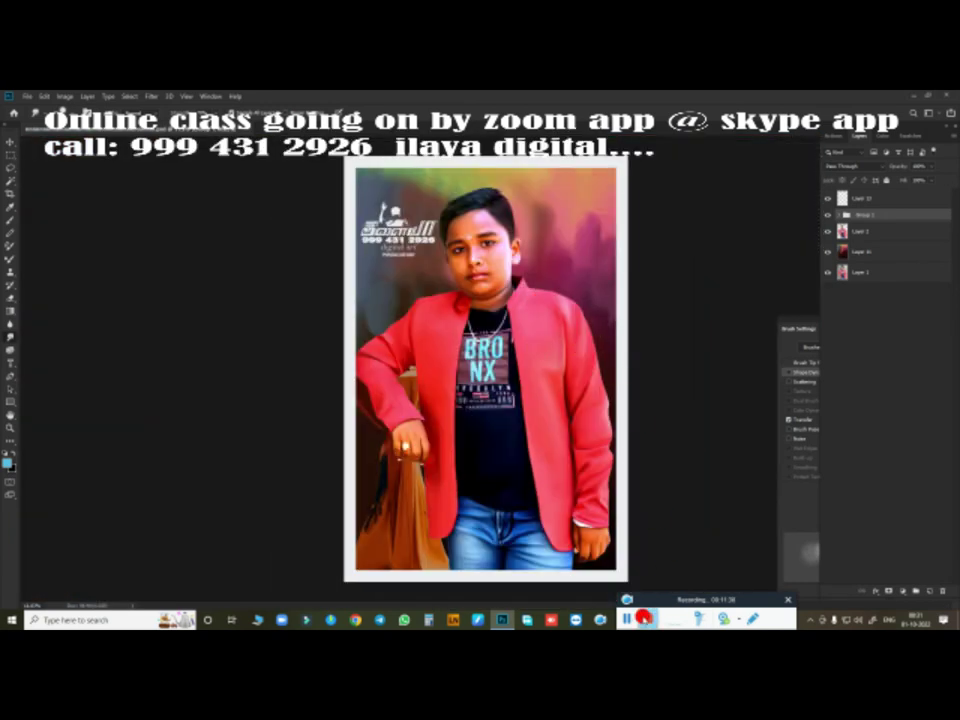